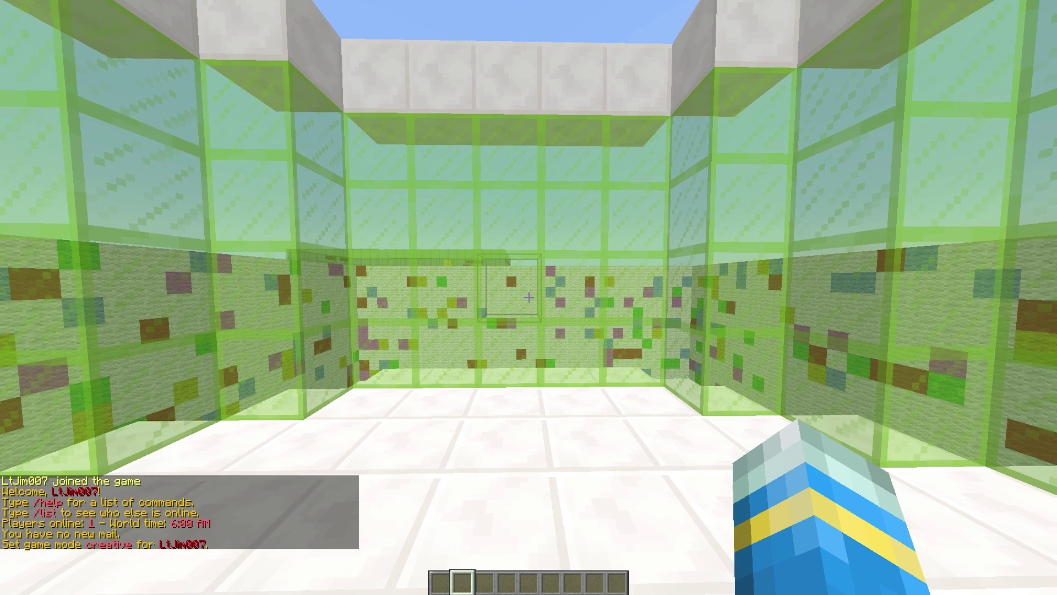
Fly up over the arena wall and descend into the glass building
{"action": "scroll", "coordinate": [529, 297], "scroll_direction": "up", "scroll_amount": 1}
{"action": "key", "text": "space"}
{"action": "key", "text": "space"}
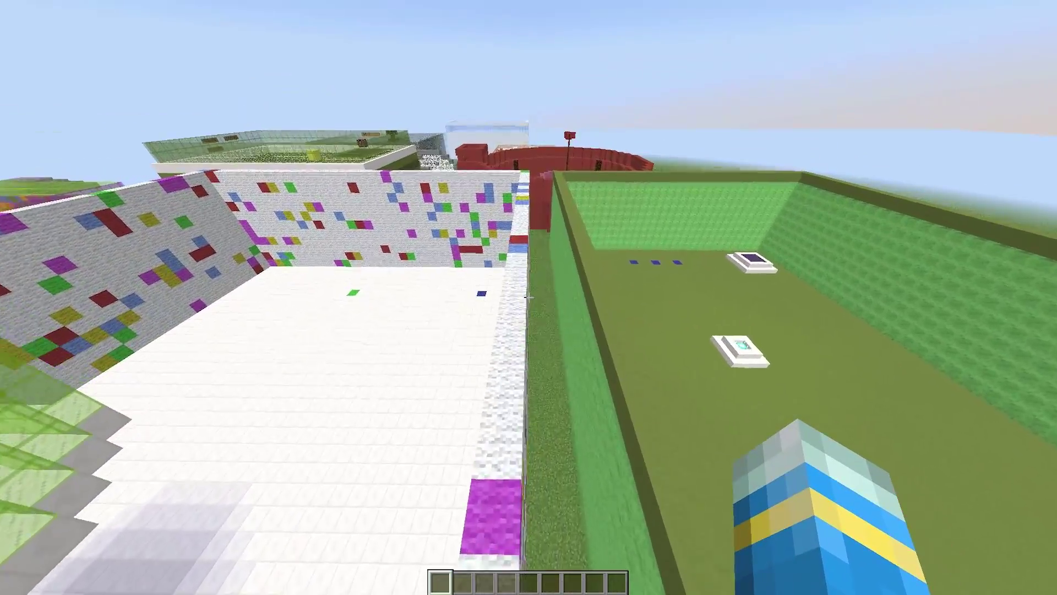
{"action": "key", "text": "w"}
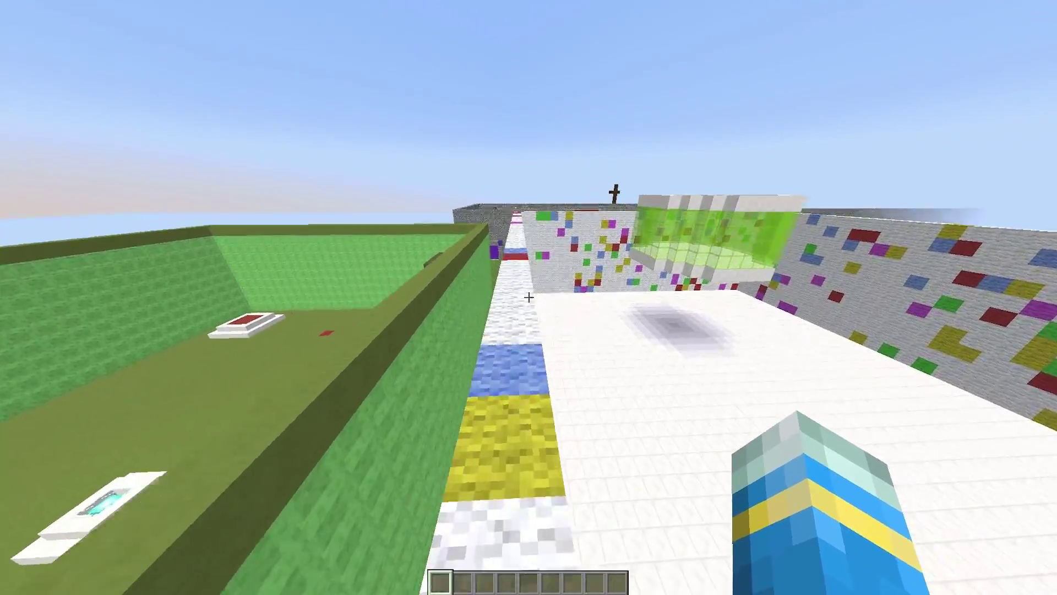
{"action": "key", "text": "w"}
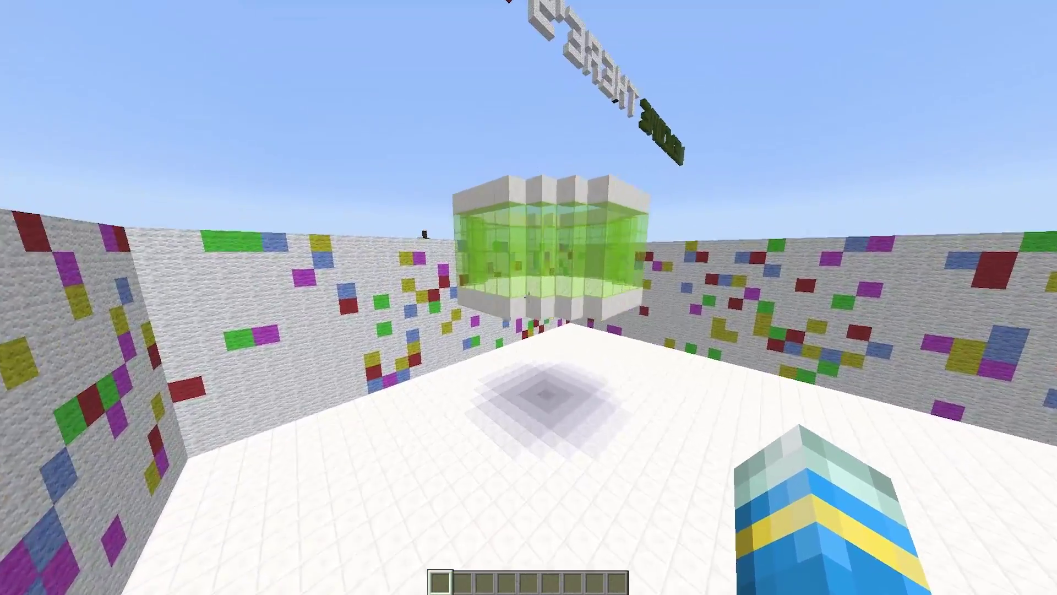
{"action": "key", "text": "space"}
{"action": "key", "text": "w"}
{"action": "key", "text": "shift"}
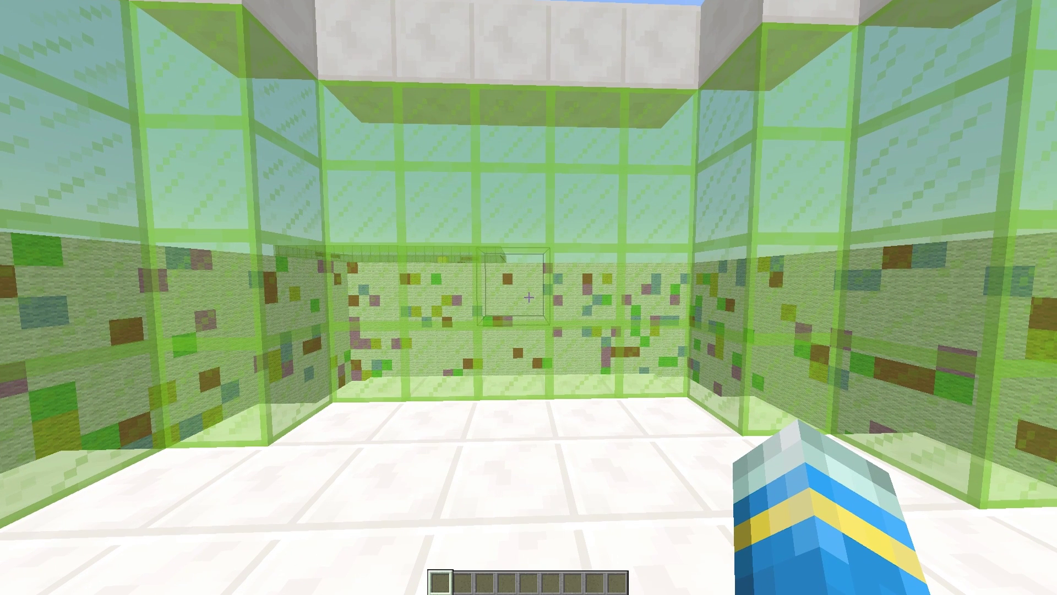
Show the Paintball help, admin and arena command lists with /pb, /pb admin and /pb arena
{"action": "key", "text": "slash"}
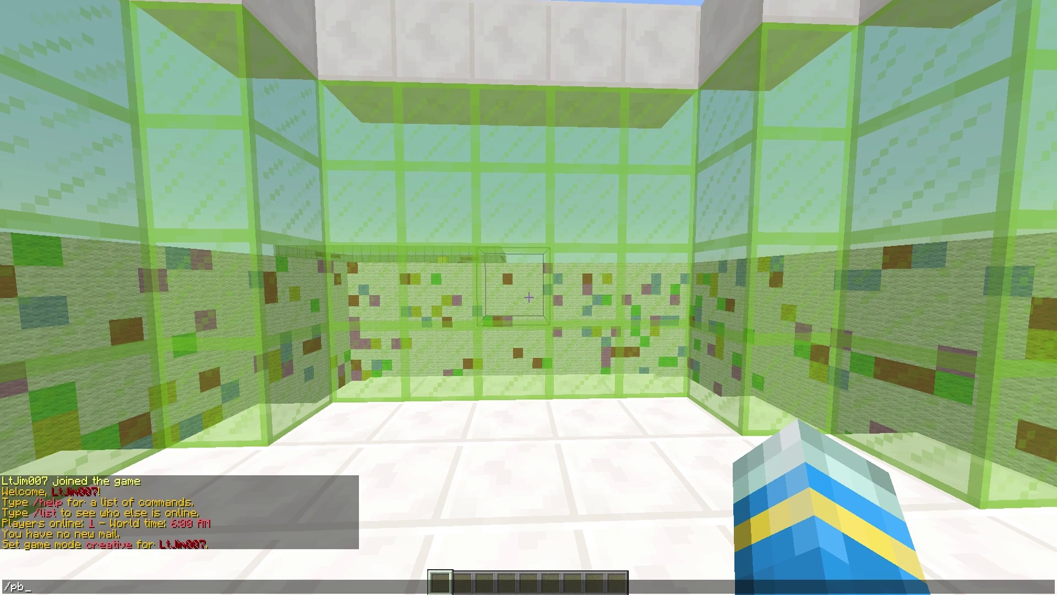
{"action": "key", "text": "Return"}
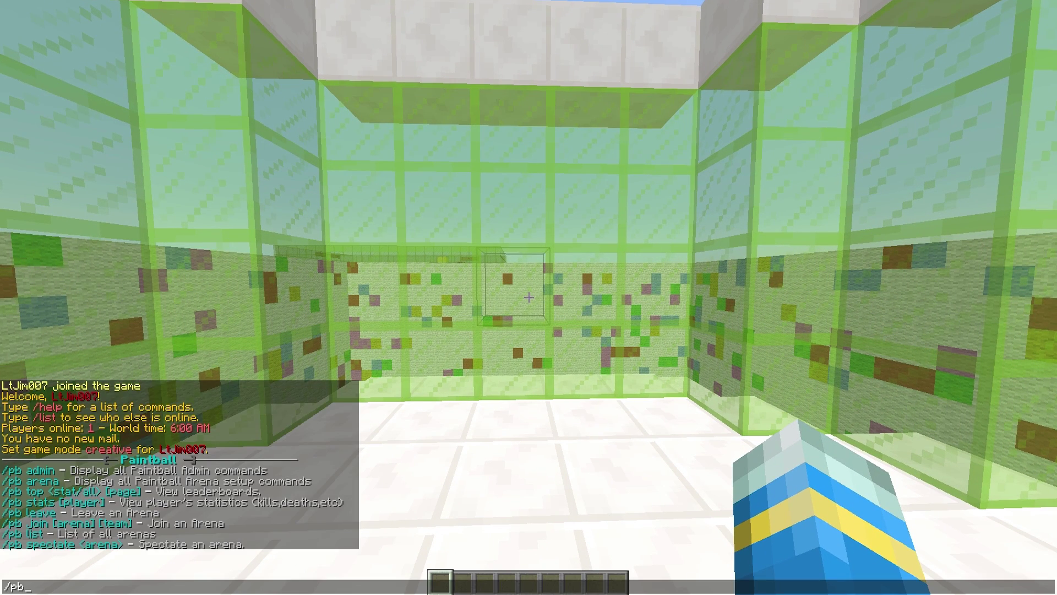
{"action": "type", "text": "admin"}
{"action": "key", "text": "Return"}
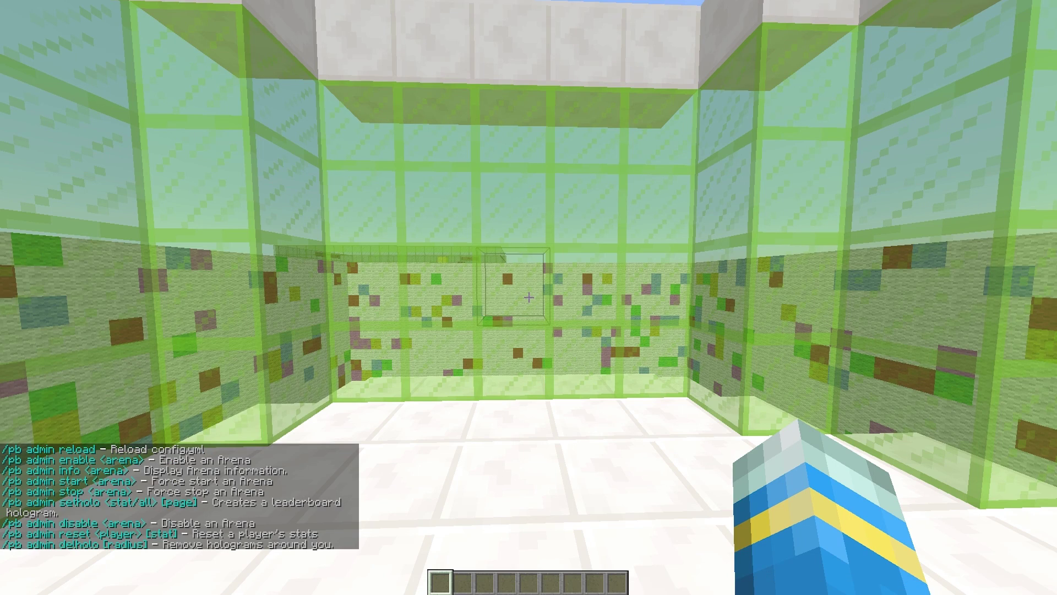
{"action": "key", "text": "Up"}
{"action": "key", "text": "BackSpace"}
{"action": "key", "text": "BackSpace"}
{"action": "key", "text": "BackSpace"}
{"action": "key", "text": "BackSpace"}
{"action": "key", "text": "BackSpace"}
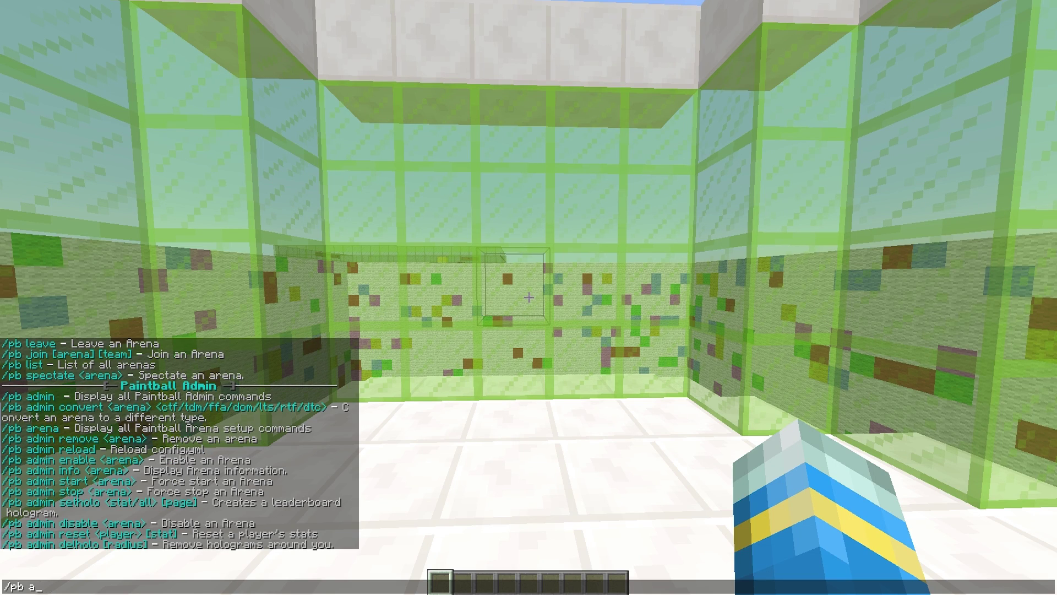
{"action": "type", "text": "arena"}
{"action": "key", "text": "Return"}
Enter the command /pb arena create yt ctf in chat without sending it
{"action": "key", "text": "t"}
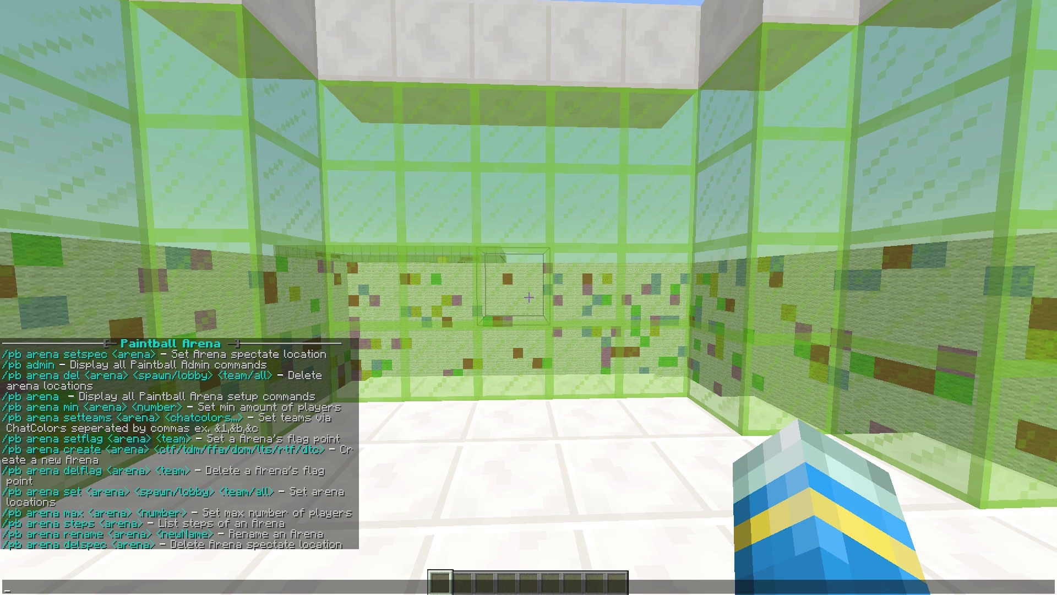
{"action": "key", "text": "Up"}
{"action": "type", "text": "create yt"}
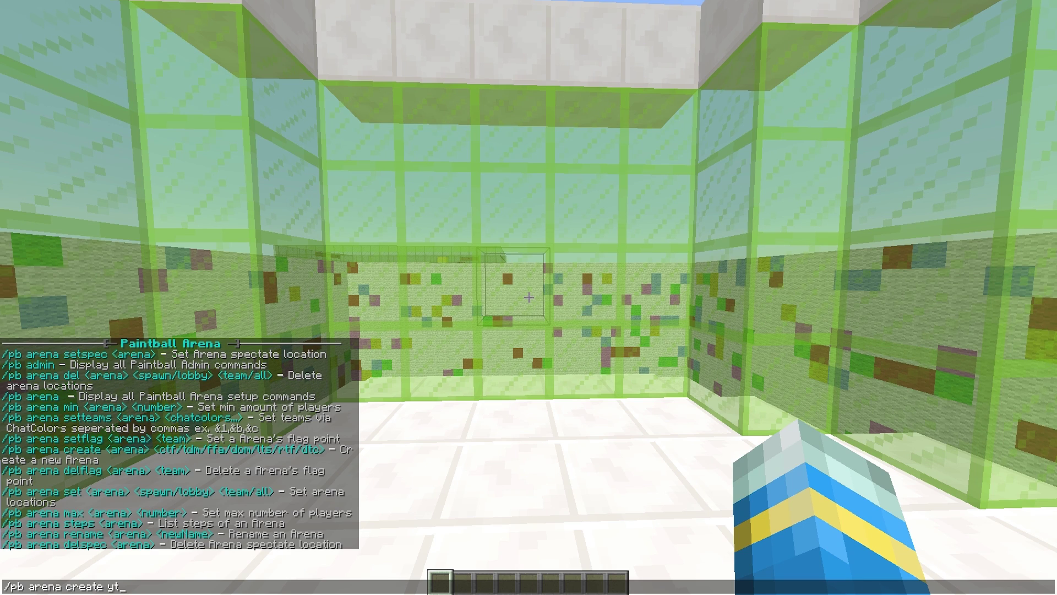
{"action": "type", "text": " ctf"}
Create the capture-the-flag arena yt and set its spectate location with /pb arena setspec yt
{"action": "key", "text": "Return"}
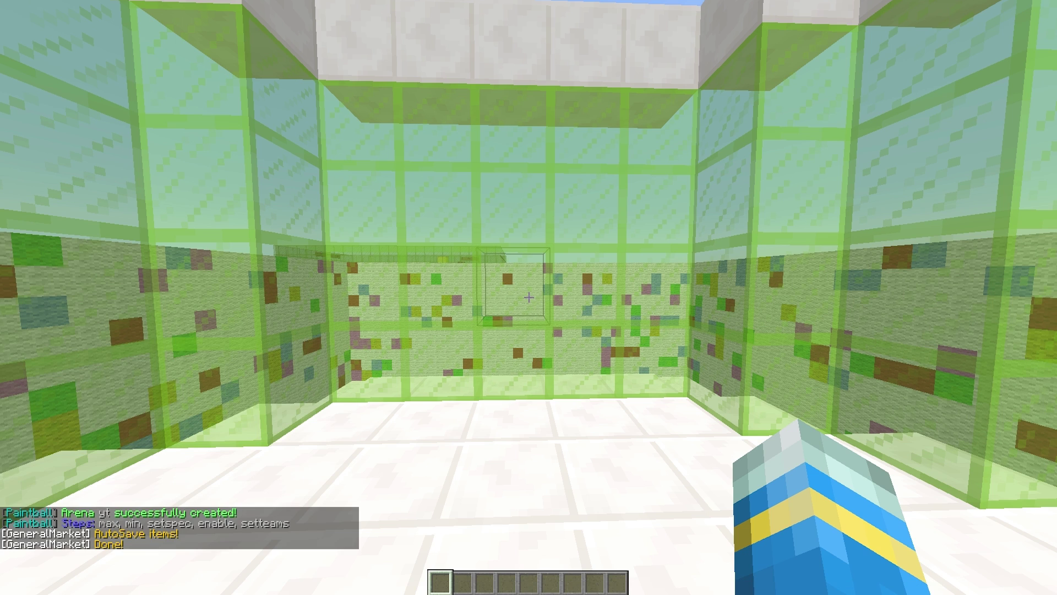
{"action": "key", "text": "t"}
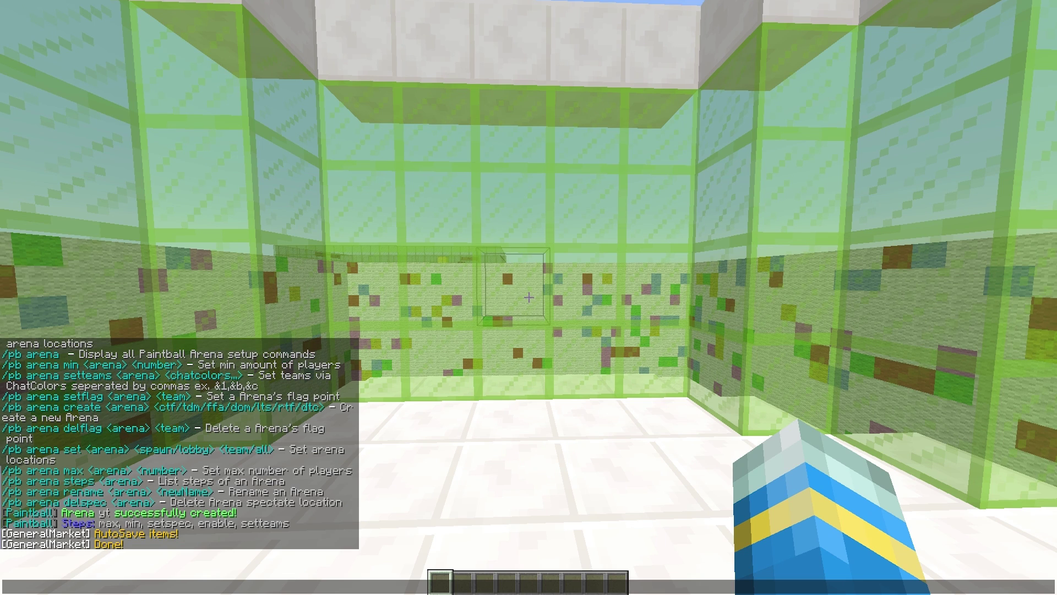
{"action": "key", "text": "Up"}
{"action": "key", "text": "BackSpace"}
{"action": "key", "text": "BackSpace"}
{"action": "key", "text": "BackSpace"}
{"action": "key", "text": "BackSpace"}
{"action": "key", "text": "BackSpace"}
{"action": "key", "text": "BackSpace"}
{"action": "key", "text": "BackSpace"}
{"action": "key", "text": "BackSpace"}
{"action": "key", "text": "BackSpace"}
{"action": "key", "text": "BackSpace"}
{"action": "key", "text": "BackSpace"}
{"action": "key", "text": "BackSpace"}
{"action": "type", "text": "setspec yt"}
{"action": "key", "text": "BackSpace"}
{"action": "key", "text": "BackSpace"}
{"action": "type", "text": "yt"}
{"action": "key", "text": "Return"}
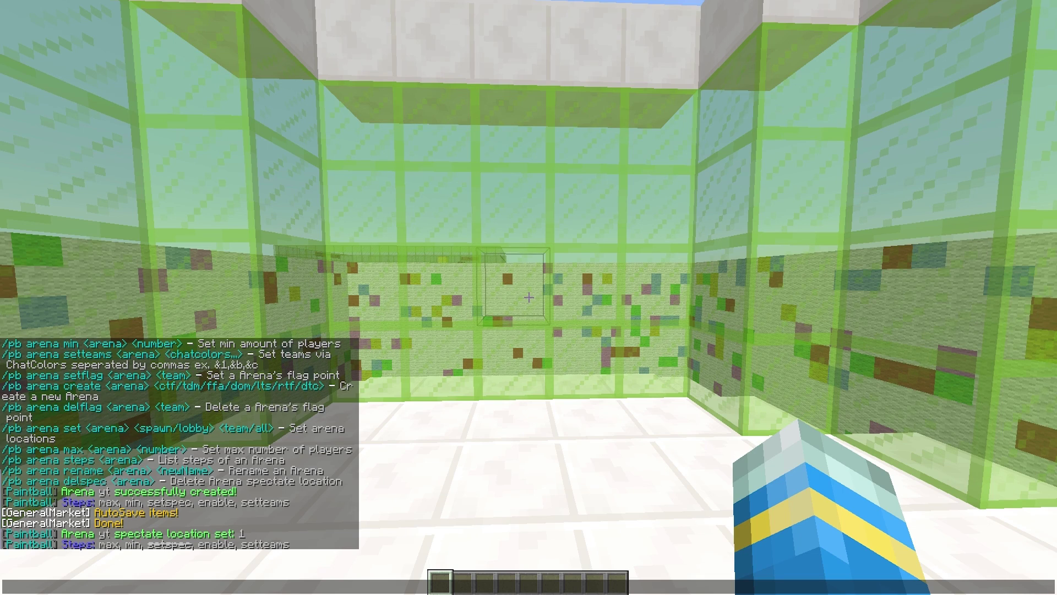
Set arena yt's maximum players to 4 and minimum players to 2
{"action": "key", "text": "Up"}
{"action": "key", "text": "BackSpace"}
{"action": "key", "text": "BackSpace"}
{"action": "key", "text": "BackSpace"}
{"action": "key", "text": "BackSpace"}
{"action": "key", "text": "BackSpace"}
{"action": "key", "text": "BackSpace"}
{"action": "key", "text": "BackSpace"}
{"action": "key", "text": "BackSpace"}
{"action": "key", "text": "BackSpace"}
{"action": "key", "text": "BackSpace"}
{"action": "type", "text": "max yt"}
{"action": "key", "text": "Return"}
{"action": "key", "text": "t"}
{"action": "key", "text": "Up"}
{"action": "key", "text": "BackSpace"}
{"action": "key", "text": "BackSpace"}
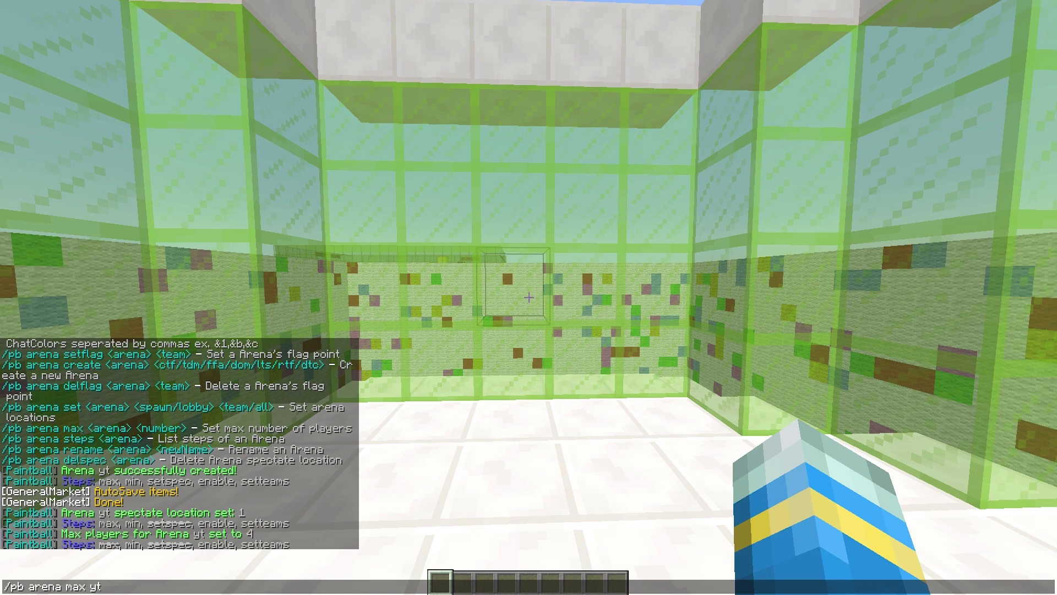
{"action": "key", "text": "BackSpace"}
{"action": "key", "text": "BackSpace"}
{"action": "type", "text": "in"}
{"action": "key", "text": "Return"}
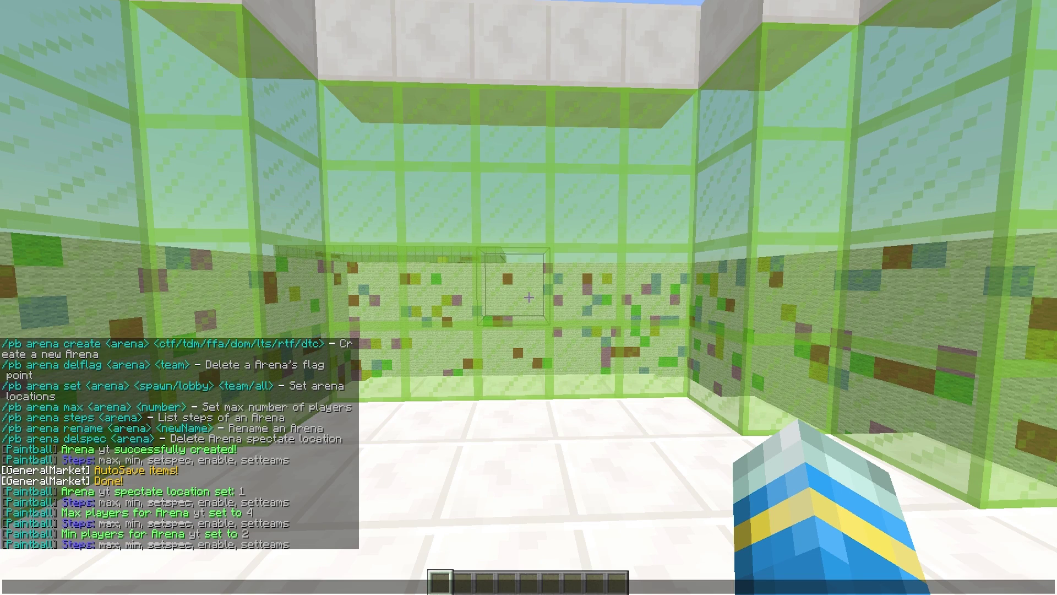
{"action": "key", "text": "Escape"}
Fly over the glass room down to the arena floor and look around
{"action": "key", "text": "s"}
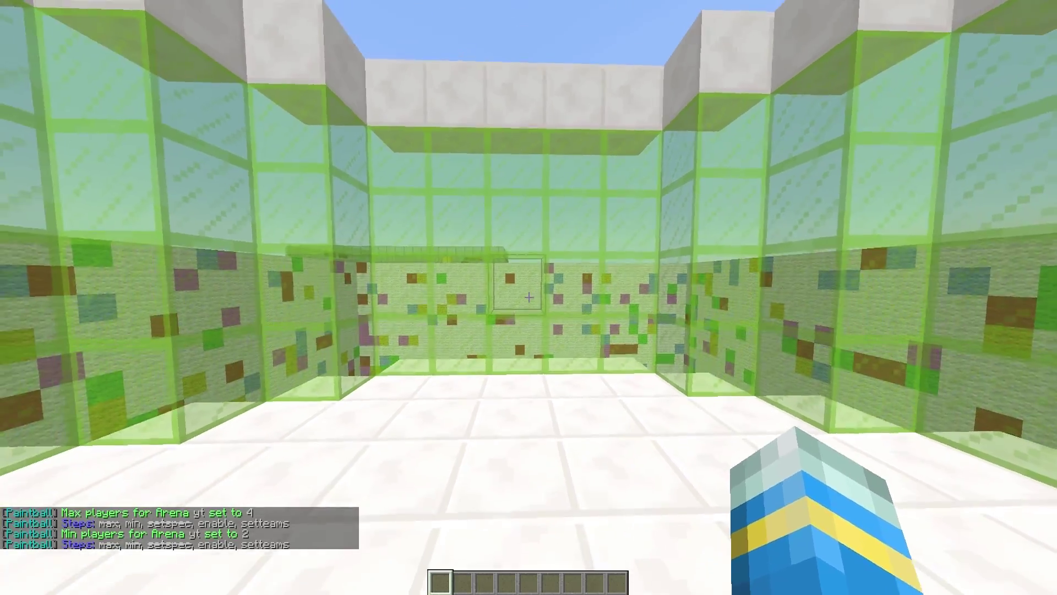
{"action": "key", "text": "space"}
{"action": "key", "text": "space"}
{"action": "key", "text": "w"}
{"action": "key", "text": "shift"}
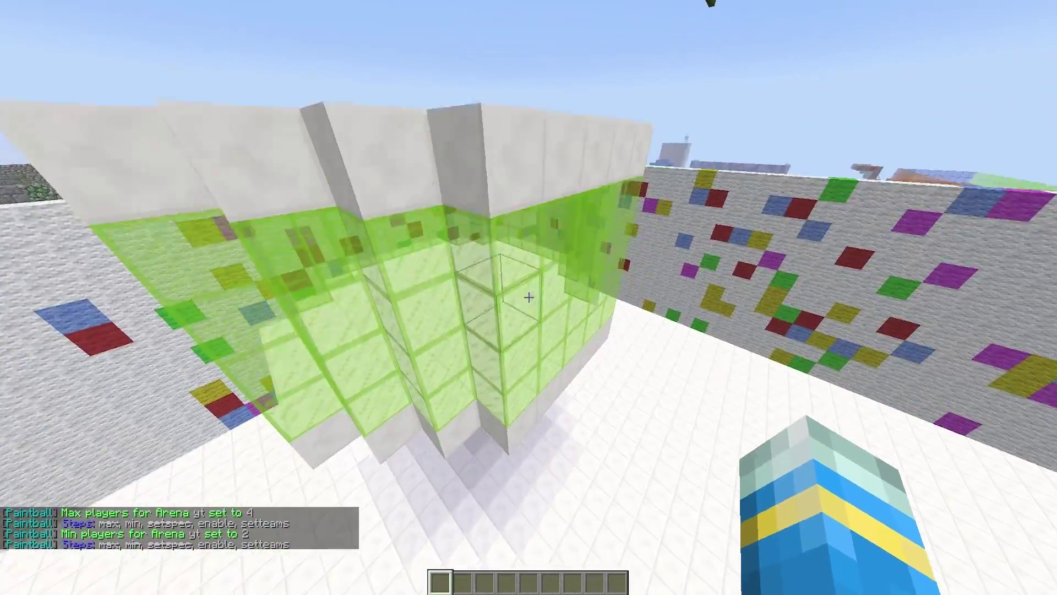
{"action": "key", "text": "w"}
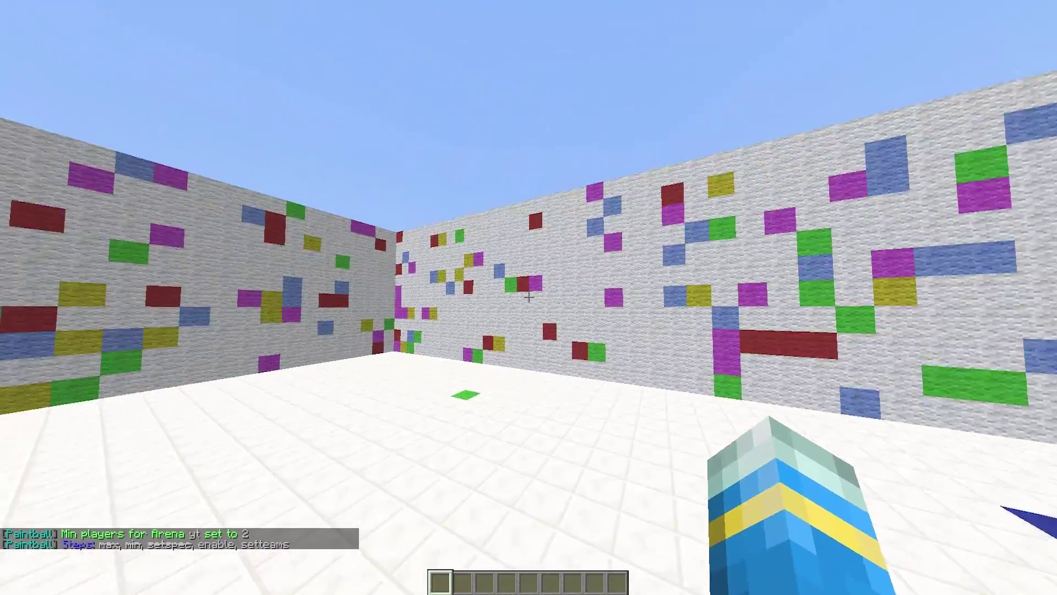
{"action": "key", "text": "w"}
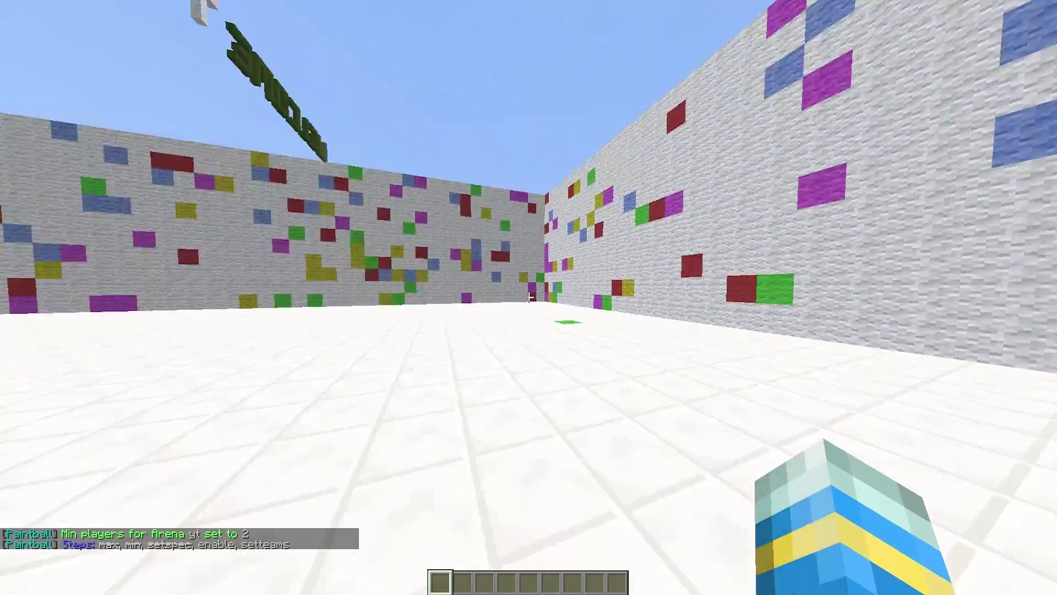
Run /pb arena setteams yt &a,&1 to give arena yt Lime and Navy Blue teams
{"action": "key", "text": "t"}
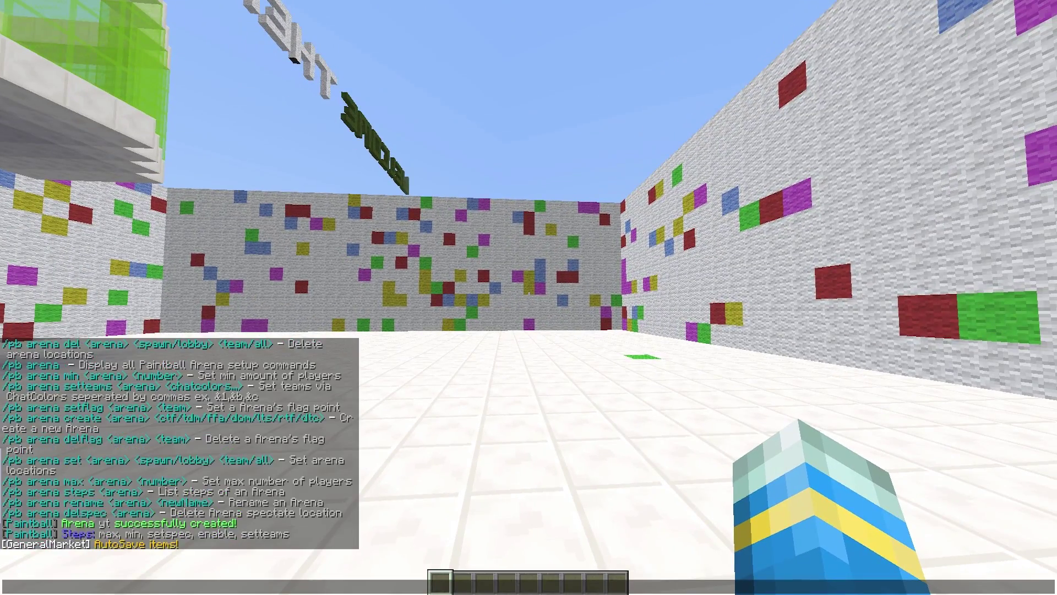
{"action": "scroll", "coordinate": [179, 443], "scroll_direction": "up", "scroll_amount": 1}
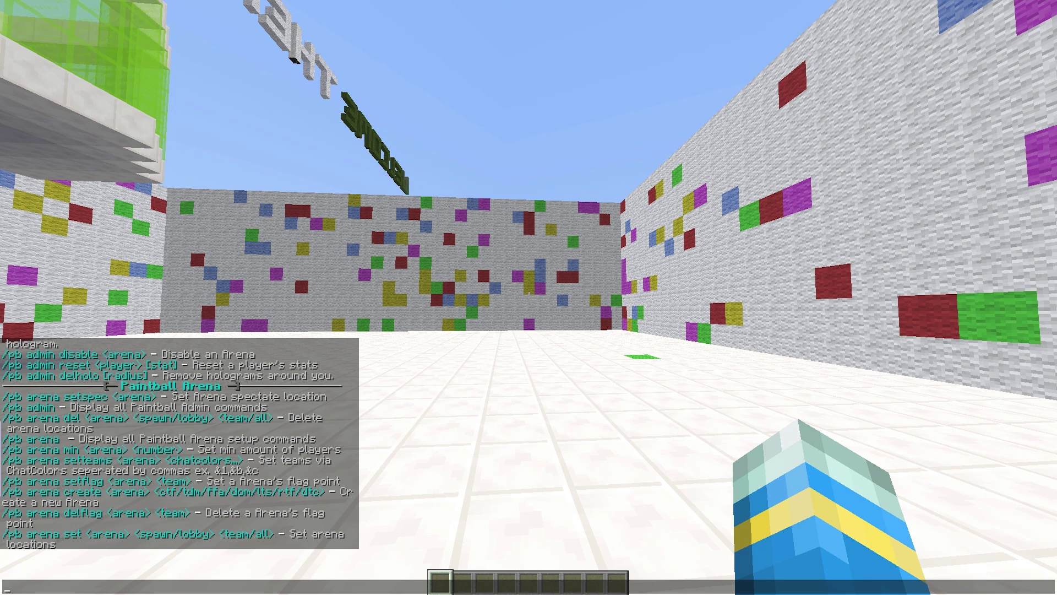
{"action": "type", "text": "b"}
{"action": "key", "text": "BackSpace"}
{"action": "type", "text": "/pb arena setteam"}
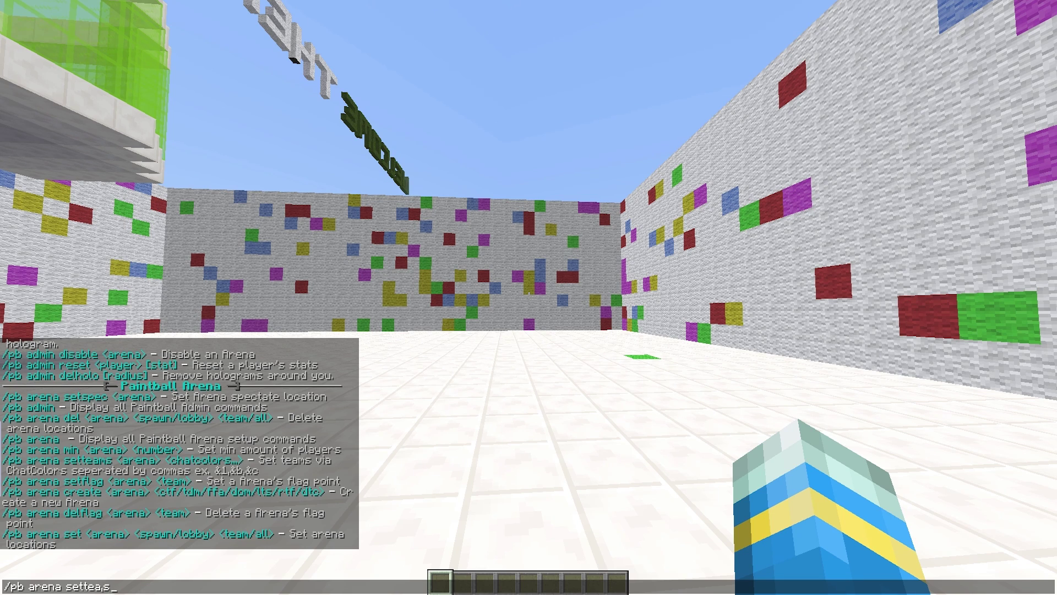
{"action": "type", "text": "s yt green"}
{"action": "key", "text": "BackSpace"}
{"action": "key", "text": "BackSpace"}
{"action": "key", "text": "BackSpace"}
{"action": "key", "text": "BackSpace"}
{"action": "key", "text": "BackSpace"}
{"action": "key", "text": "BackSpace"}
{"action": "type", "text": "&2"}
{"action": "key", "text": "BackSpace"}
{"action": "type", "text": "a,&1"}
{"action": "key", "text": "Return"}
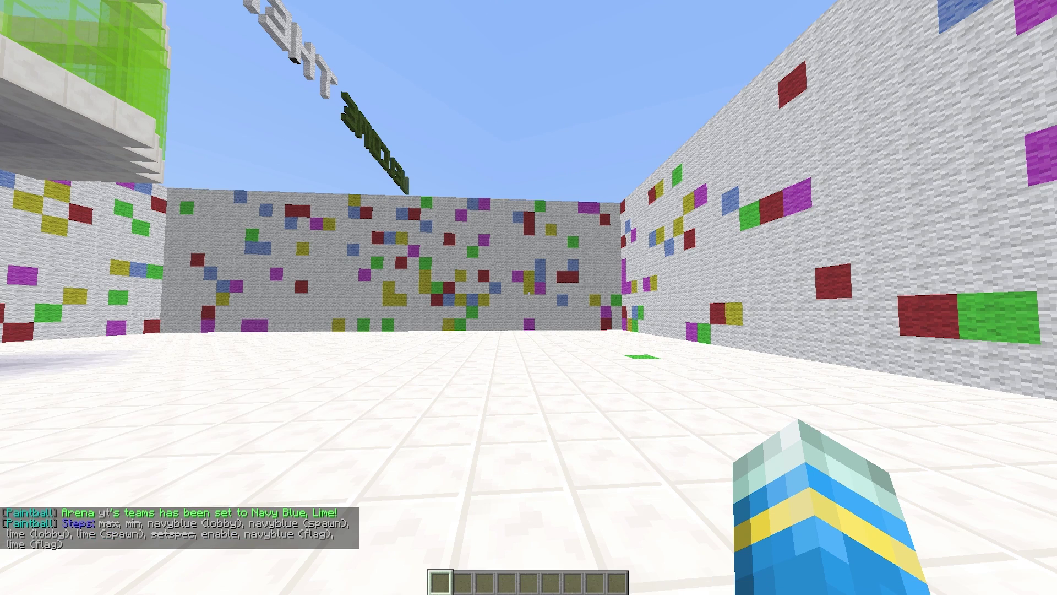
{"action": "key", "text": "t"}
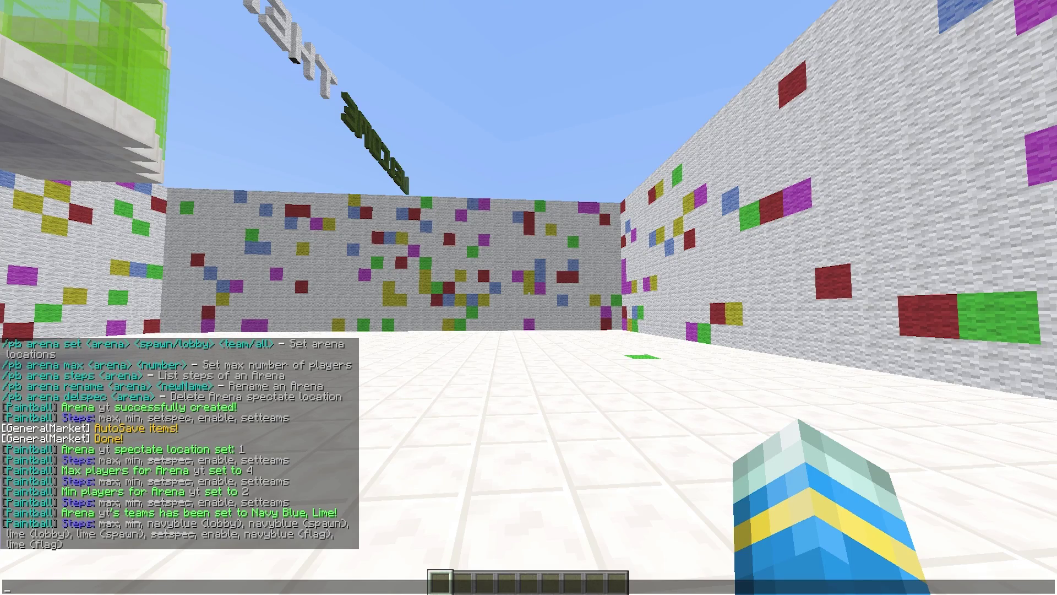
Fly up over the floating glass structure and land on its floor
{"action": "key", "text": "Escape"}
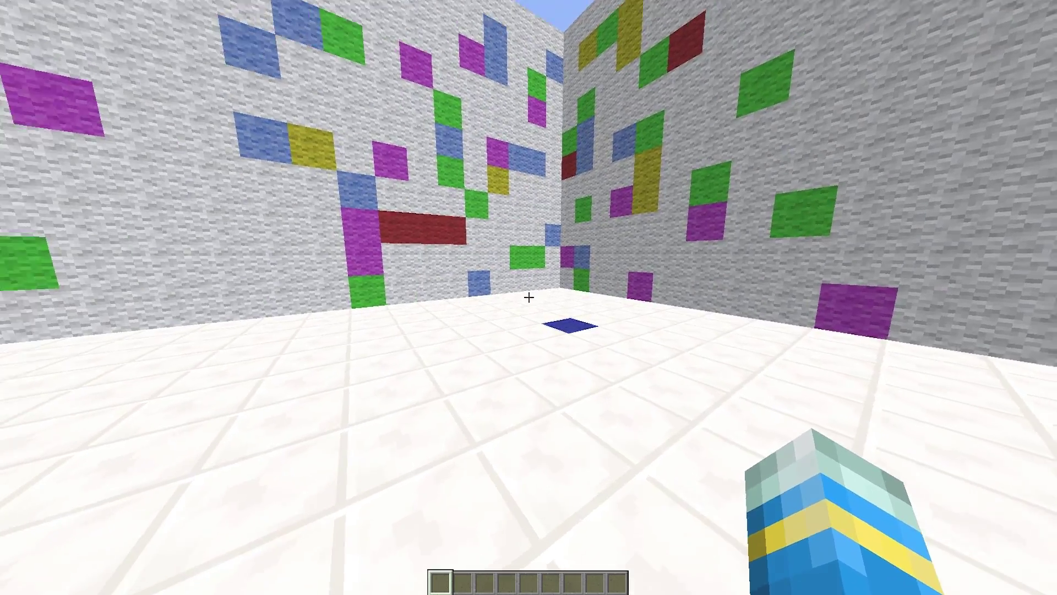
{"action": "key", "text": "s"}
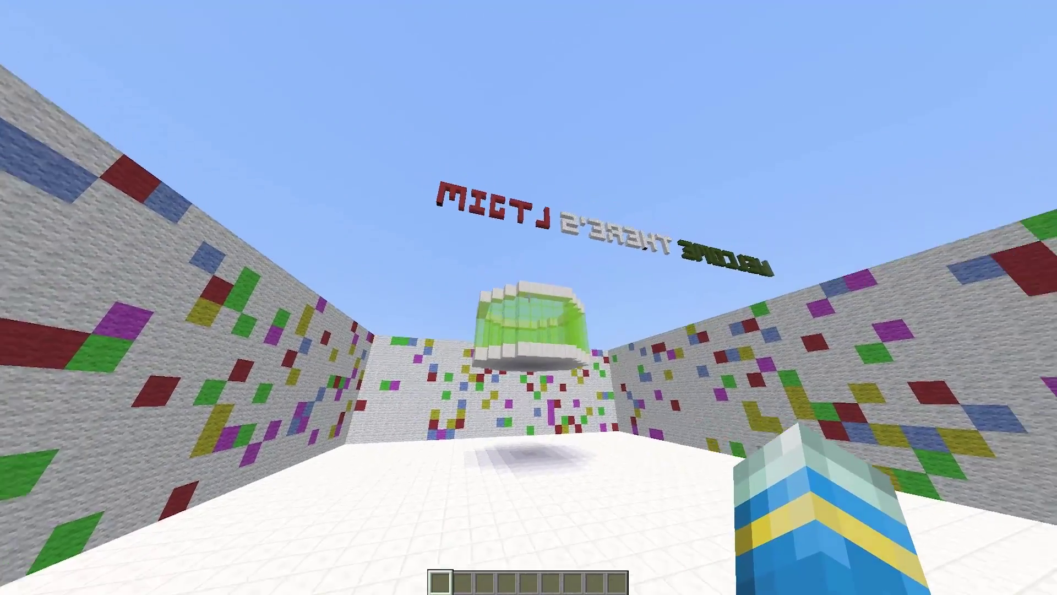
{"action": "key", "text": "w"}
{"action": "key", "text": "space"}
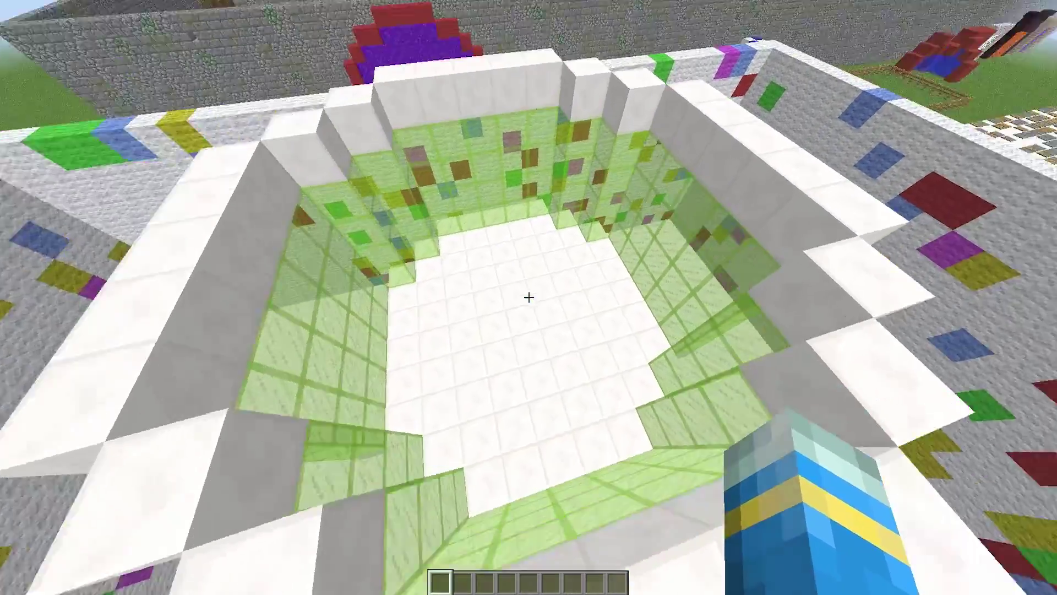
{"action": "key", "text": "w"}
{"action": "key", "text": "shift"}
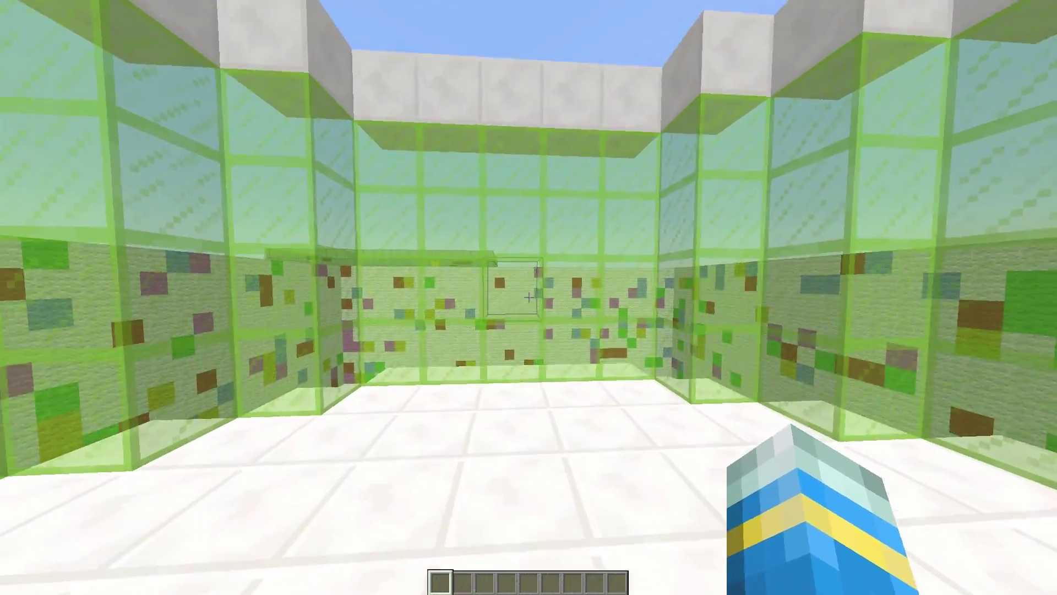
Run /pb arena set yt lobby all to set every team's lobby spawn here
{"action": "key", "text": "s"}
{"action": "key", "text": "t"}
{"action": "scroll", "coordinate": [529, 298], "scroll_direction": "up", "scroll_amount": 2}
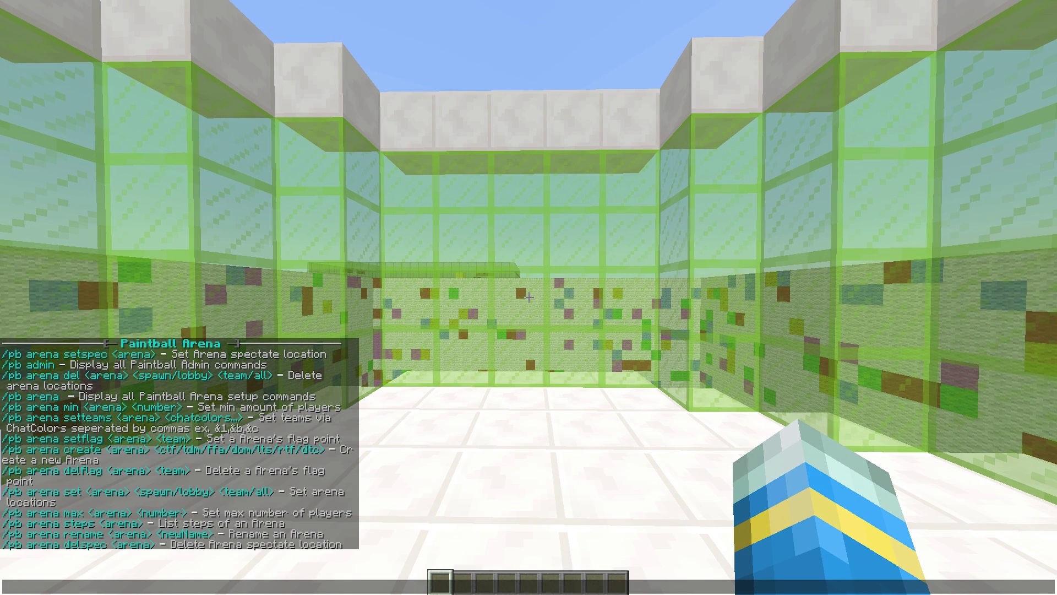
{"action": "type", "text": "/pb arena"}
{"action": "type", "text": " se"}
{"action": "type", "text": "t yt"}
{"action": "type", "text": " lobby a"}
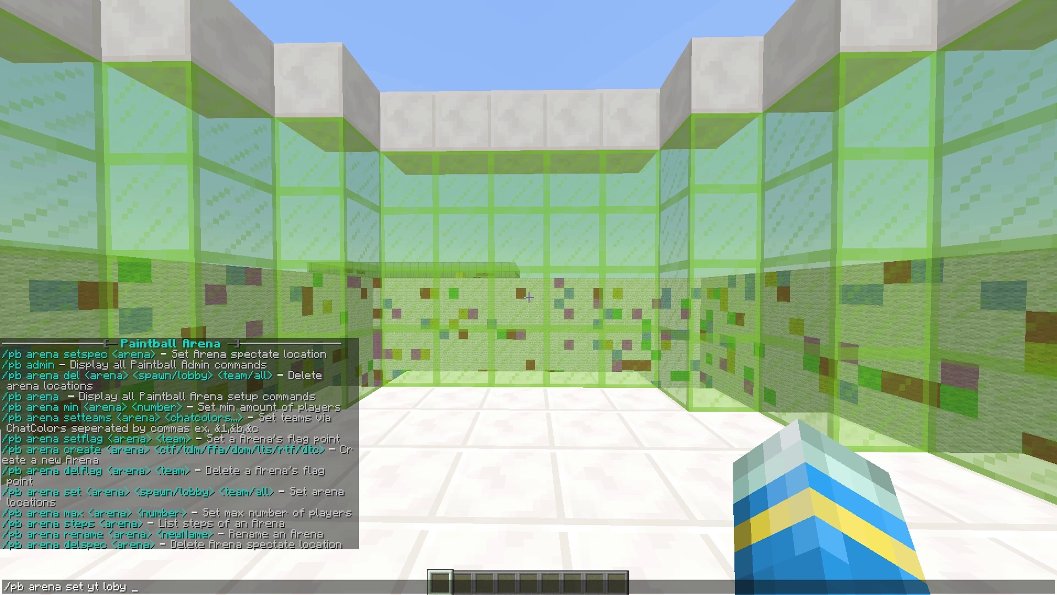
{"action": "key", "text": "BackSpace"}
{"action": "key", "text": "BackSpace"}
{"action": "key", "text": "BackSpace"}
{"action": "key", "text": "BackSpace"}
{"action": "type", "text": "by all"}
{"action": "key", "text": "Return"}
Fly out of the lobby and down onto the arena floor
{"action": "key", "text": "t"}
{"action": "key", "text": "Escape"}
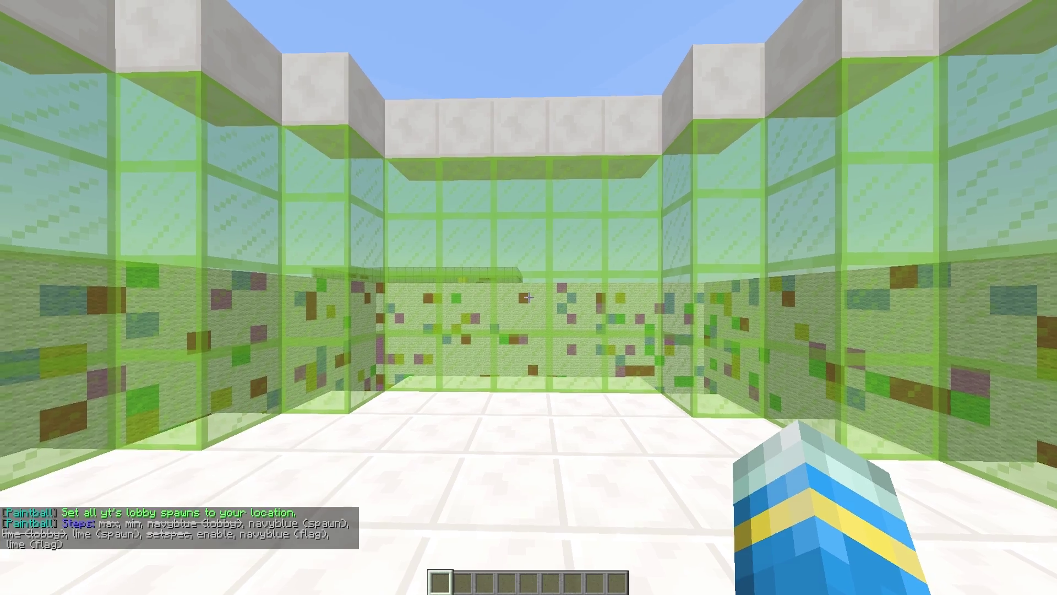
{"action": "key", "text": "space"}
{"action": "key", "text": "space"}
{"action": "key", "text": "w"}
{"action": "key", "text": "w"}
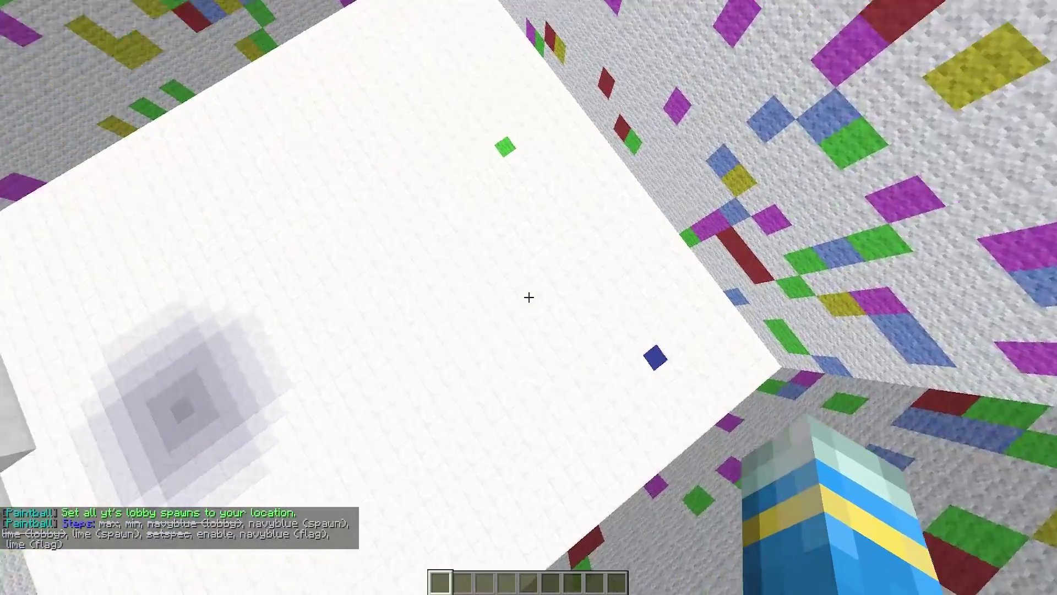
{"action": "key", "text": "shift"}
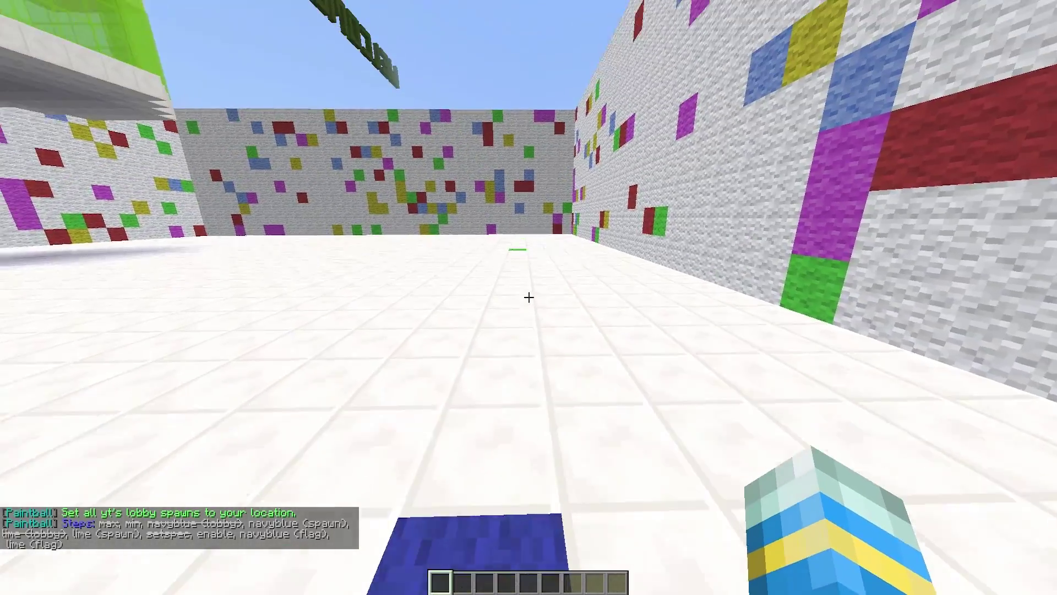
Set arena yt's navyblue team spawn here after 'blue' is rejected
{"action": "key", "text": "t"}
{"action": "key", "text": "Up"}
{"action": "key", "text": "BackSpace"}
{"action": "key", "text": "BackSpace"}
{"action": "key", "text": "BackSpace"}
{"action": "key", "text": "BackSpace"}
{"action": "key", "text": "BackSpace"}
{"action": "key", "text": "BackSpace"}
{"action": "key", "text": "BackSpace"}
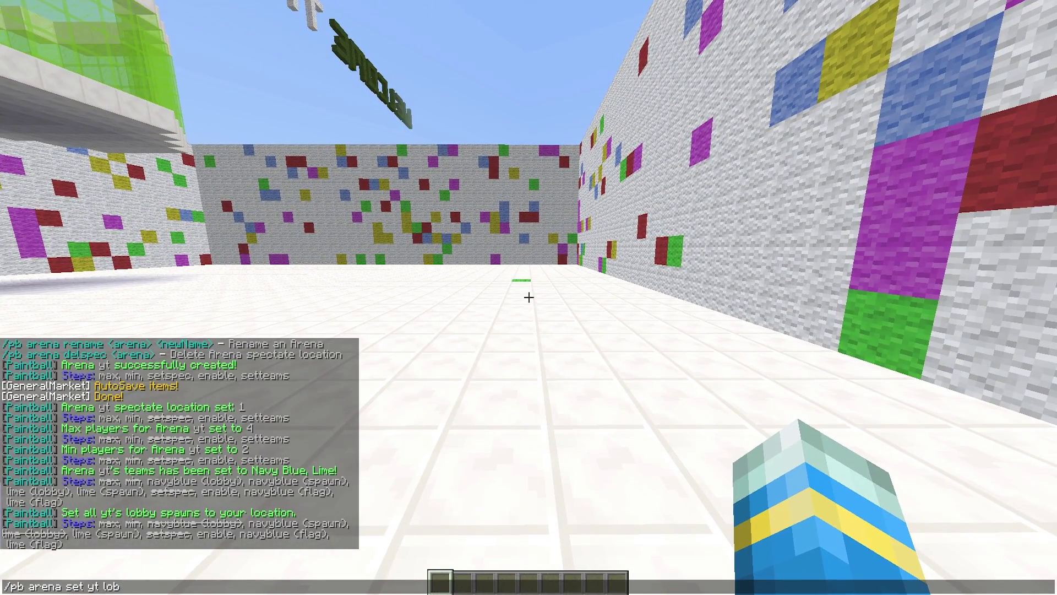
{"action": "type", "text": "spawn blue"}
{"action": "key", "text": "Tab"}
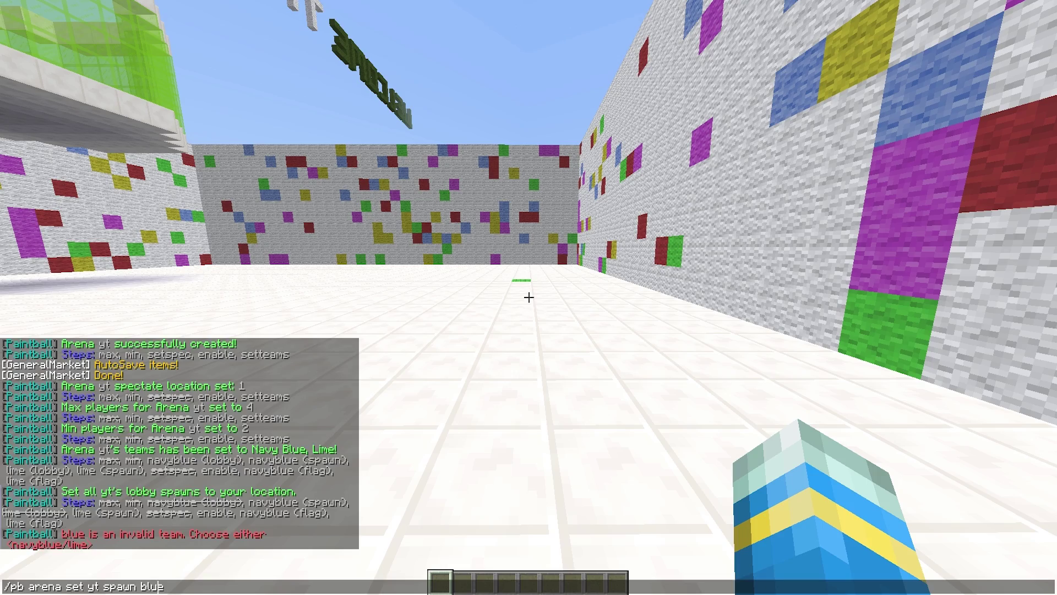
{"action": "key", "text": "Left"}
{"action": "key", "text": "Left"}
{"action": "key", "text": "Left"}
{"action": "key", "text": "Left"}
{"action": "type", "text": "navy"}
{"action": "key", "text": "Return"}
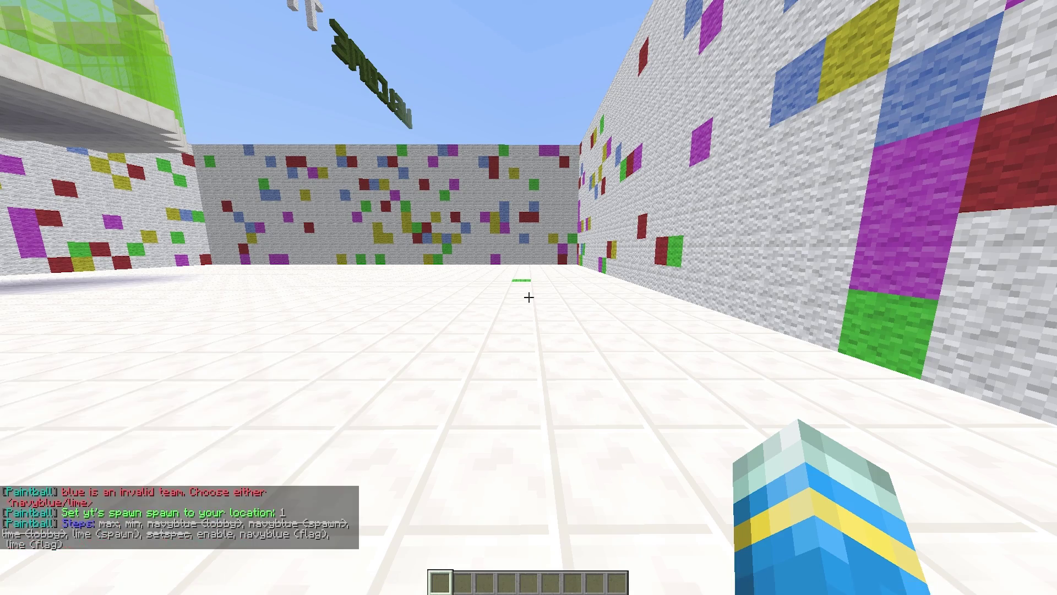
Walk farther into the arena and set the lime team spawn there
{"action": "key", "text": "w"}
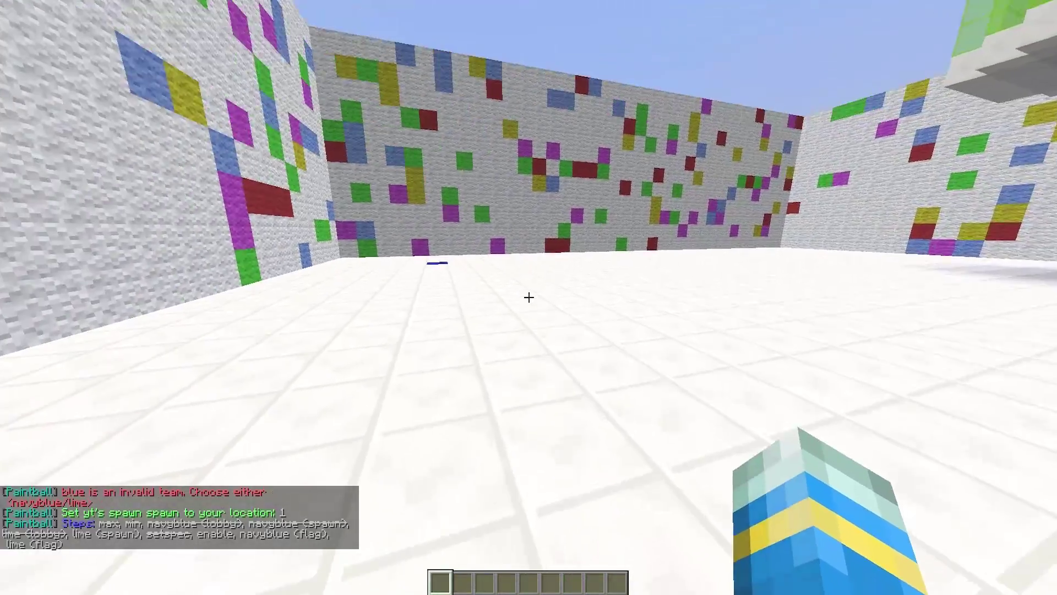
{"action": "key", "text": "t"}
{"action": "key", "text": "Up"}
{"action": "key", "text": "BackSpace"}
{"action": "key", "text": "BackSpace"}
{"action": "key", "text": "BackSpace"}
{"action": "key", "text": "BackSpace"}
{"action": "key", "text": "BackSpace"}
{"action": "key", "text": "BackSpace"}
{"action": "key", "text": "BackSpace"}
{"action": "key", "text": "BackSpace"}
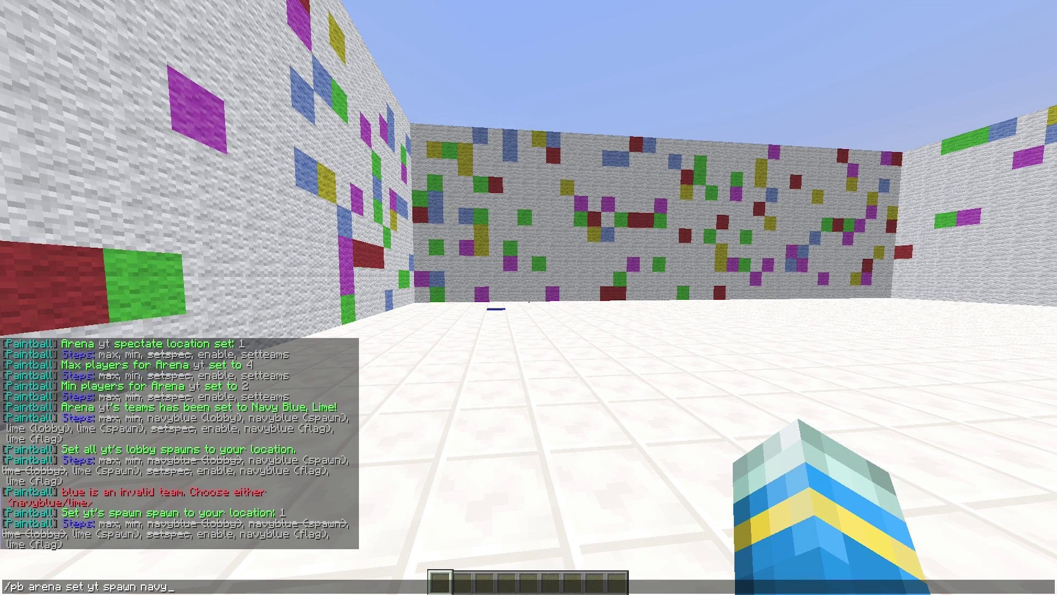
{"action": "type", "text": "lime"}
{"action": "key", "text": "Return"}
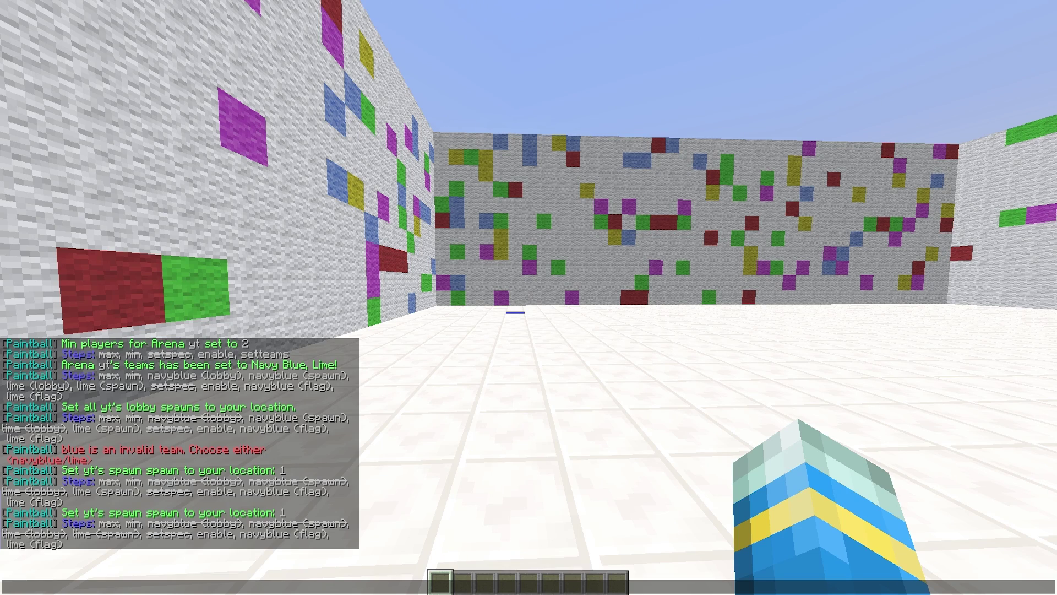
Take a stack of Oak Fence from the creative Decoration Blocks tab
{"action": "key", "text": "Escape"}
{"action": "key", "text": "e"}
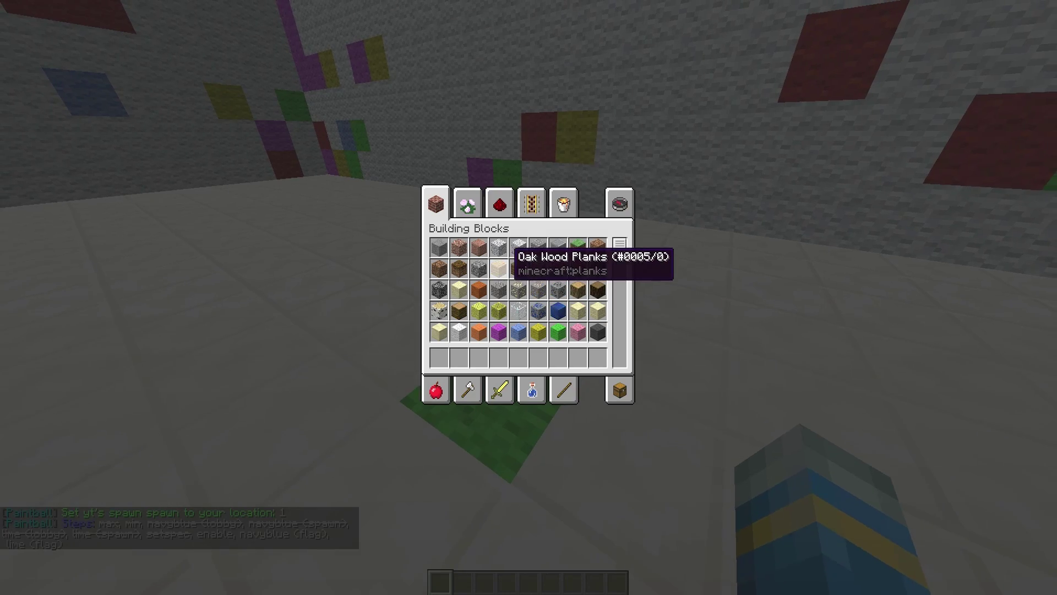
{"action": "left_click", "coordinate": [475, 198]}
{"action": "left_click", "coordinate": [576, 311], "text": "shift"}
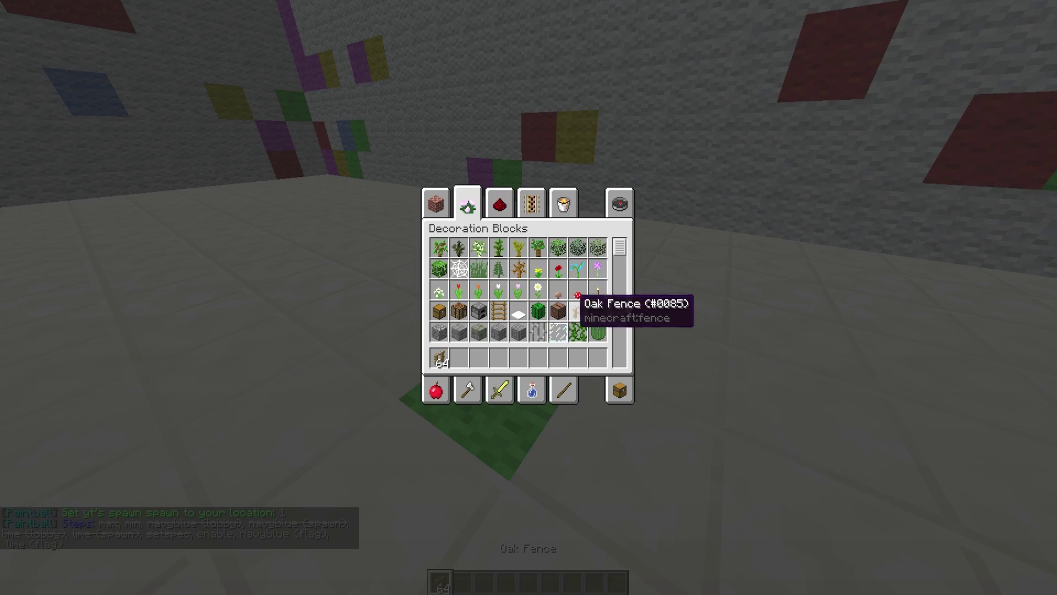
{"action": "scroll", "coordinate": [518, 313], "scroll_direction": "down", "scroll_amount": 3}
{"action": "key", "text": "e"}
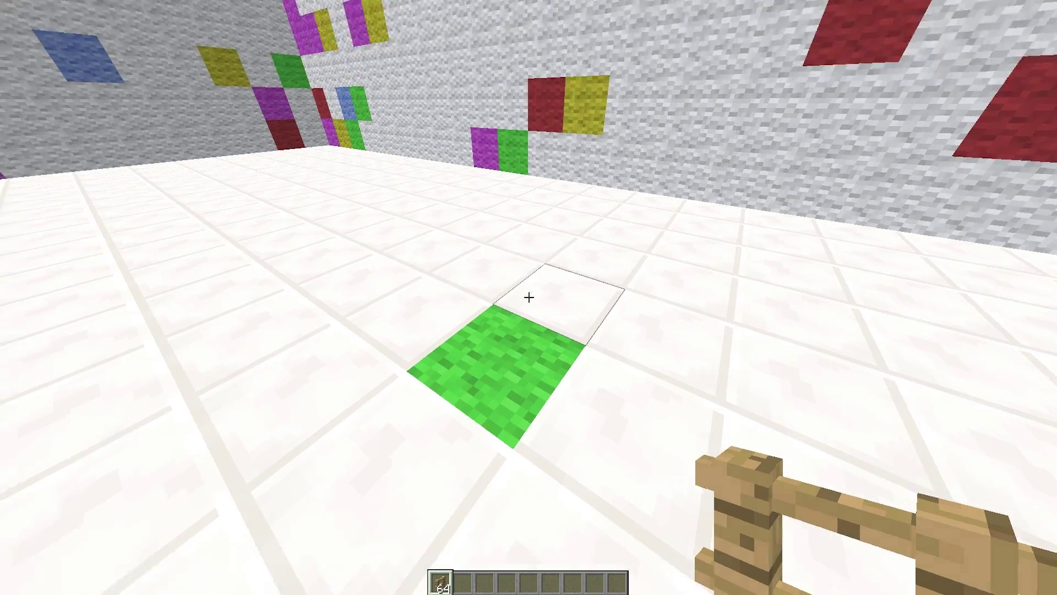
Set lime and blue wool blocks into the arena floor to mark the flag spots
{"action": "middle_click", "coordinate": [529, 297]}
{"action": "key", "text": "w"}
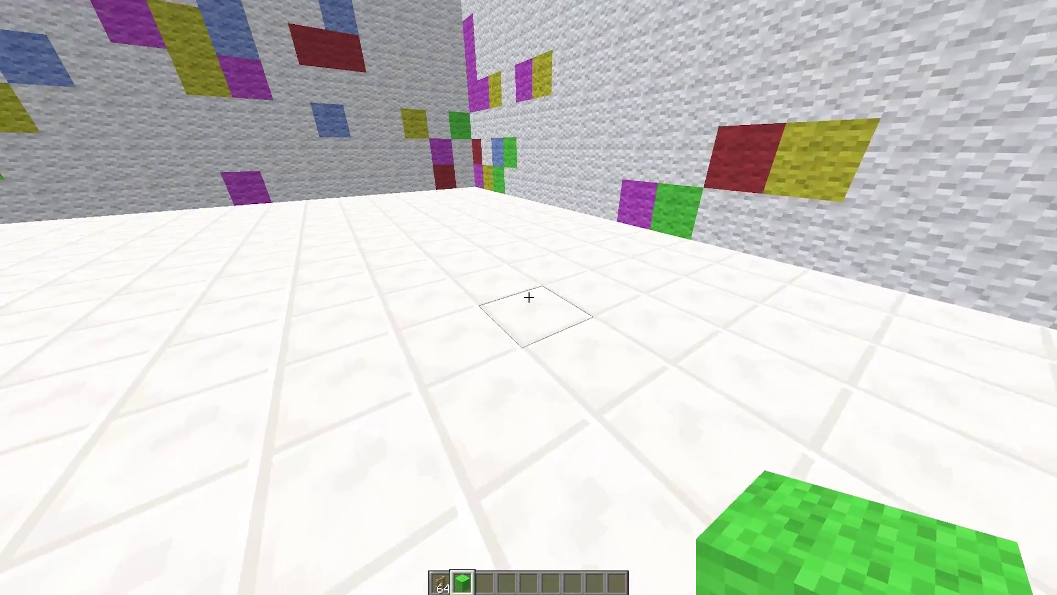
{"action": "right_click", "coordinate": [529, 297]}
{"action": "key", "text": "1"}
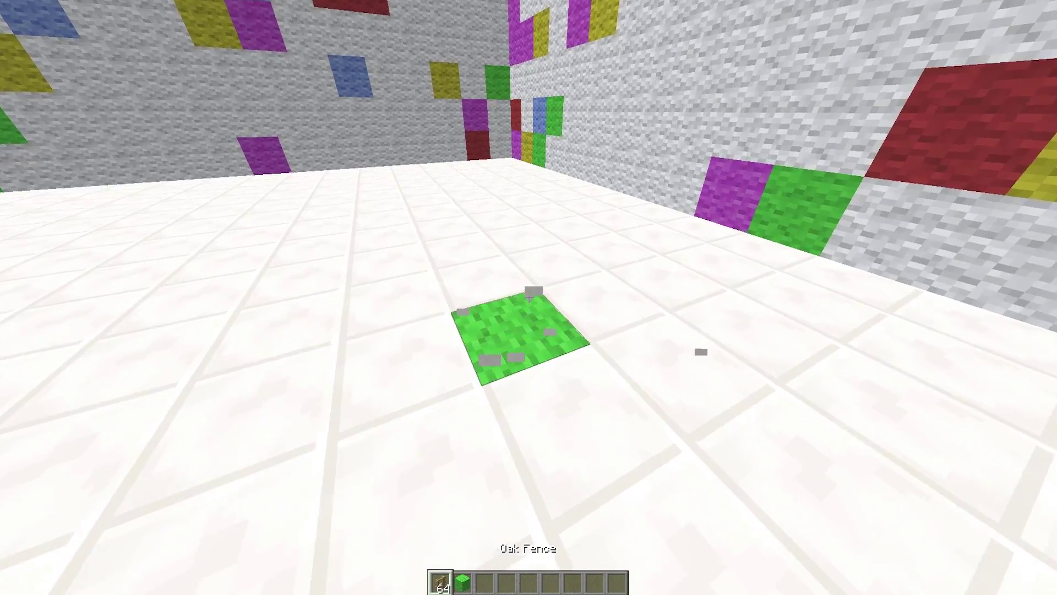
{"action": "key", "text": "2"}
{"action": "middle_click", "coordinate": [528, 297]}
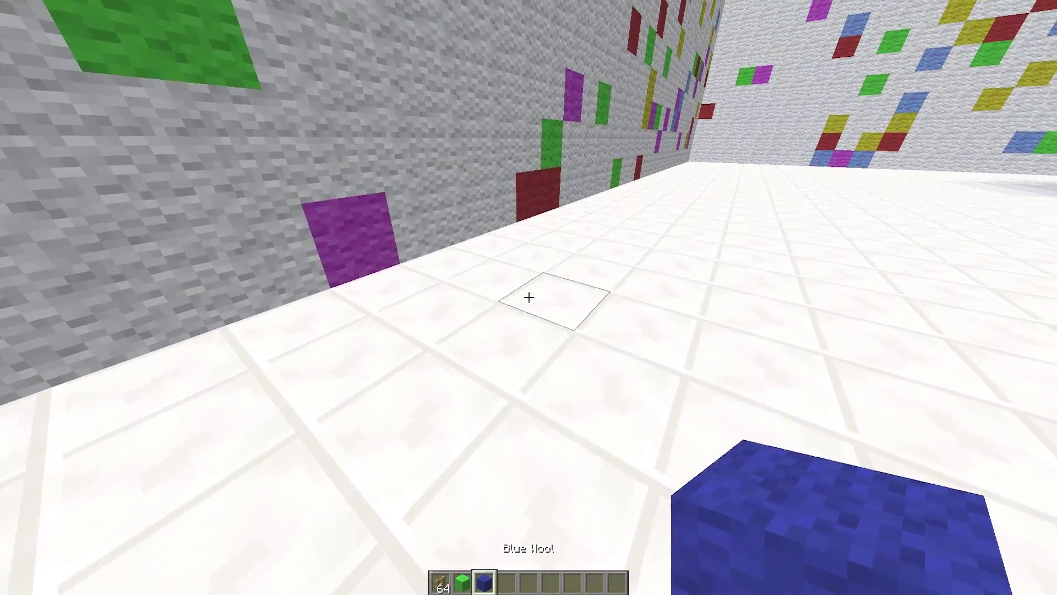
{"action": "key", "text": "1"}
{"action": "left_click", "coordinate": [529, 297]}
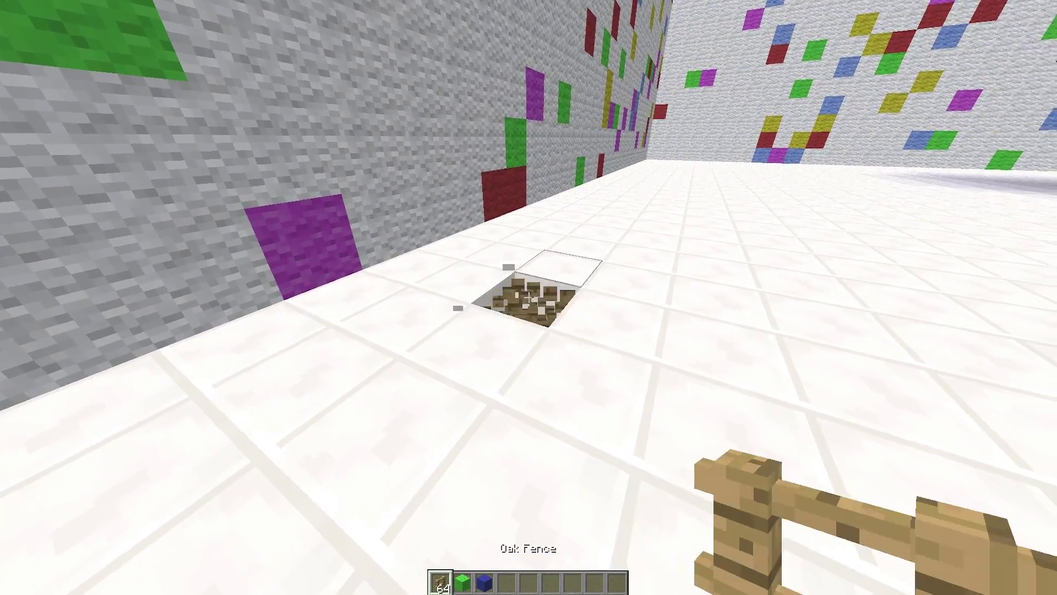
{"action": "key", "text": "3"}
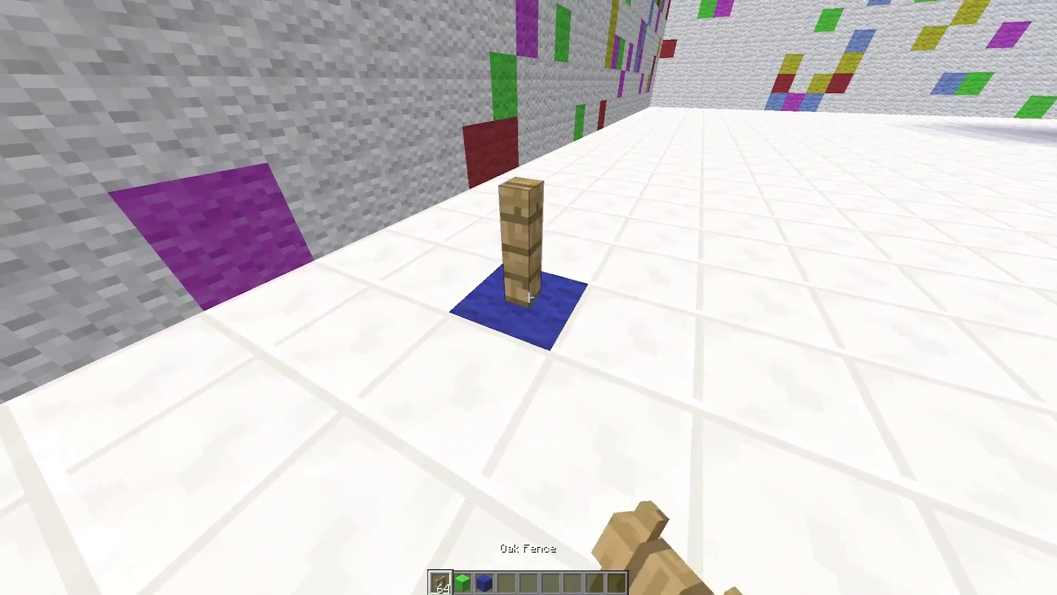
{"action": "key", "text": "e"}
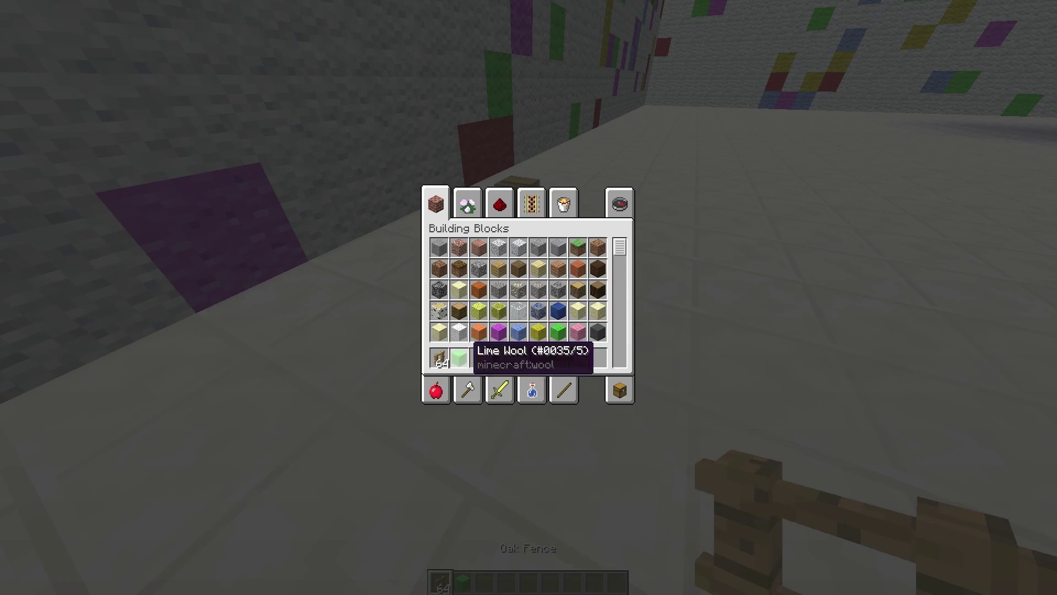
{"action": "key", "text": "e"}
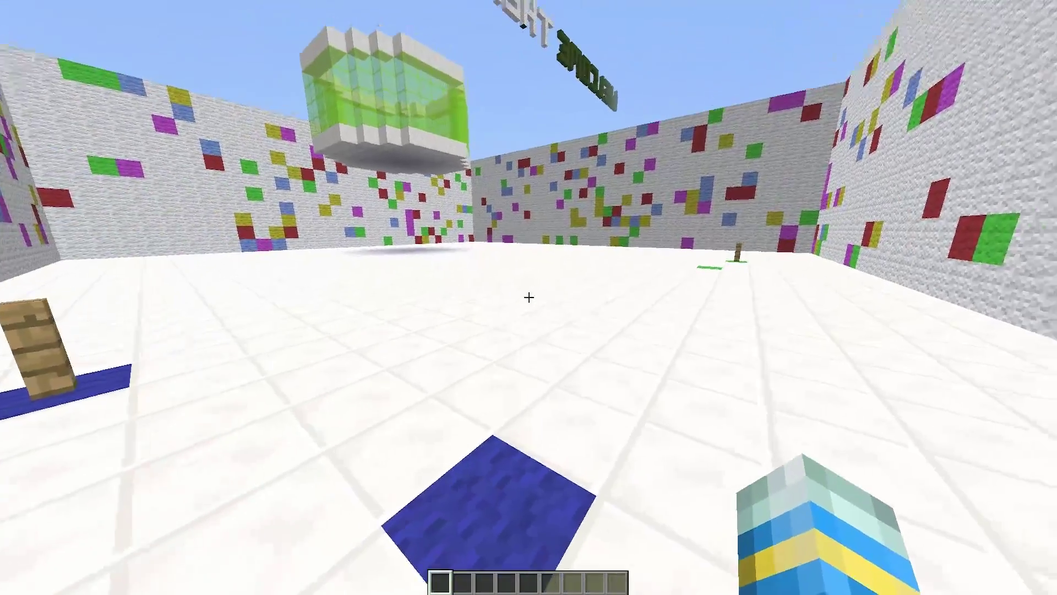
List the arena setup commands with /pb arena
{"action": "key", "text": "t"}
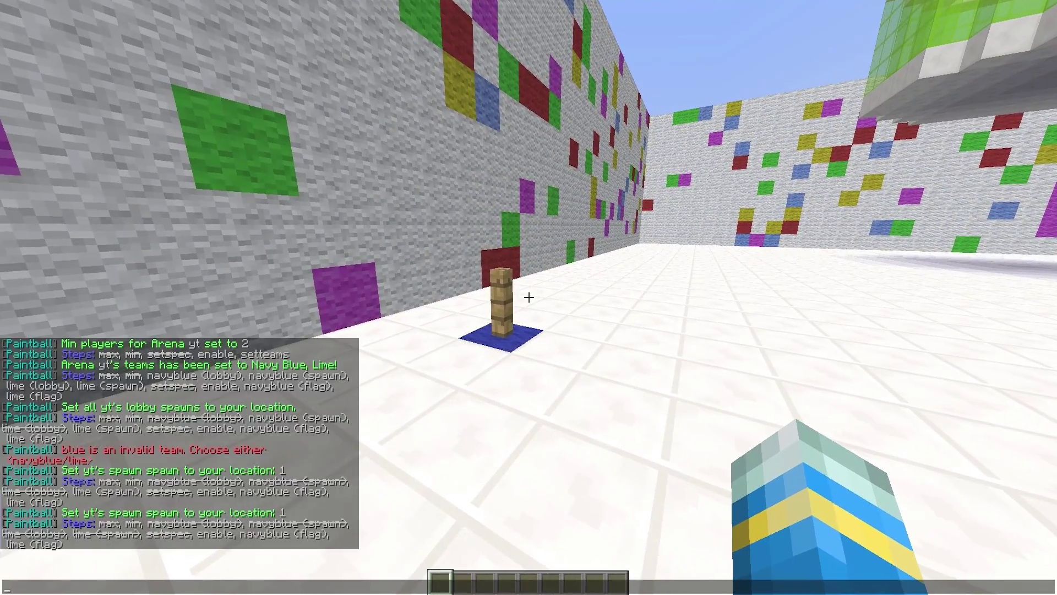
{"action": "key", "text": "Escape"}
{"action": "type", "text": "/pb"}
{"action": "type", "text": " arena"}
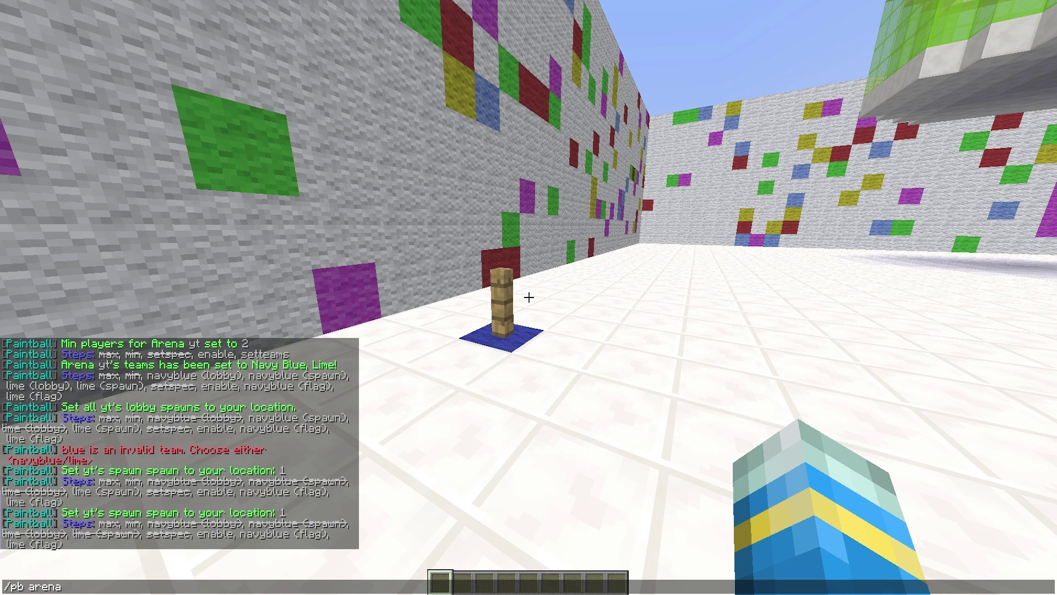
{"action": "key", "text": "Return"}
{"action": "key", "text": "t"}
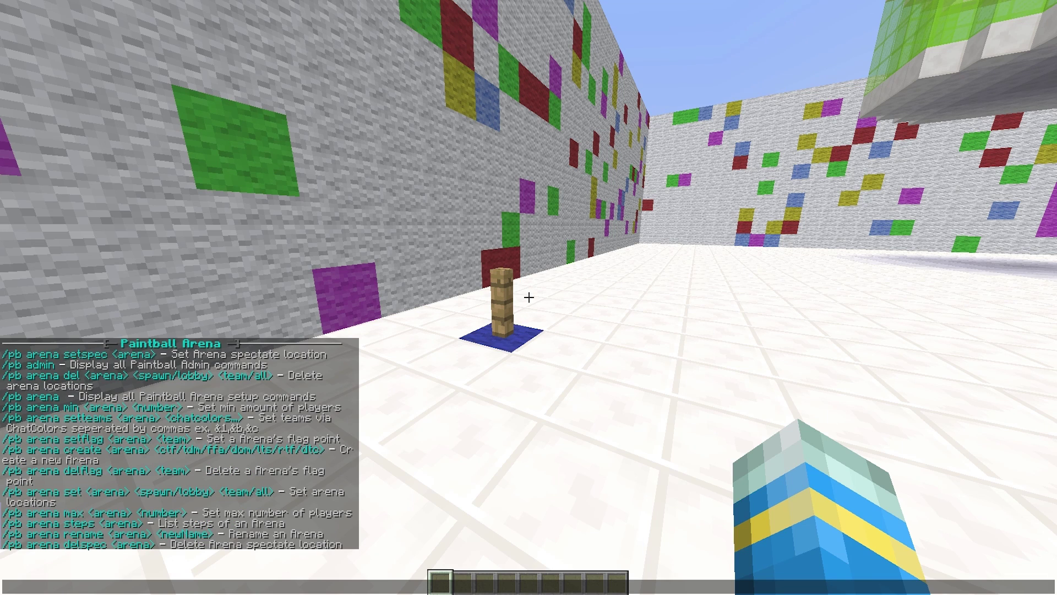
{"action": "key", "text": "Escape"}
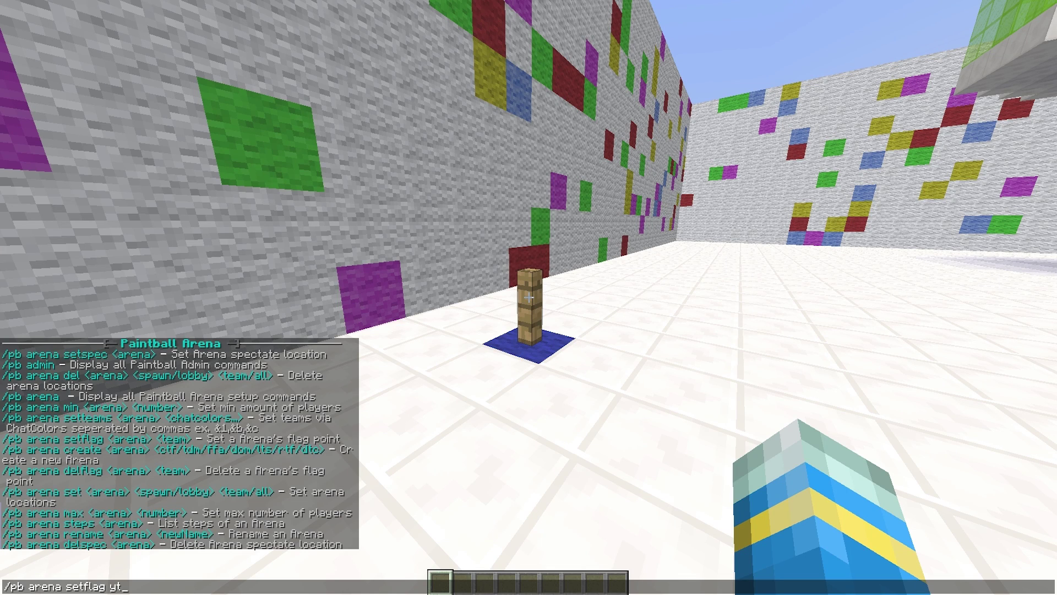
Set the Navy Blue flag at one post and the Lime flag at the other
{"action": "type", "text": "ue"}
{"action": "key", "text": "Return"}
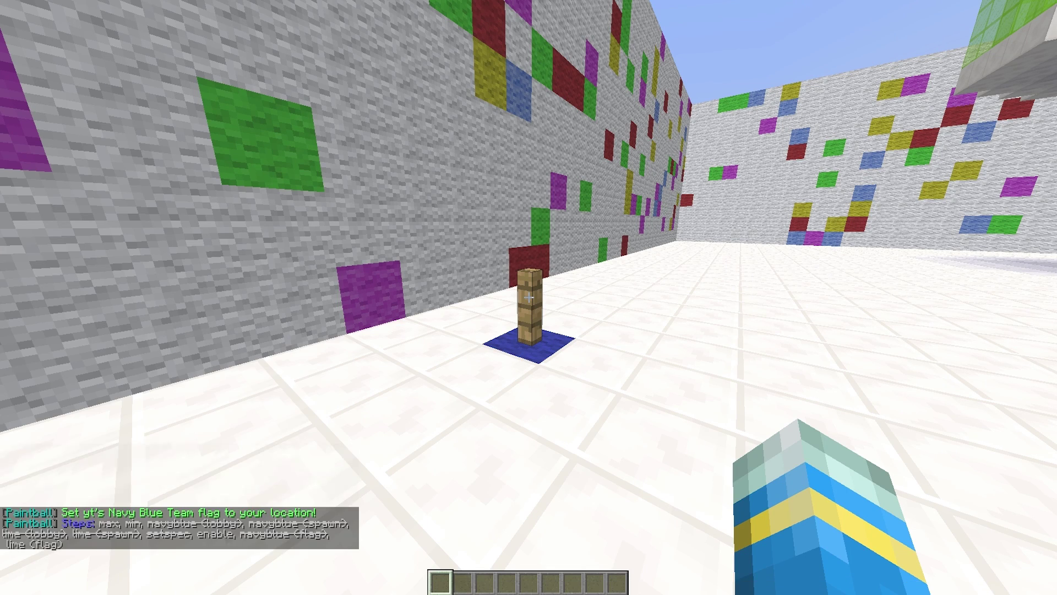
{"action": "key", "text": "w"}
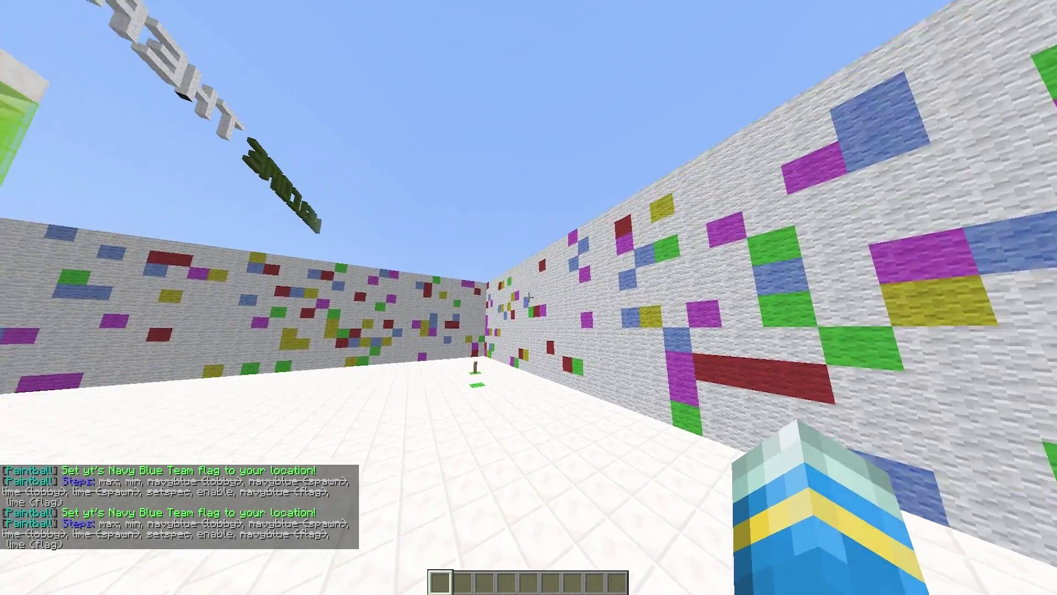
{"action": "key", "text": "w"}
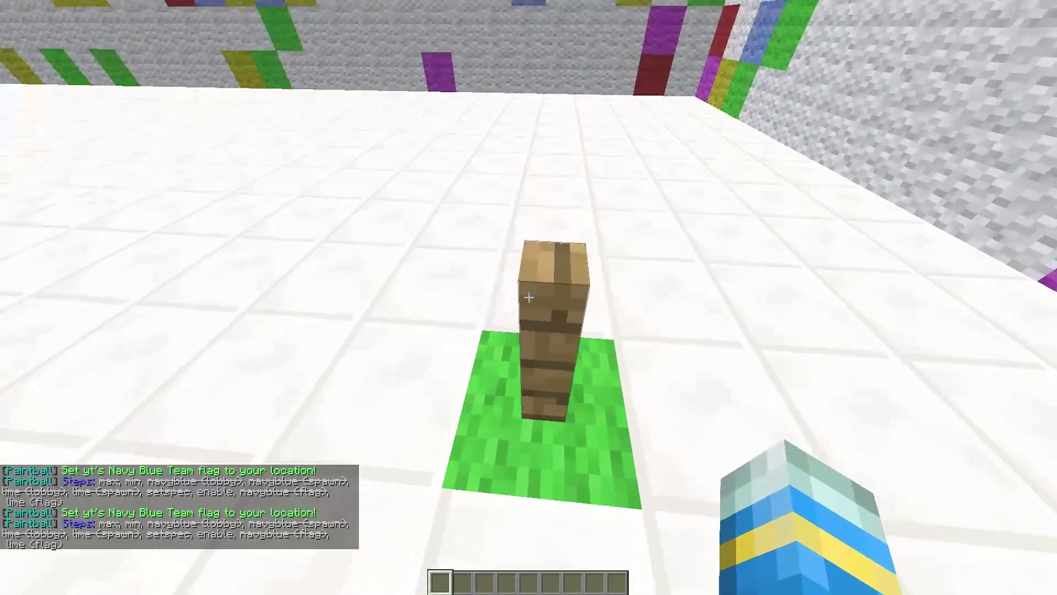
{"action": "left_click", "coordinate": [529, 297]}
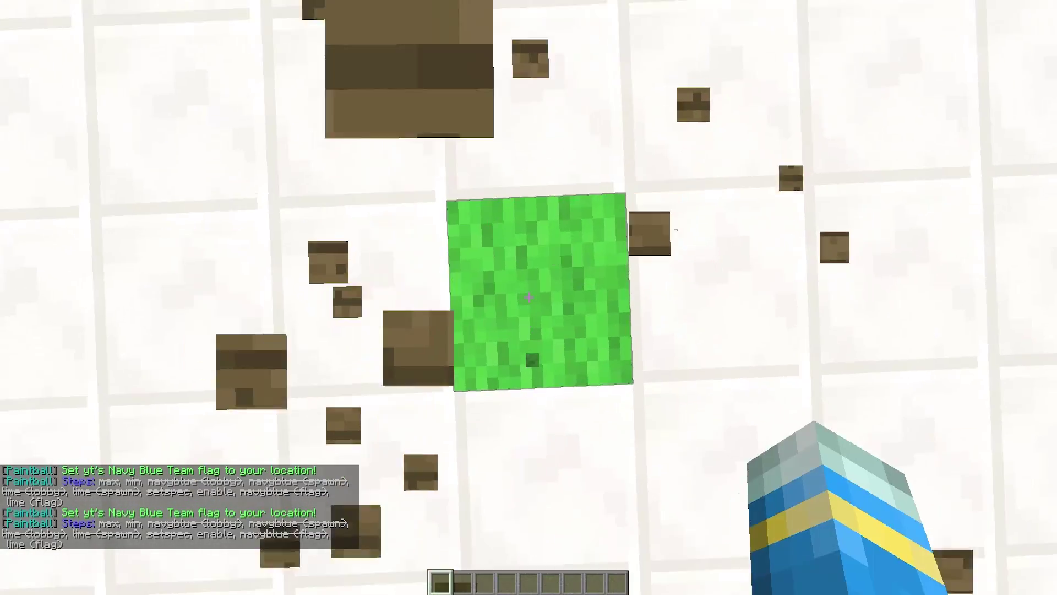
{"action": "key", "text": "t"}
{"action": "key", "text": "Up"}
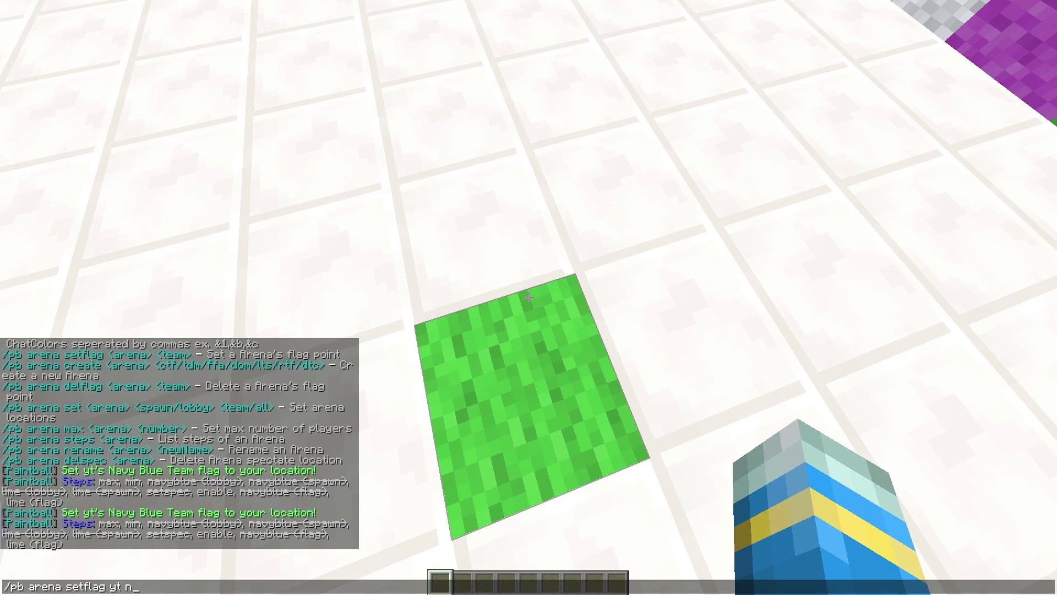
{"action": "type", "text": "lime"}
{"action": "key", "text": "Return"}
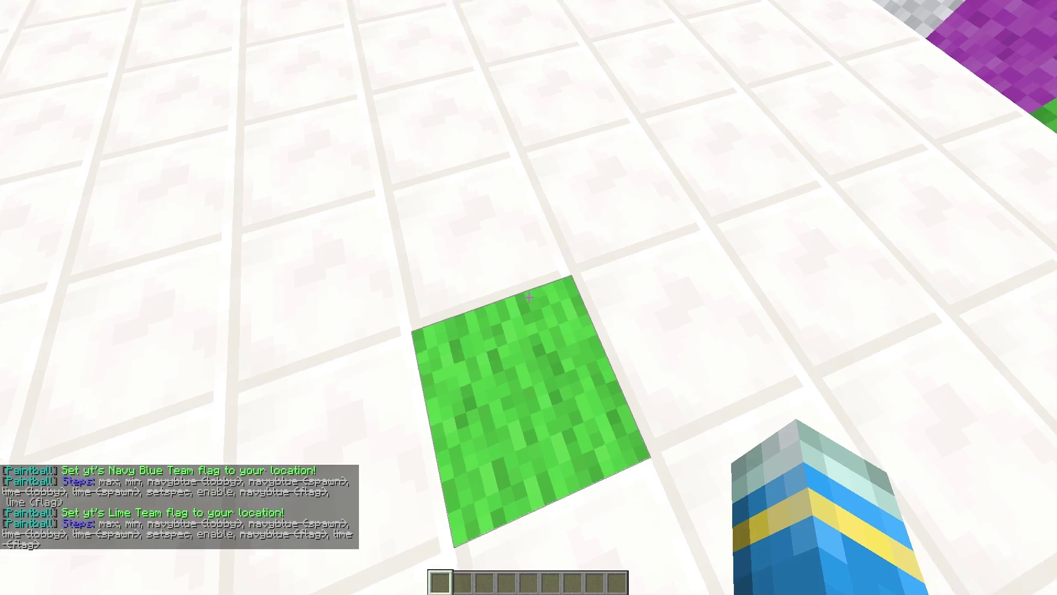
Enable arena yt with /pb admin enable yt
{"action": "type", "text": "t"}
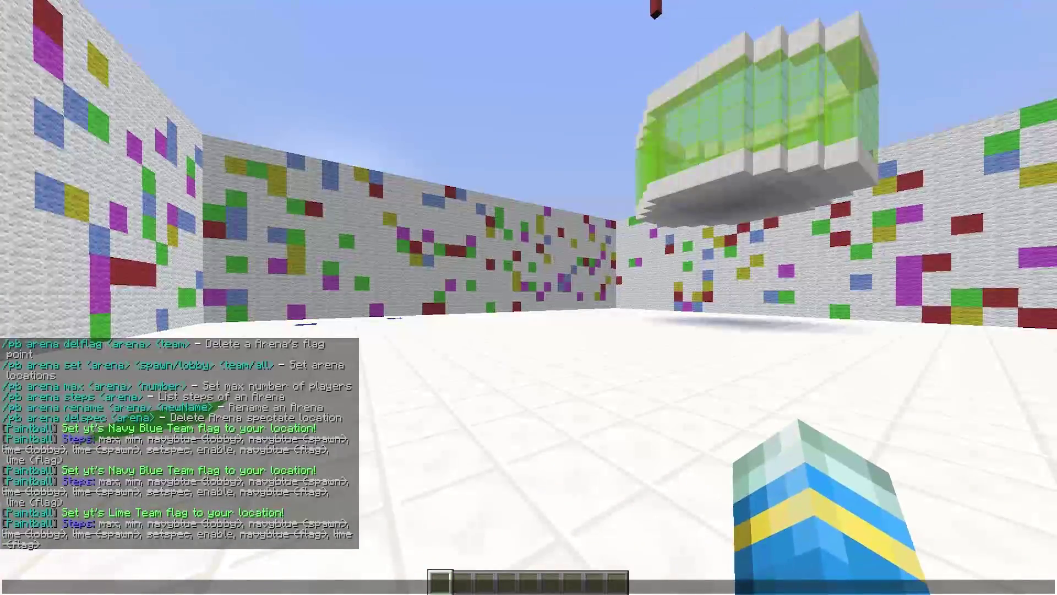
{"action": "type", "text": "/"}
{"action": "type", "text": "pb admin enable yt"}
{"action": "key", "text": "Return"}
{"action": "key", "text": "t"}
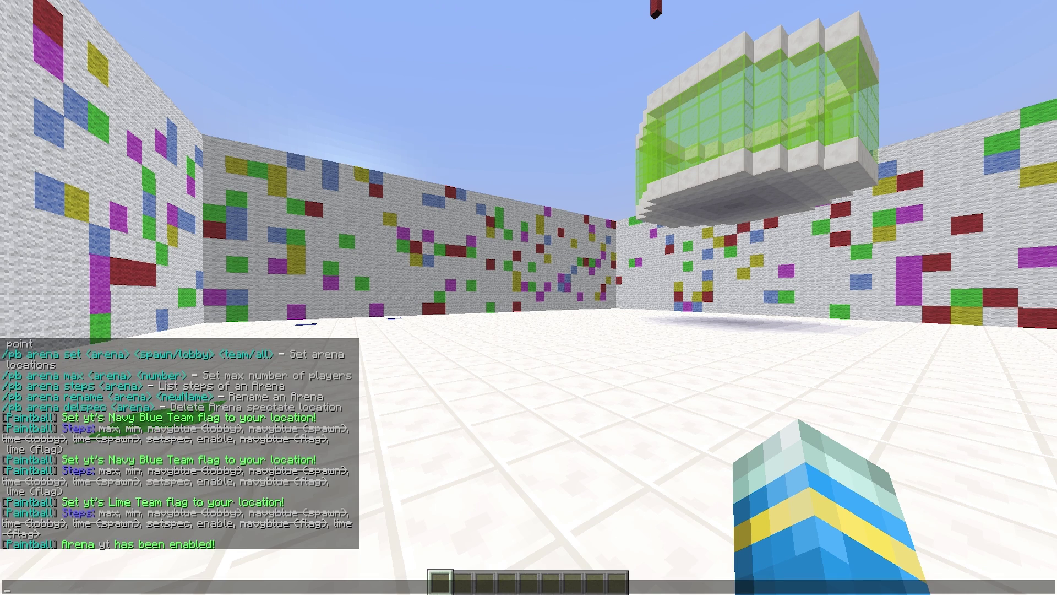
{"action": "key", "text": "Escape"}
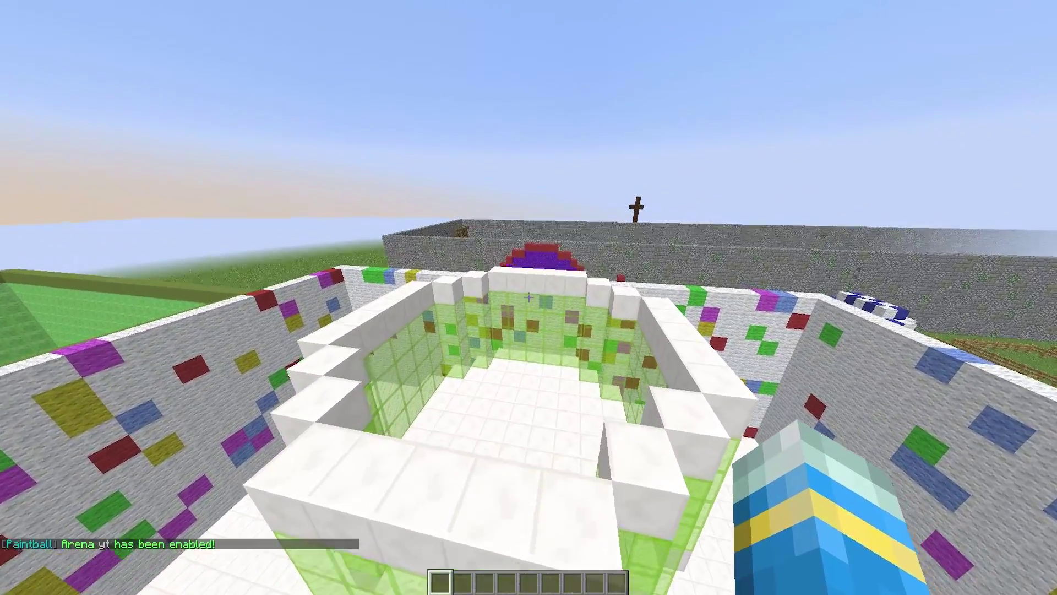
Put a stack of signs from the creative Decoration Blocks tab in the hotbar
{"action": "key", "text": "e"}
{"action": "left_click", "coordinate": [468, 203]}
{"action": "scroll", "coordinate": [536, 307], "scroll_direction": "down", "scroll_amount": 10}
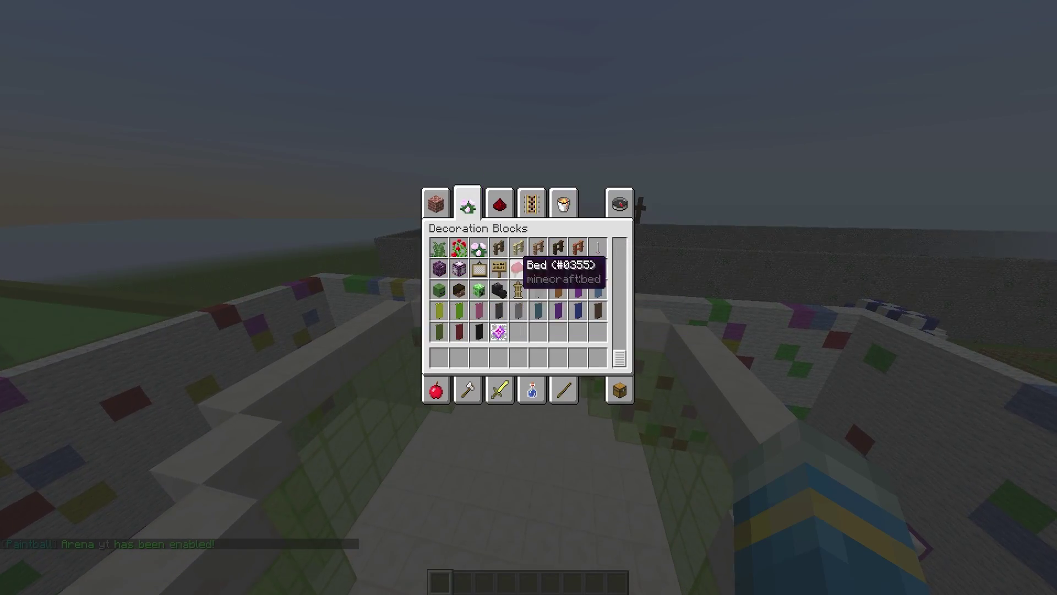
{"action": "key", "text": "1"}
{"action": "key", "text": "e"}
Place 'pb join' and 'pb autojoin' signs on the green glass wall, then a third sign
{"action": "key", "text": "w"}
{"action": "key", "text": "shift"}
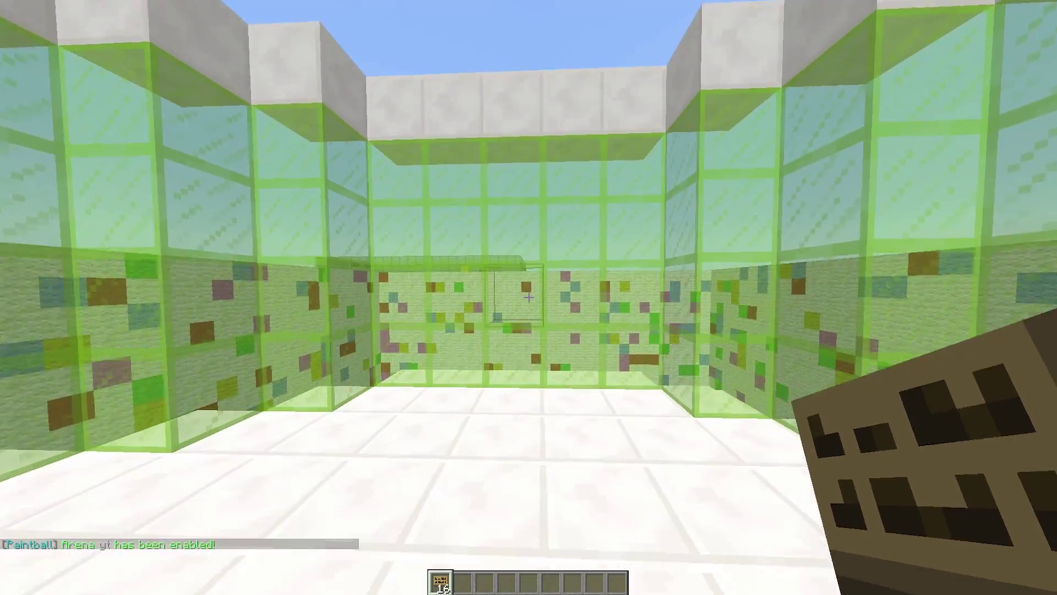
{"action": "right_click", "coordinate": [528, 297]}
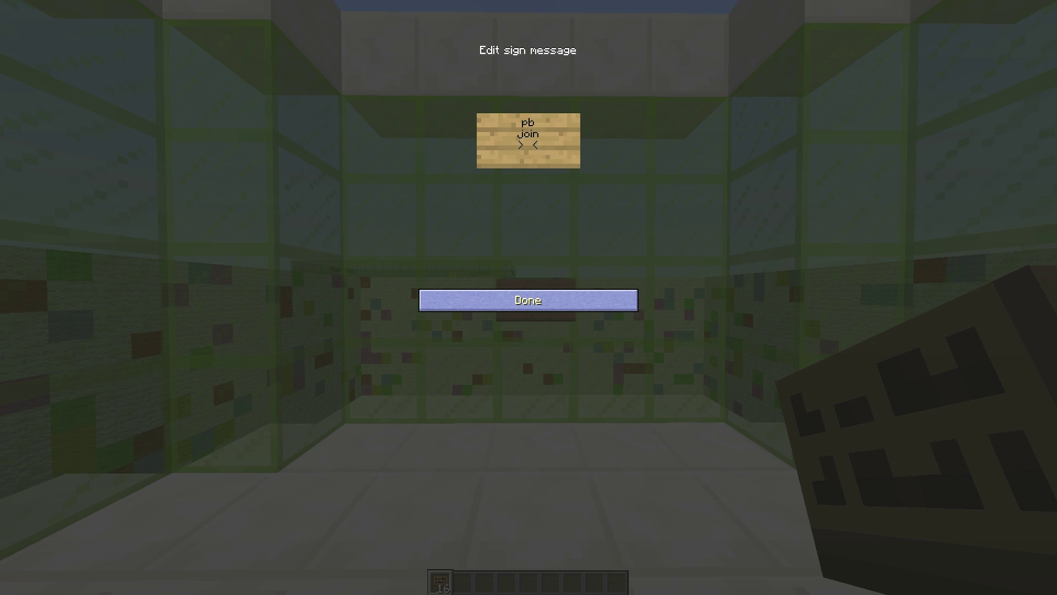
{"action": "left_click", "coordinate": [529, 300]}
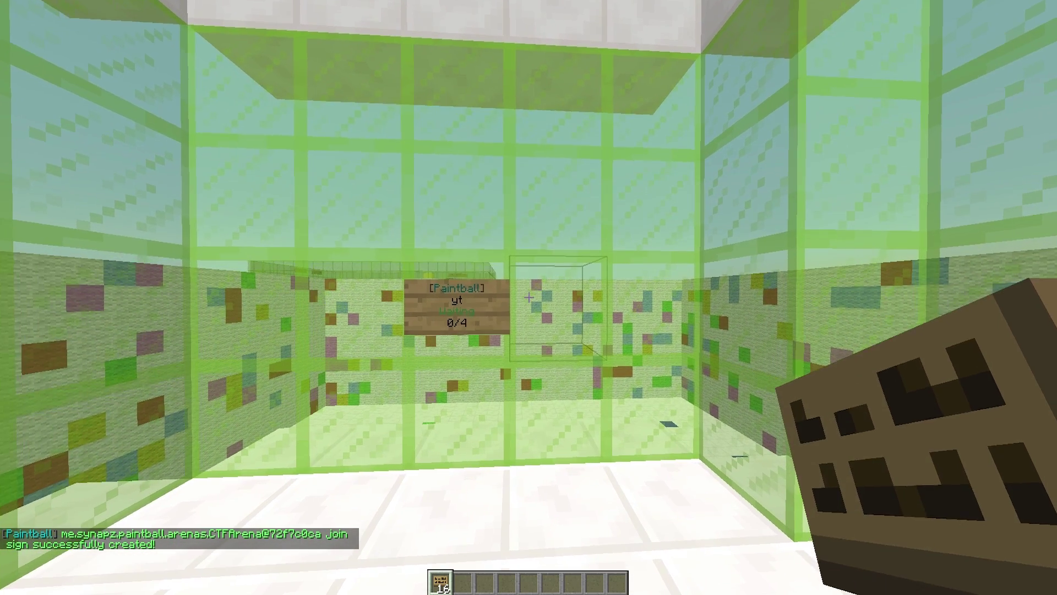
{"action": "right_click", "coordinate": [528, 298]}
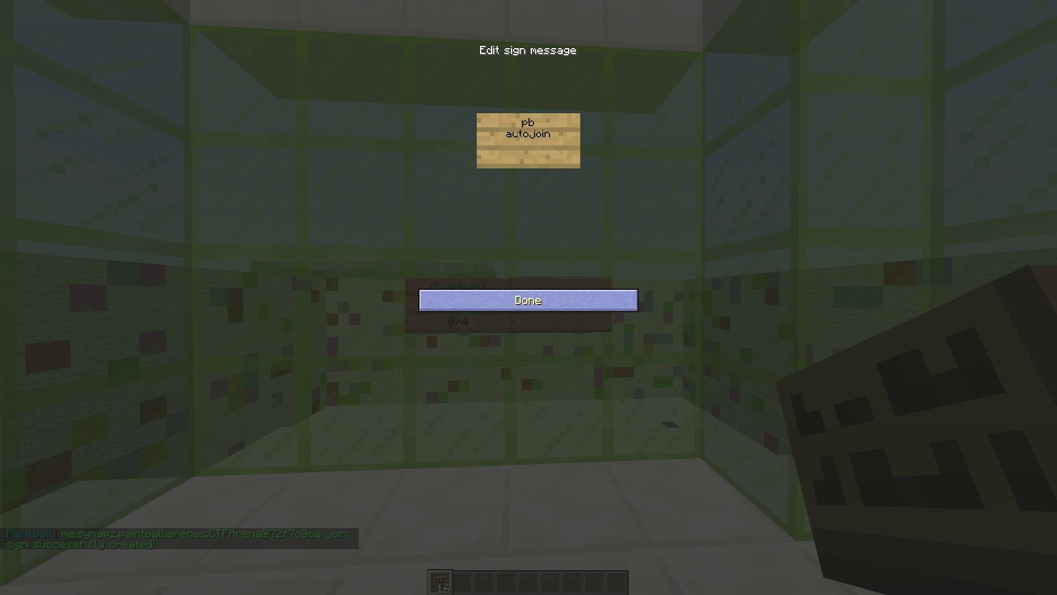
{"action": "left_click", "coordinate": [528, 300]}
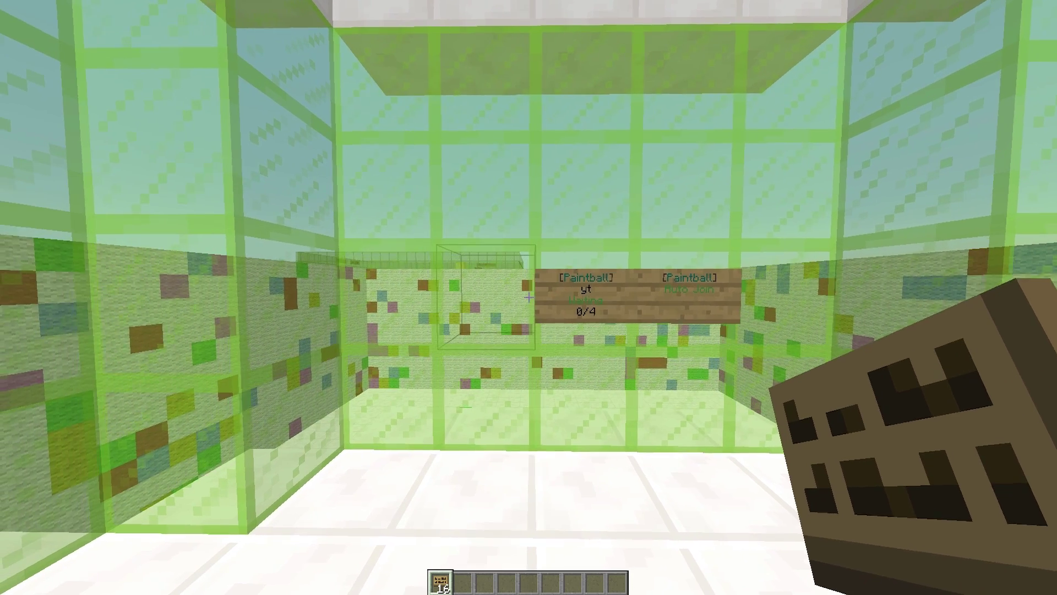
{"action": "right_click", "coordinate": [529, 298]}
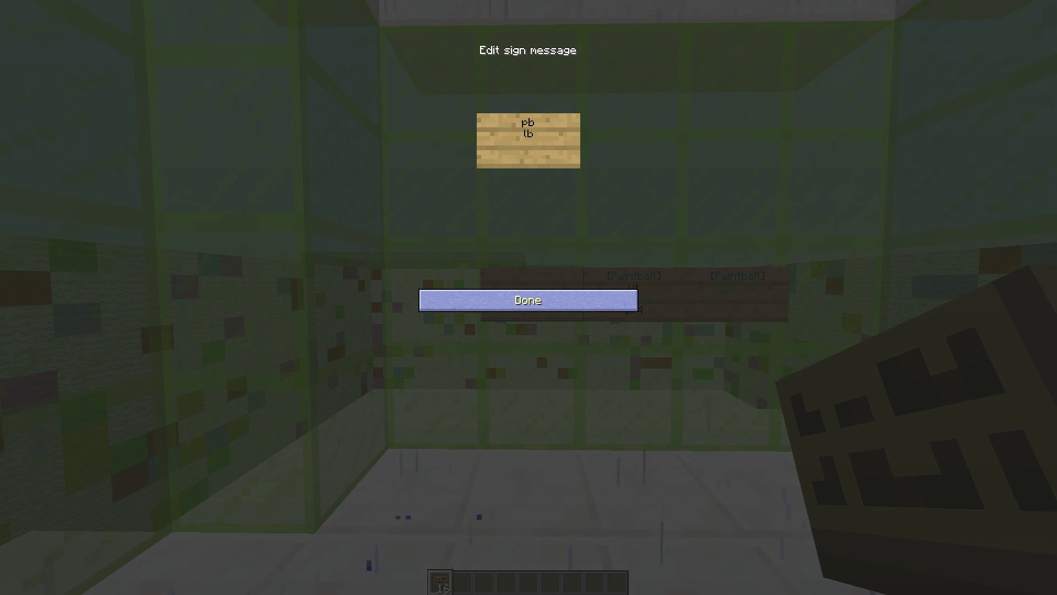
Finish the kills leaderboard sign with '> kills <' on its third line
{"action": "key", "text": "Return"}
{"action": "type", "text": "> kills <"}
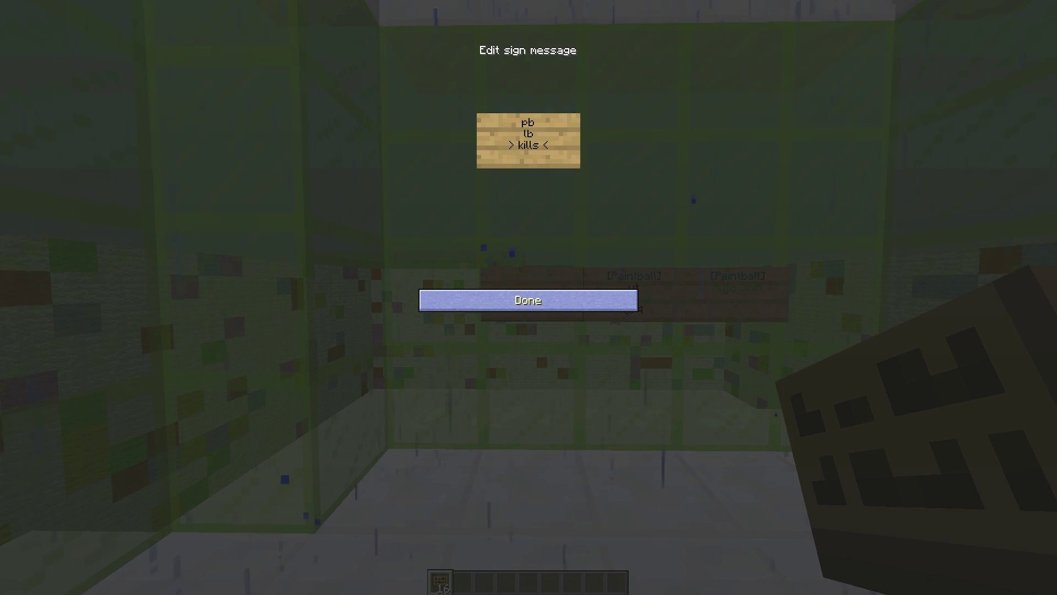
{"action": "key", "text": "Escape"}
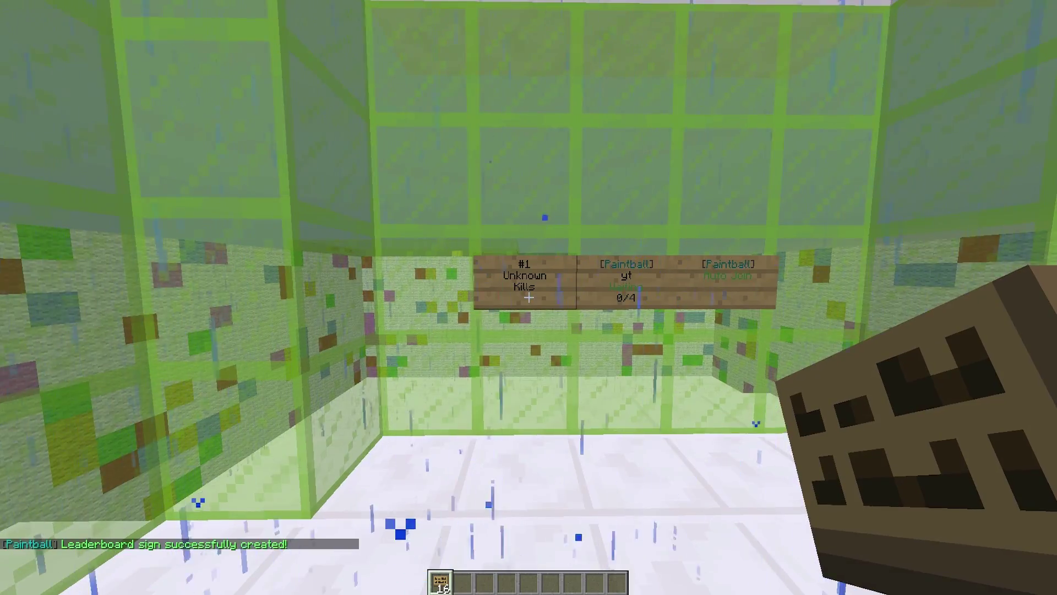
Place the wins leaderboard sign above the kills sign
{"action": "key", "text": "w"}
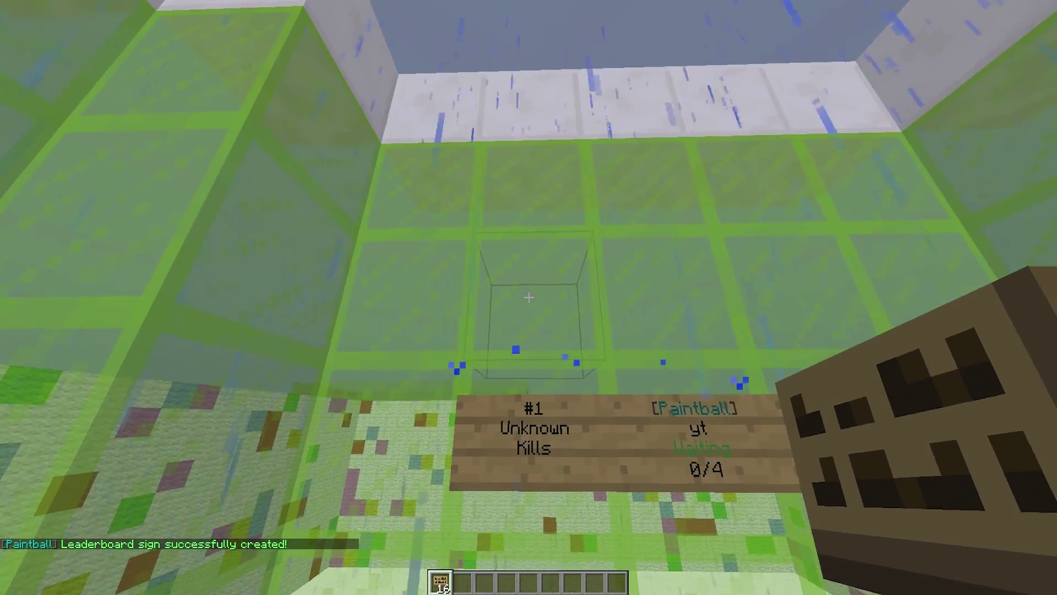
{"action": "right_click", "coordinate": [528, 297]}
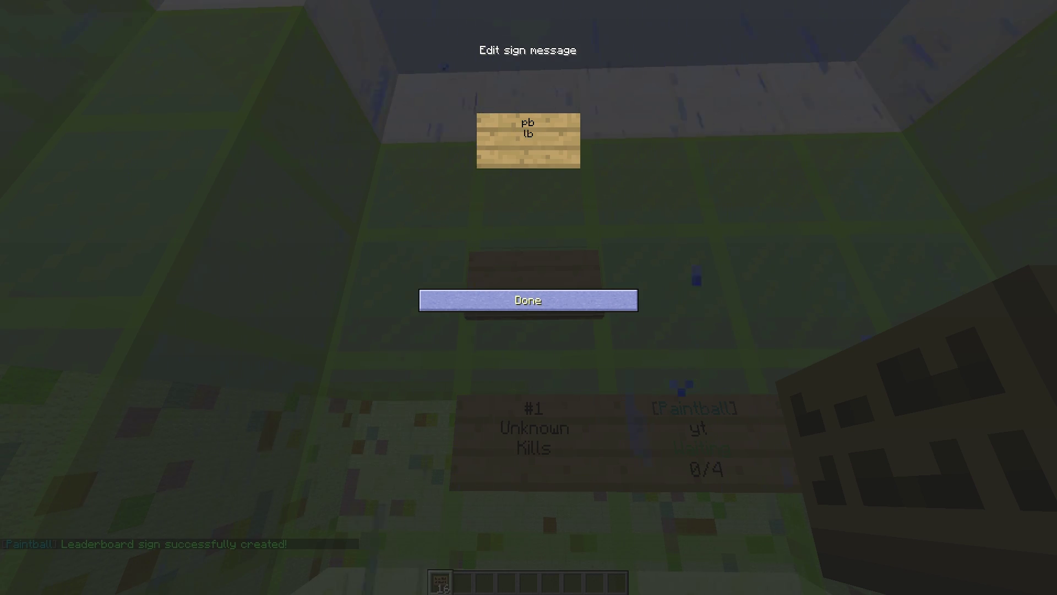
{"action": "left_click", "coordinate": [529, 300]}
Step back to face the sign wall and clear the leftover signs from the hotbar
{"action": "key", "text": "s"}
{"action": "scroll", "coordinate": [528, 297], "scroll_direction": "down", "scroll_amount": 2}
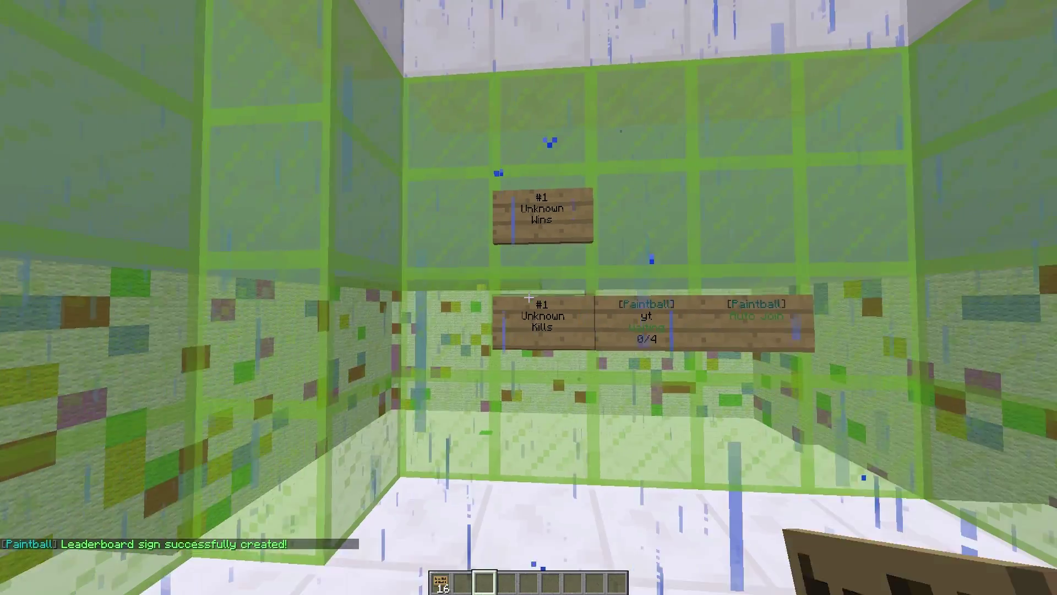
{"action": "key", "text": "w"}
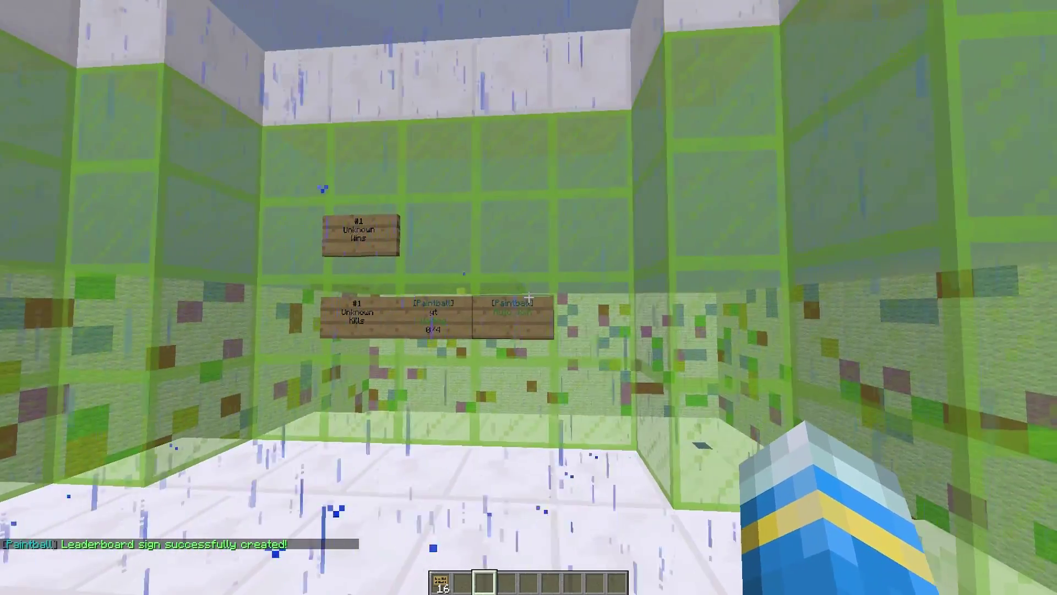
{"action": "key", "text": "a"}
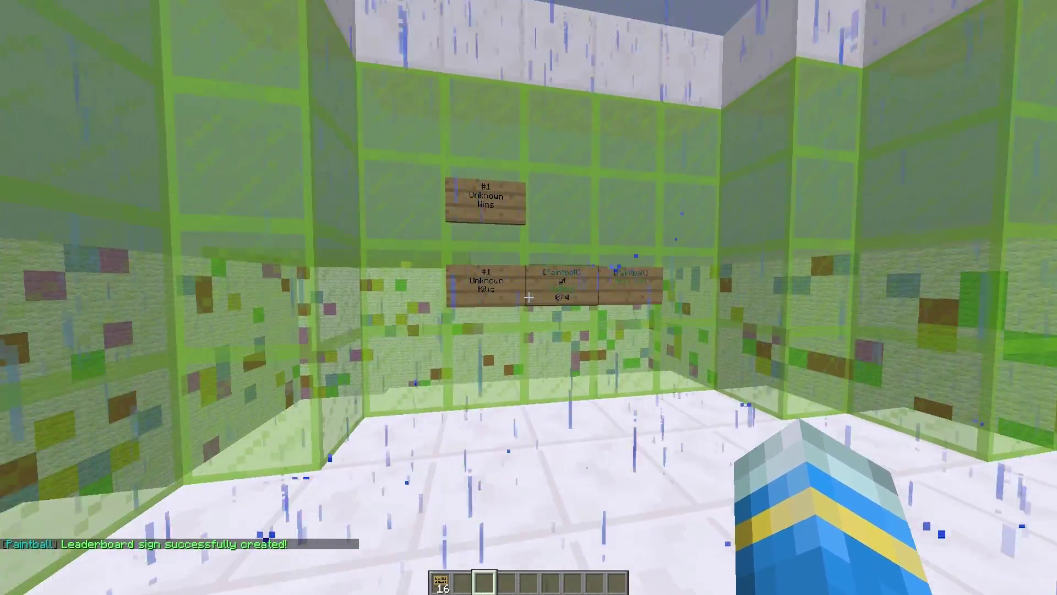
{"action": "key", "text": "e"}
{"action": "left_click", "coordinate": [439, 356], "text": "shift"}
{"action": "key", "text": "e"}
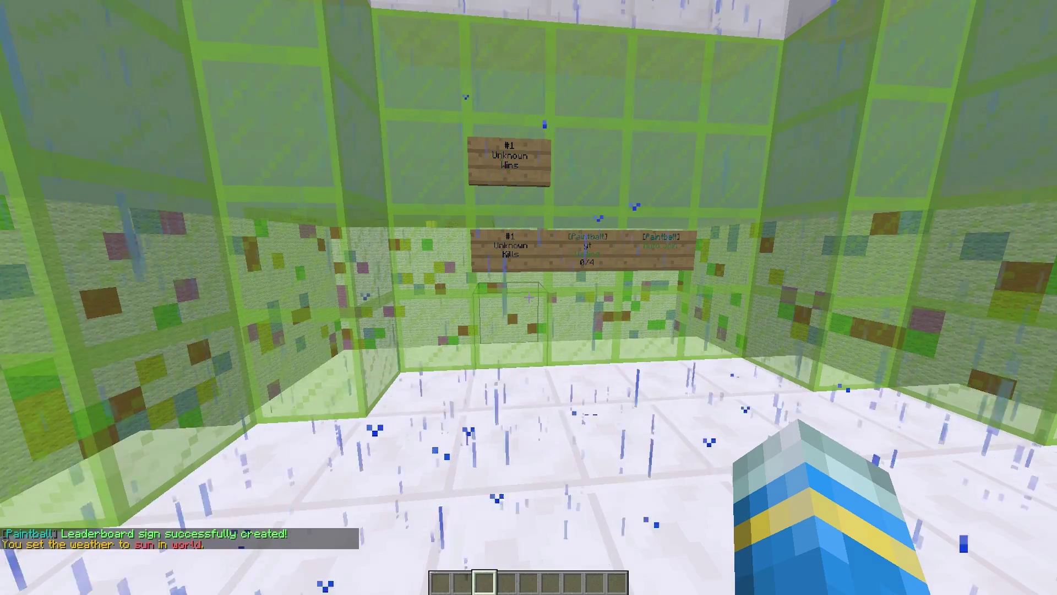
Use the join sign to enter arena yt
{"action": "key", "text": "s"}
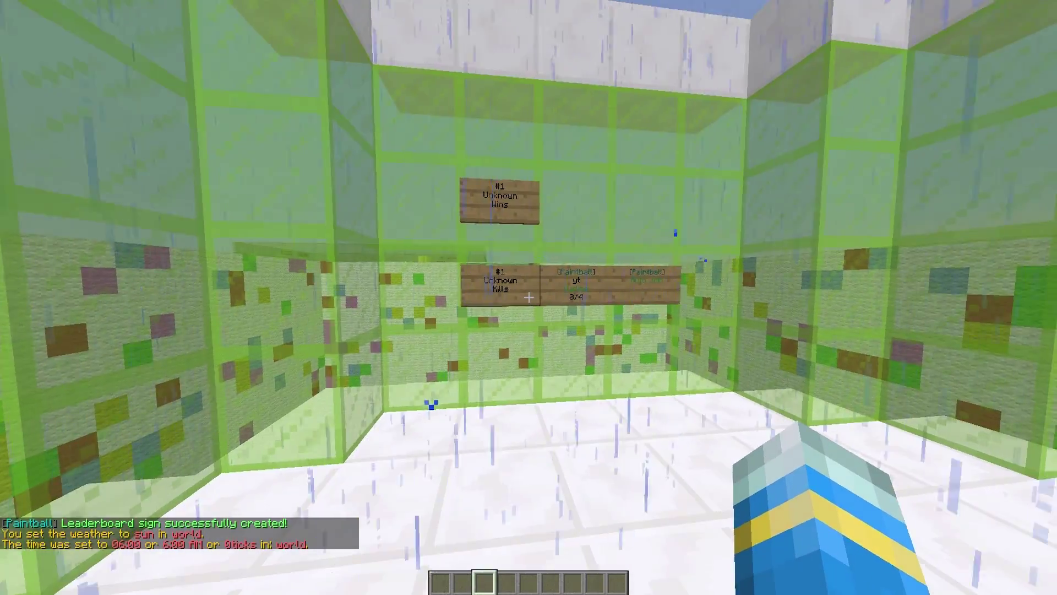
{"action": "key", "text": "w"}
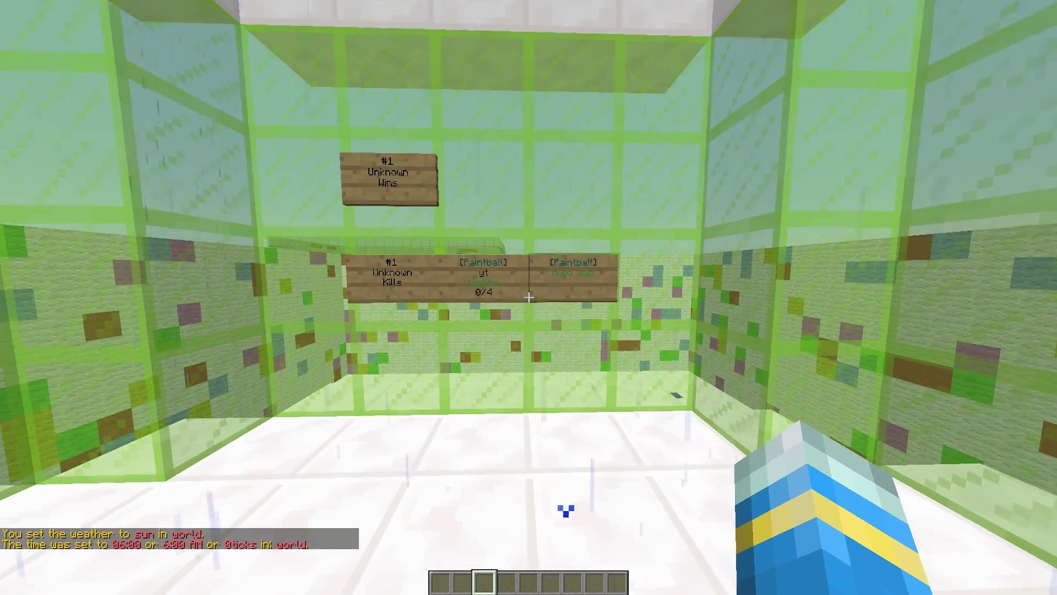
{"action": "right_click", "coordinate": [529, 297]}
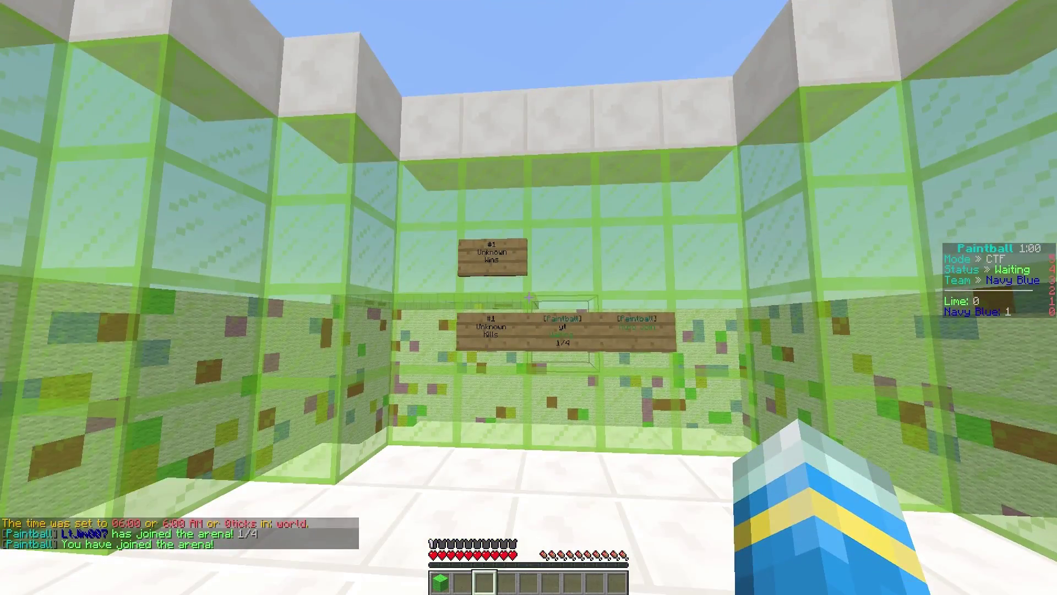
Use the team-switch wool to switch to Lime, then back to Navy Blue after the cooldown
{"action": "key", "text": "w"}
{"action": "key", "text": "t"}
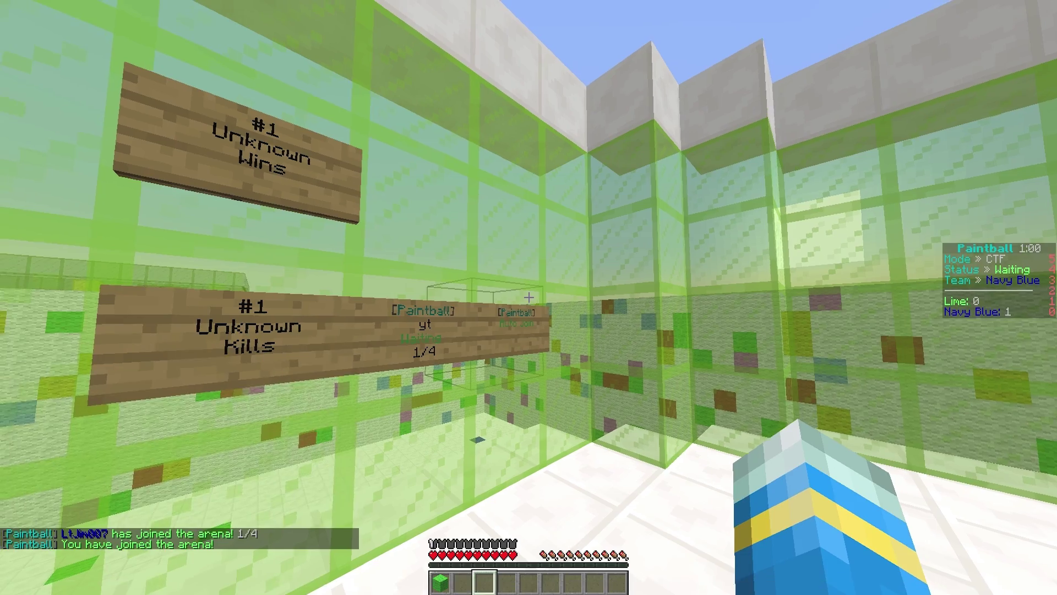
{"action": "key", "text": "1"}
{"action": "right_click", "coordinate": [528, 297]}
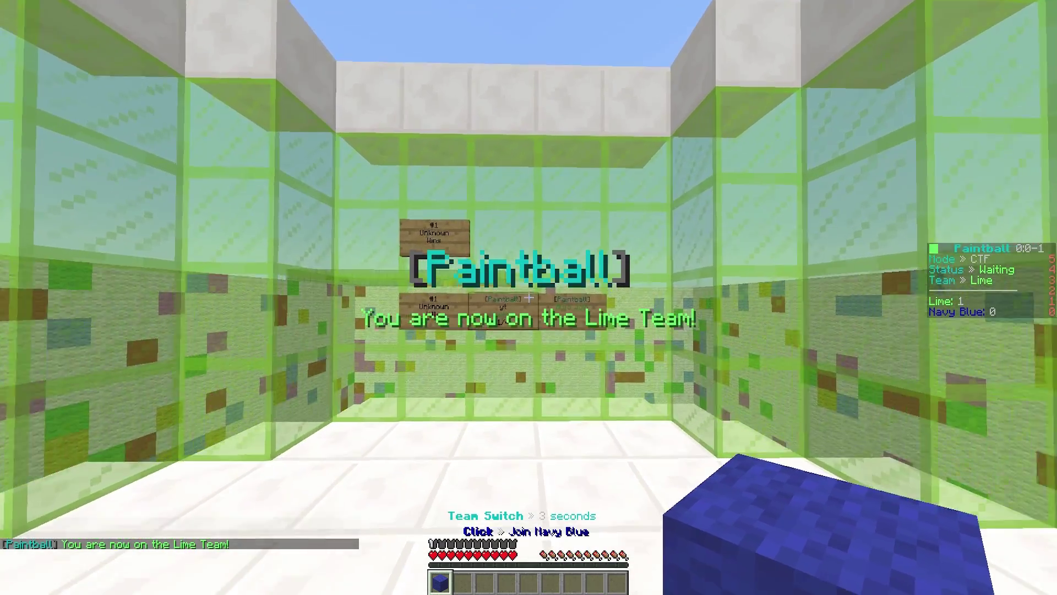
{"action": "right_click", "coordinate": [528, 297]}
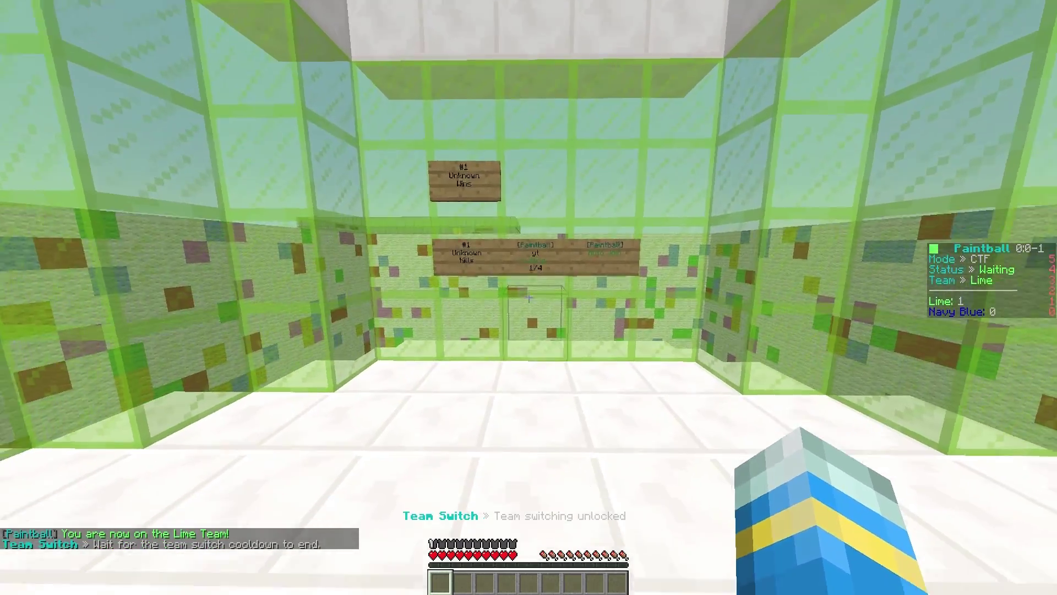
{"action": "right_click", "coordinate": [529, 298]}
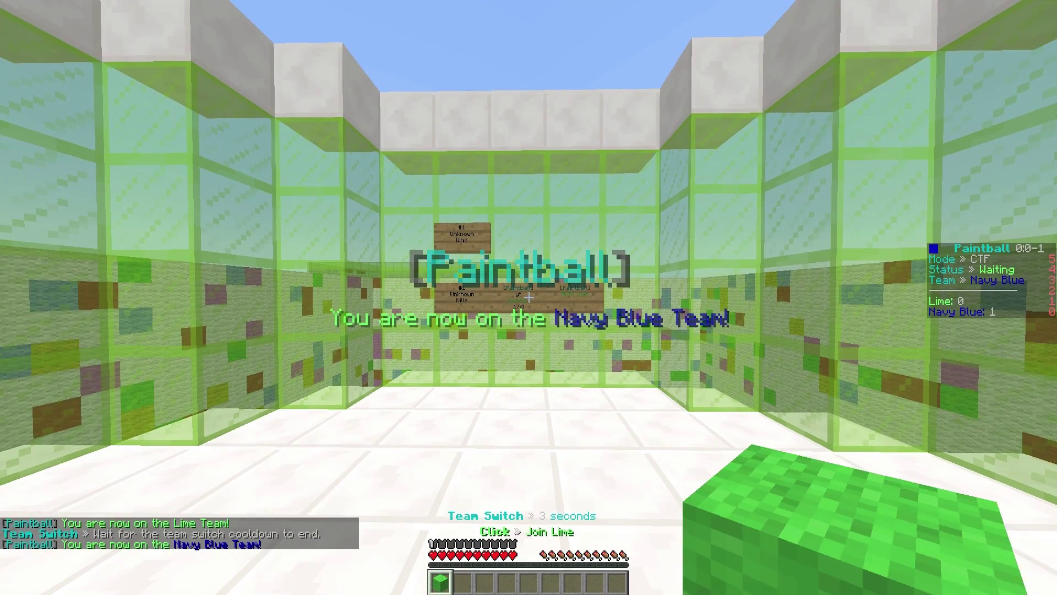
{"action": "key", "text": "w"}
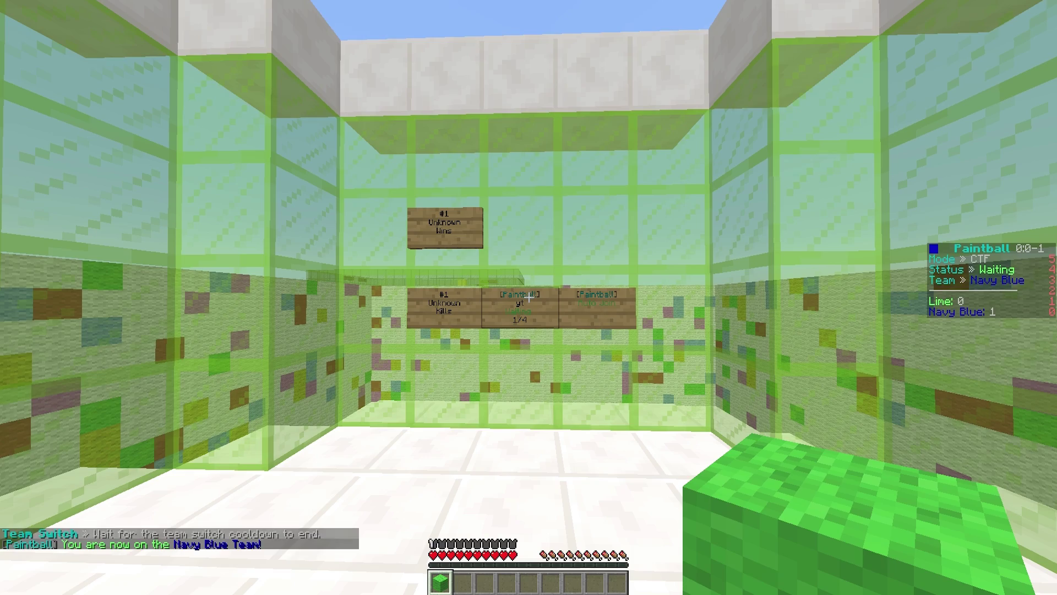
Walk to the centre glass wall and fire two paintballs at the far wall
{"action": "key", "text": "w"}
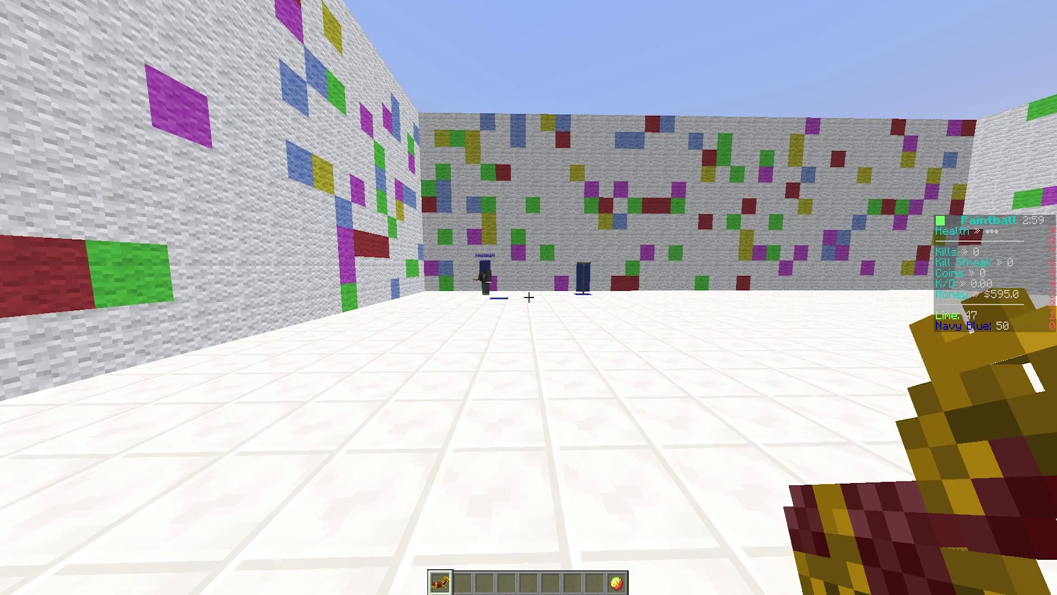
{"action": "key", "text": "e"}
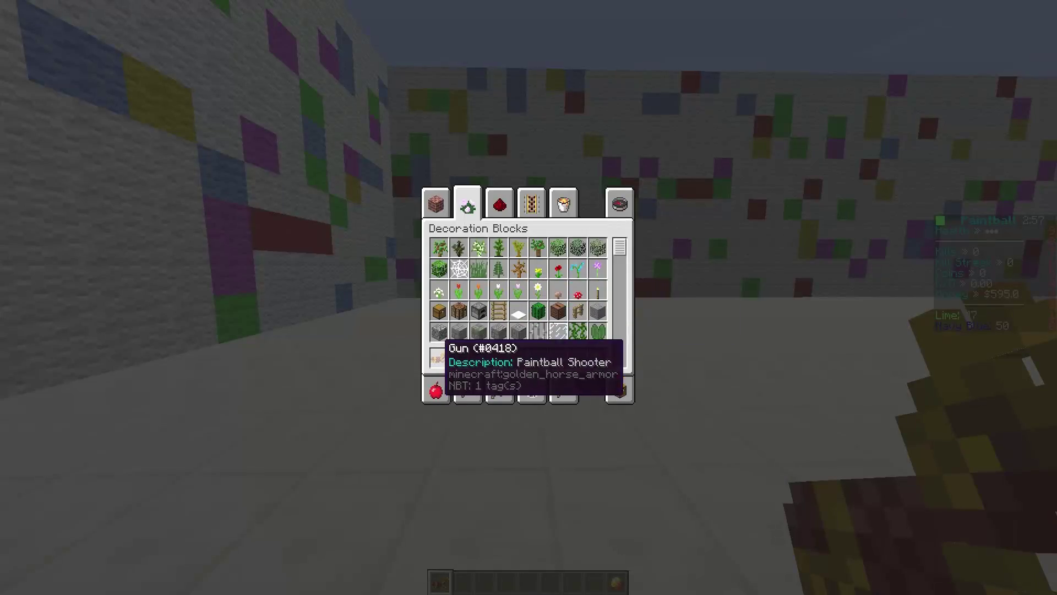
{"action": "key", "text": "e"}
{"action": "right_click", "coordinate": [529, 297]}
{"action": "right_click", "coordinate": [529, 297]}
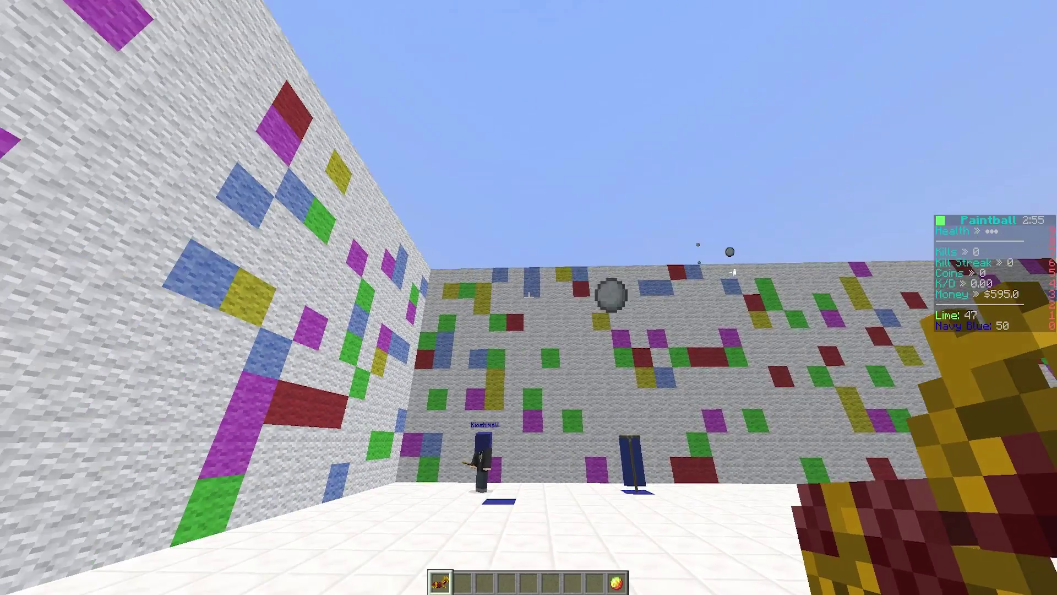
Hold the Coin Shop item from slot 9 and open the shop
{"action": "scroll", "coordinate": [529, 297], "scroll_direction": "down", "scroll_amount": 5}
{"action": "key", "text": "9"}
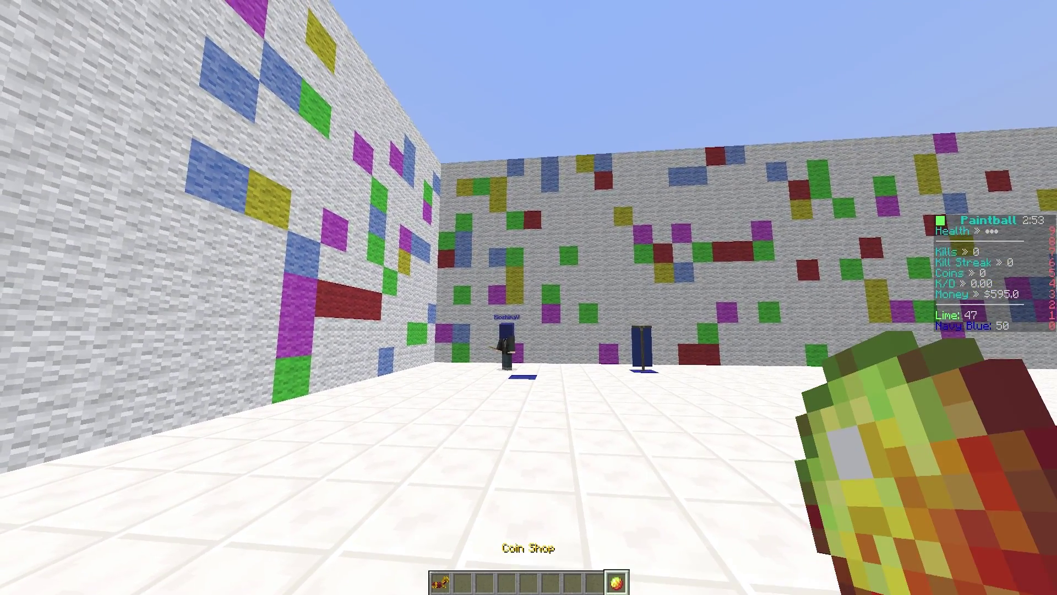
{"action": "right_click", "coordinate": [529, 298]}
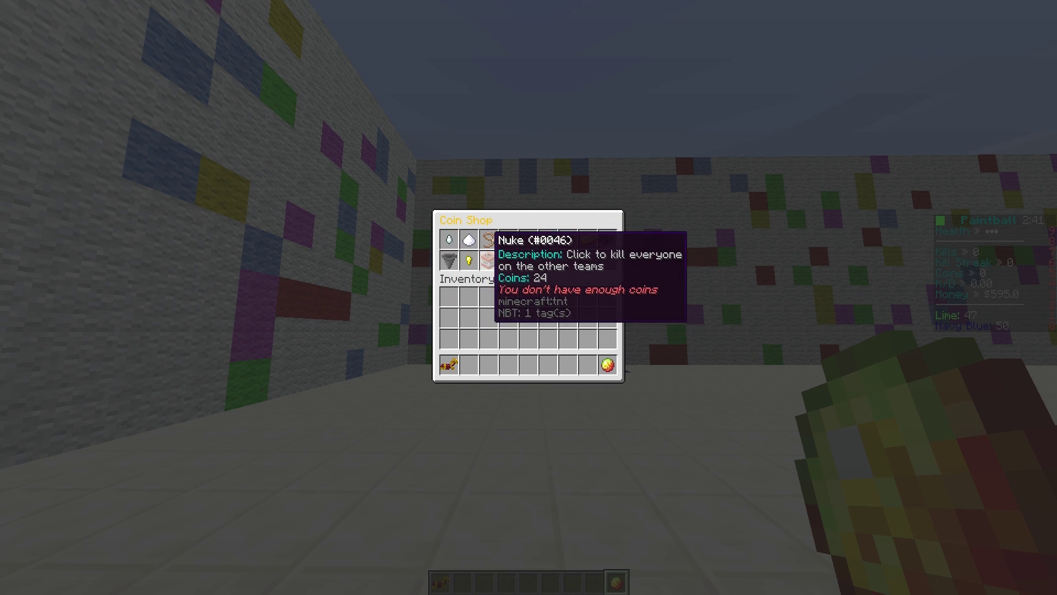
Attempt to buy the Nuke, then steal Navy Blue's flag and score it at the Lime base
{"action": "left_click", "coordinate": [494, 253]}
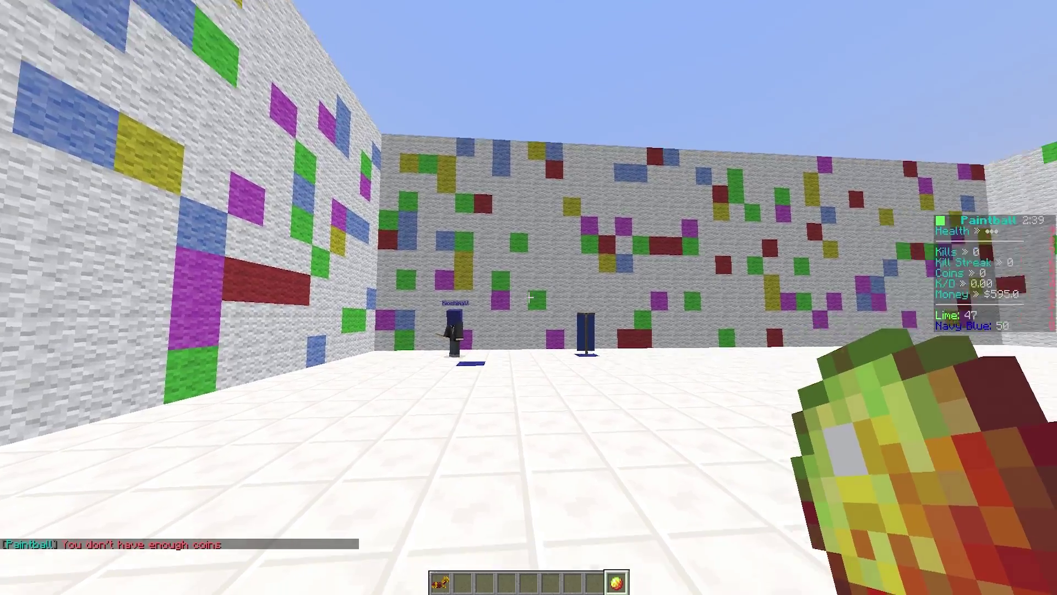
{"action": "key", "text": "2"}
{"action": "key", "text": "w"}
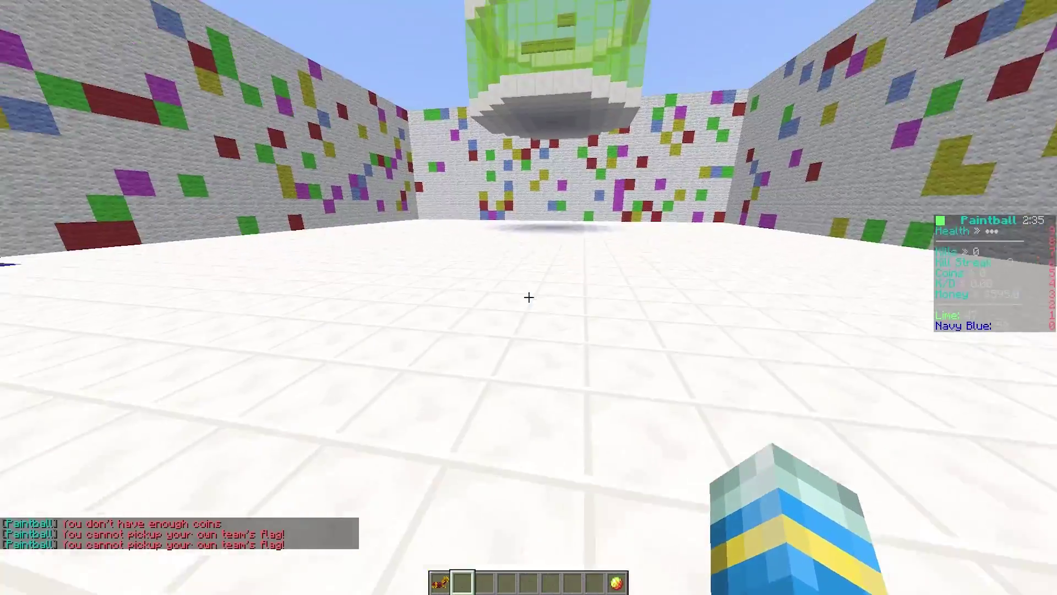
{"action": "key", "text": "w"}
{"action": "key", "text": "w"}
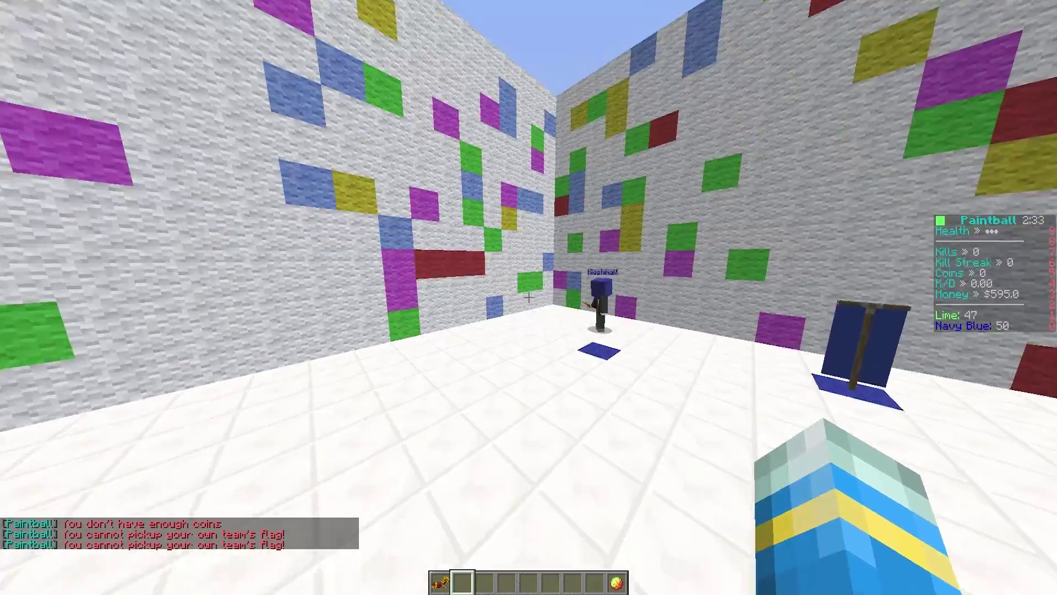
{"action": "key", "text": "w"}
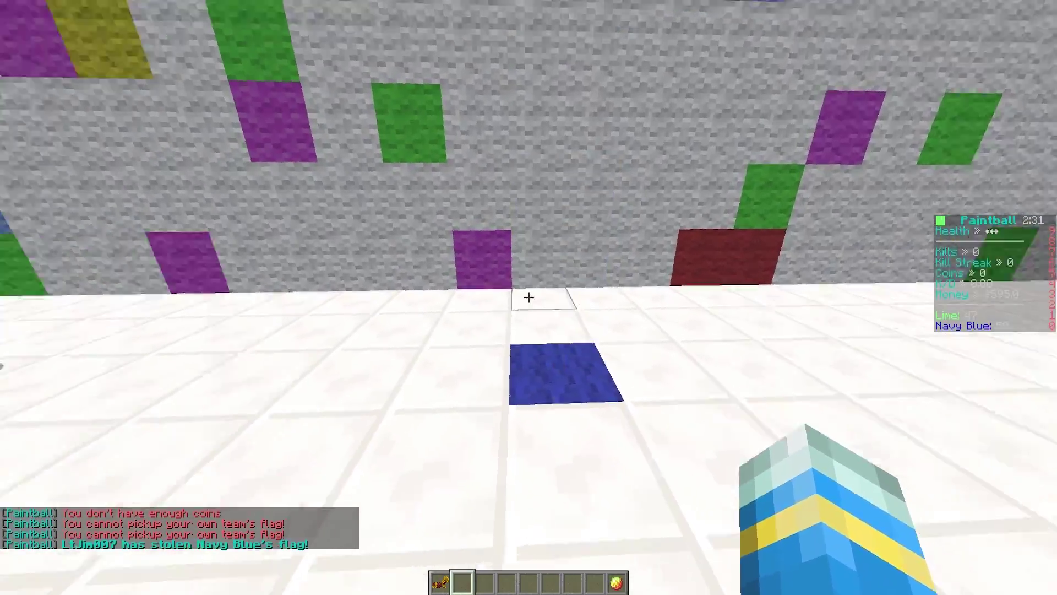
{"action": "key", "text": "w"}
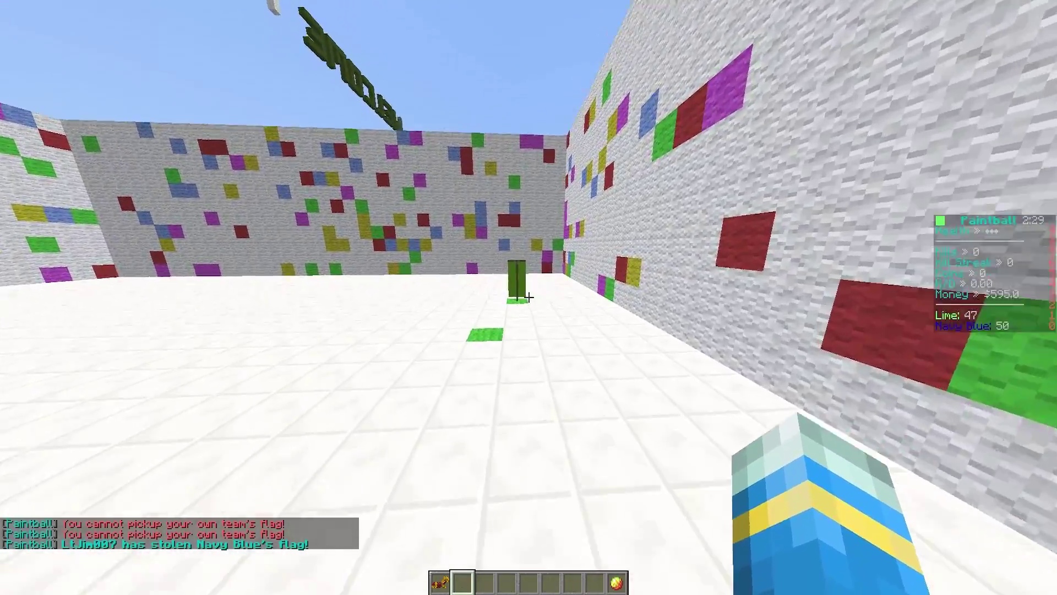
{"action": "key", "text": "w"}
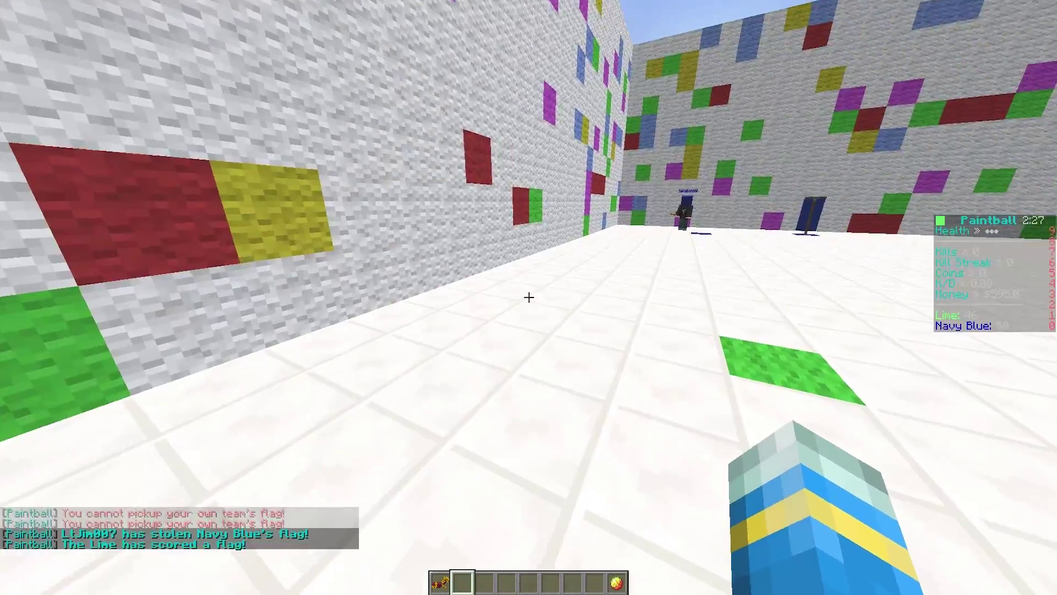
{"action": "key", "text": "w"}
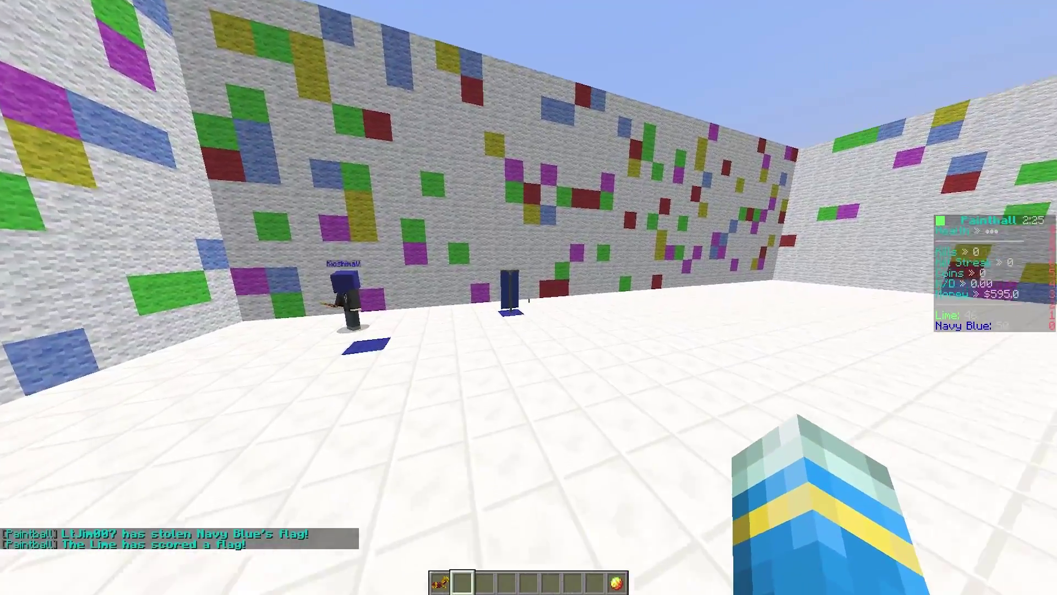
Check the chat, then steal and deliver Navy Blue's flag a second time
{"action": "key", "text": "t"}
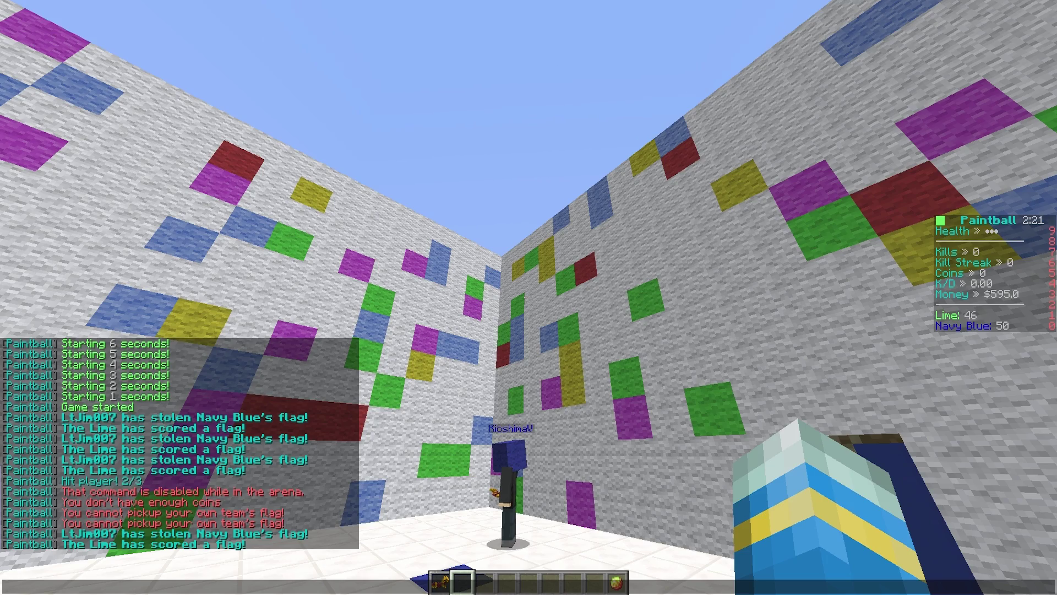
{"action": "key", "text": "Escape"}
{"action": "key", "text": "w"}
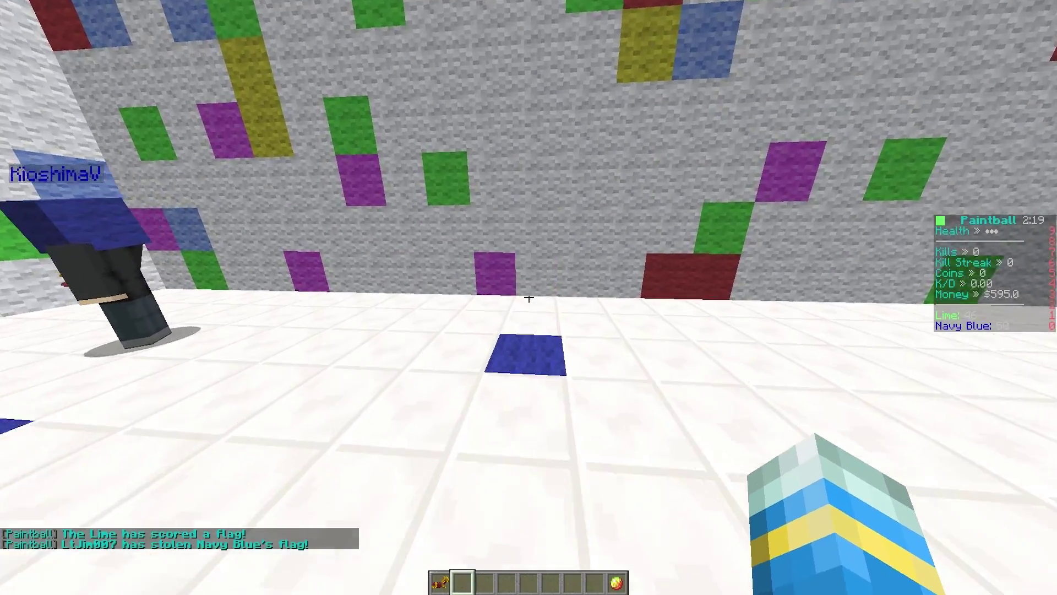
{"action": "key", "text": "w"}
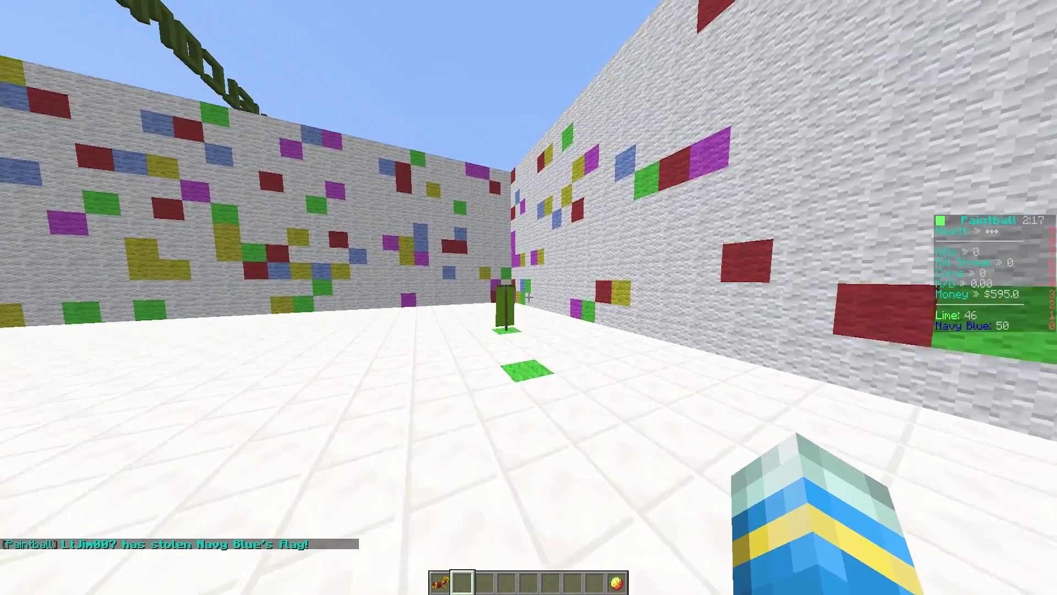
{"action": "key", "text": "w"}
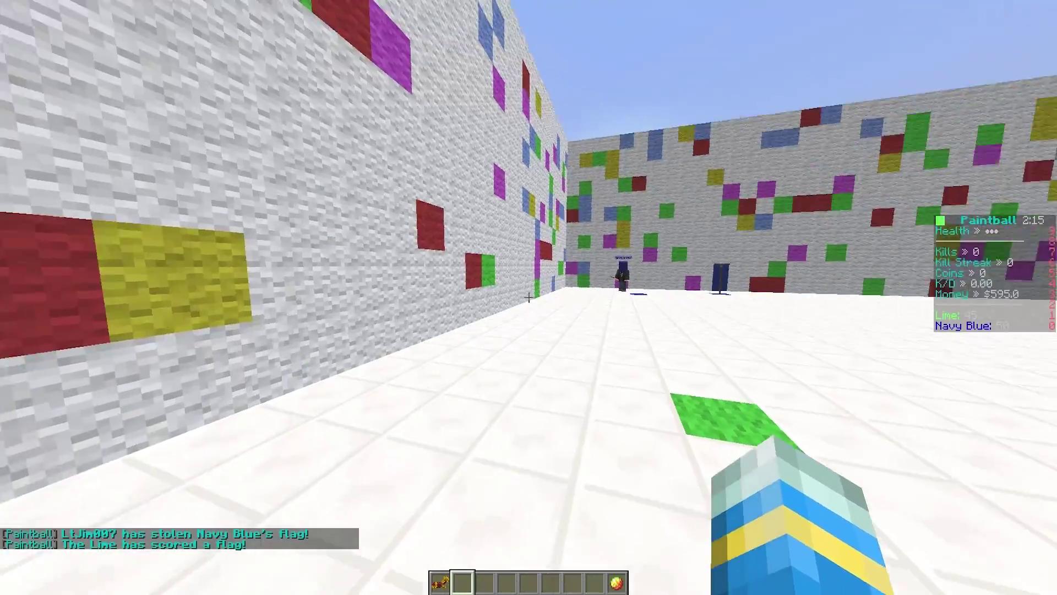
Review the chat history, then open chat to enter a command
{"action": "key", "text": "t"}
{"action": "key", "text": "Escape"}
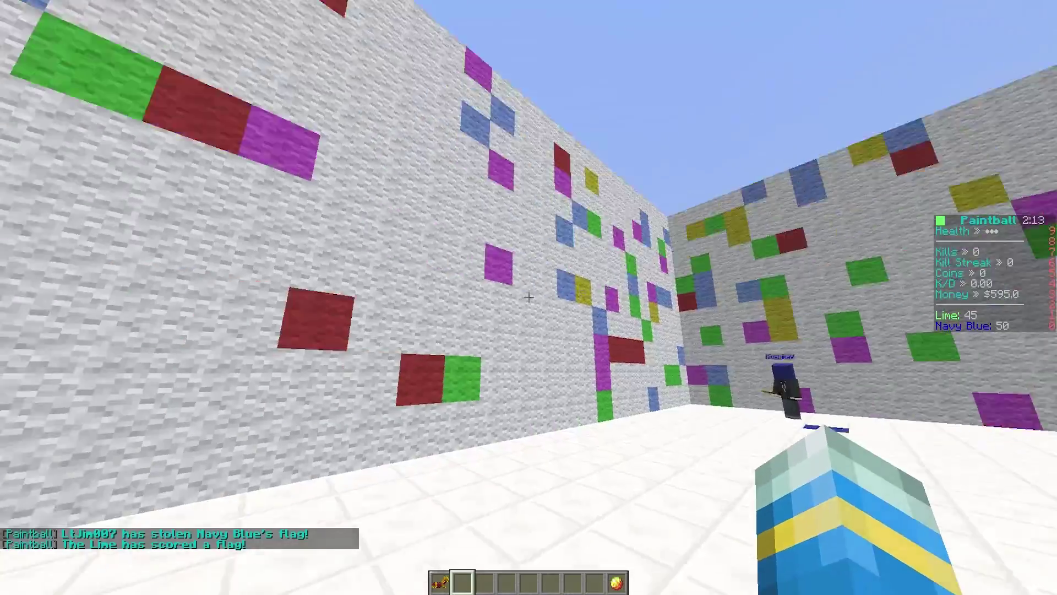
{"action": "key", "text": "t"}
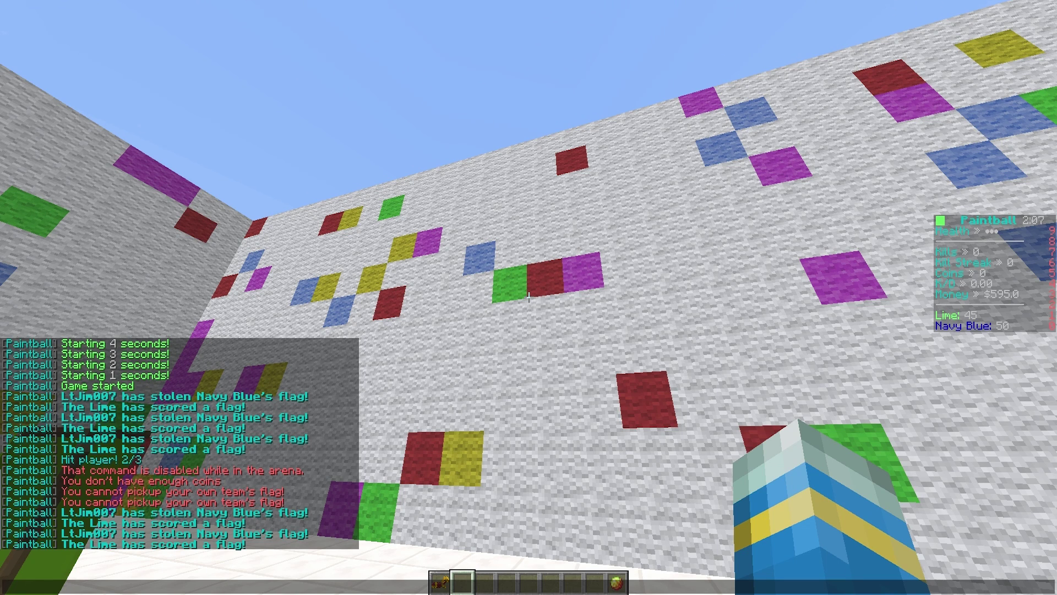
{"action": "key", "text": "Escape"}
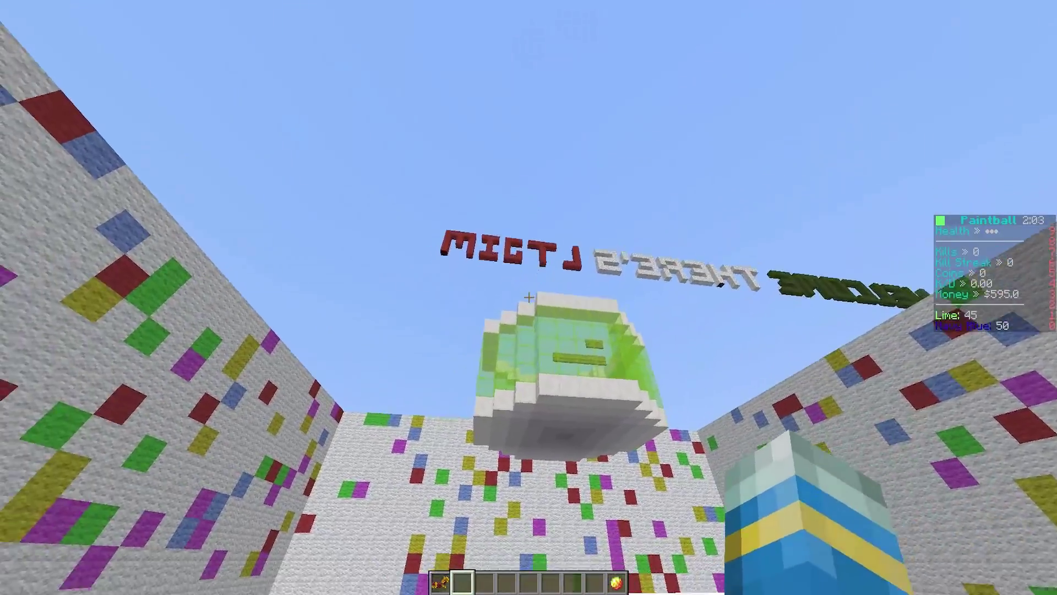
{"action": "key", "text": "t"}
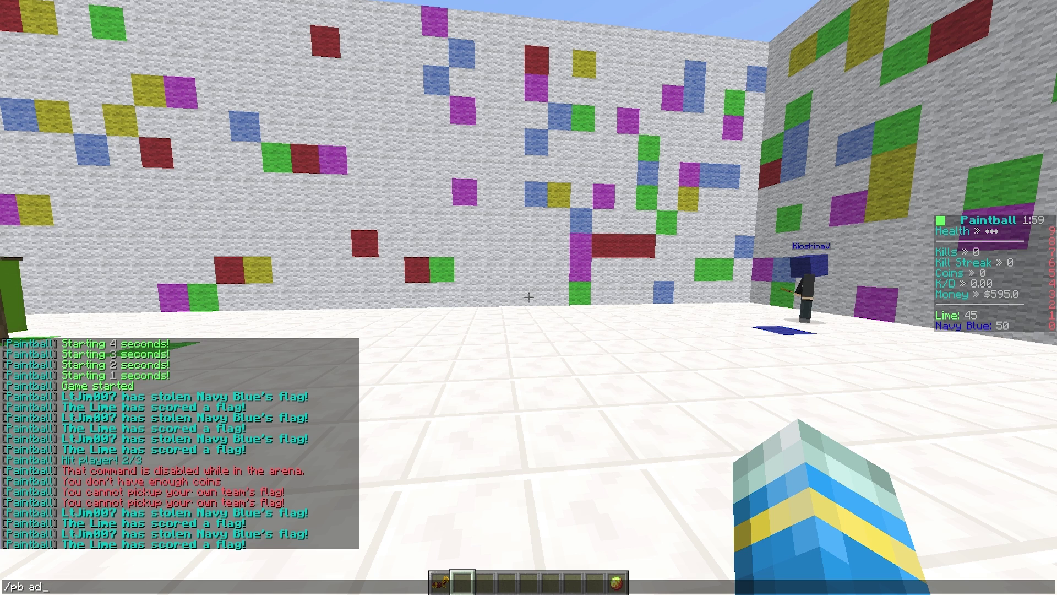
Run /pb admin and create the Top 1 leaderboard hologram at this spot
{"action": "type", "text": "/pb admin"}
{"action": "key", "text": "Return"}
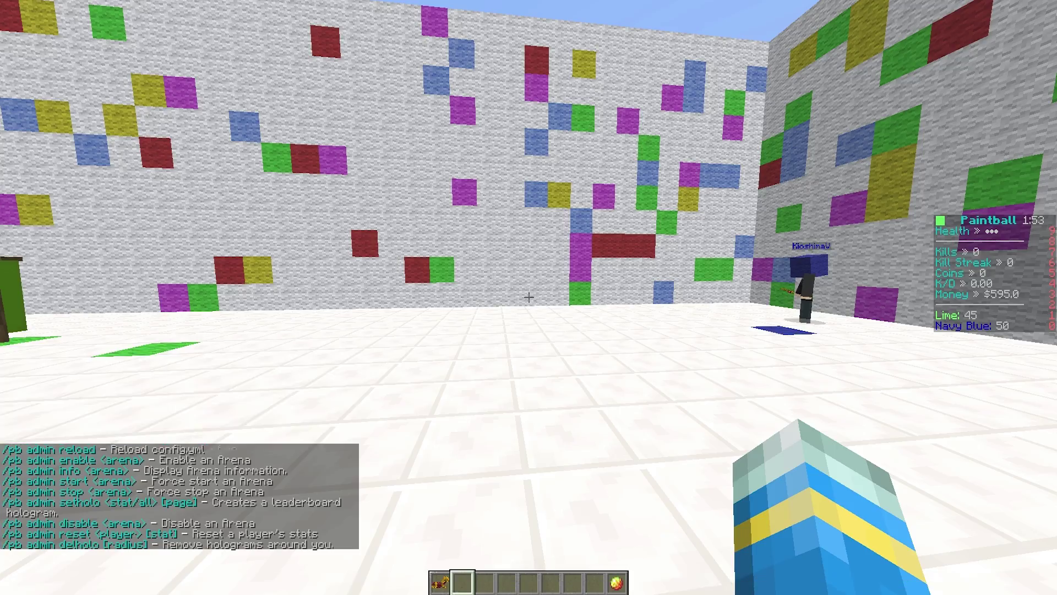
{"action": "key", "text": "s"}
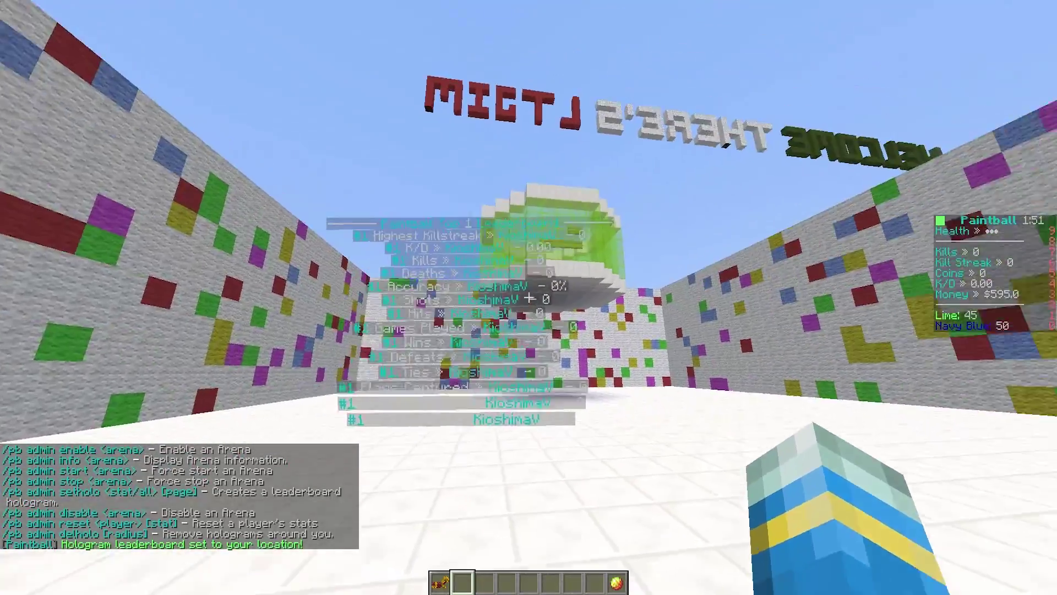
Circle the leaderboard hologram to read it, then remove it with /pb admin delholo 10
{"action": "key", "text": "a"}
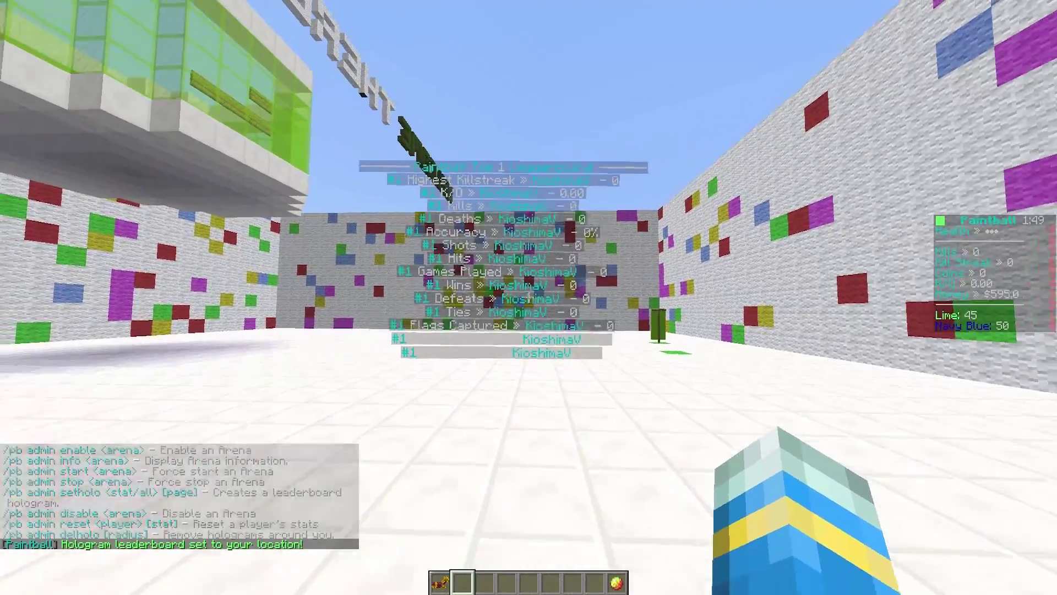
{"action": "key", "text": "w"}
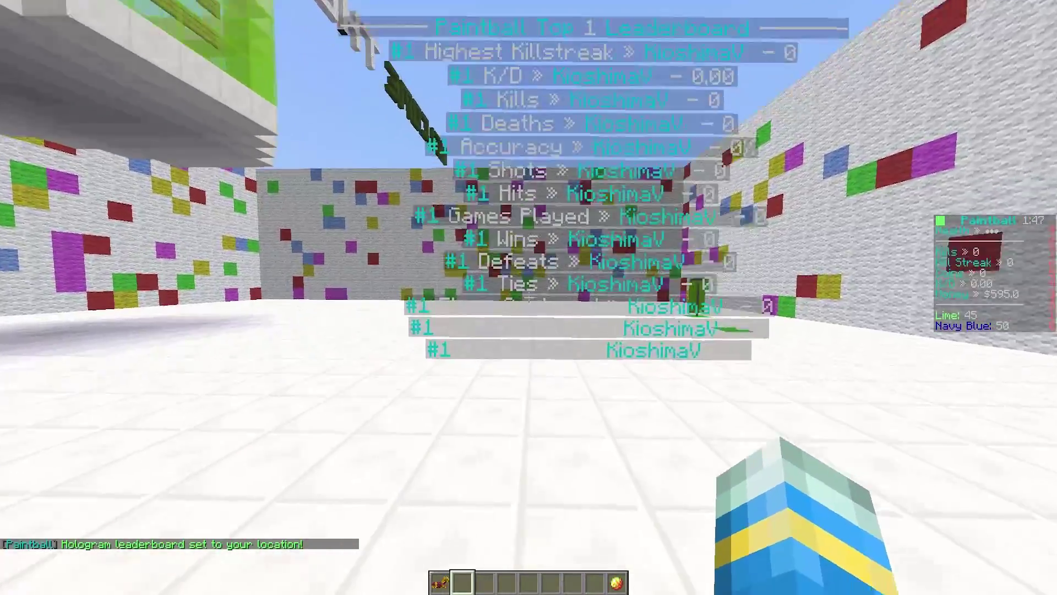
{"action": "key", "text": "w"}
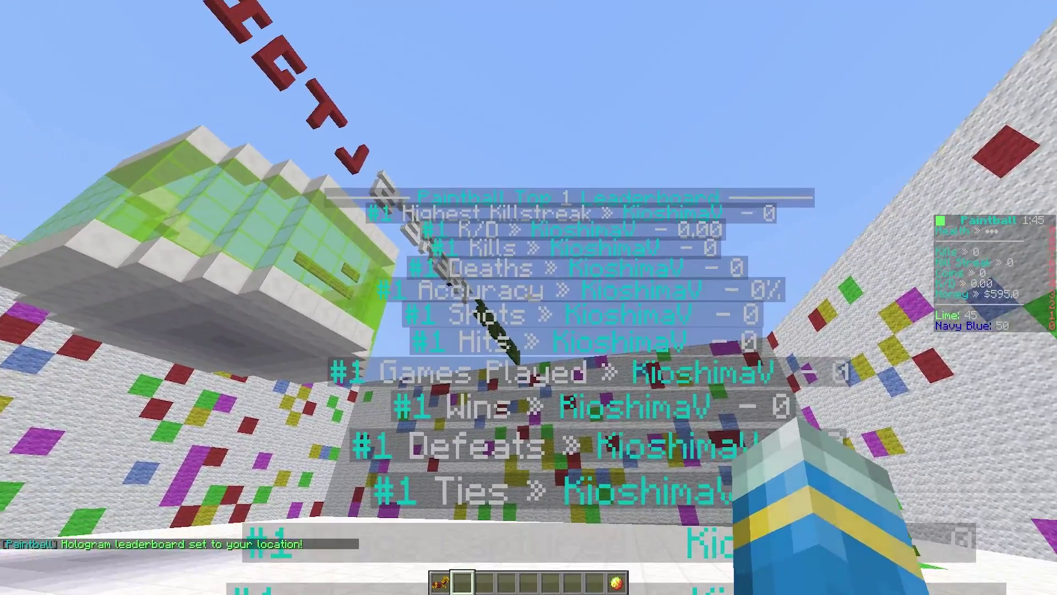
{"action": "key", "text": "a"}
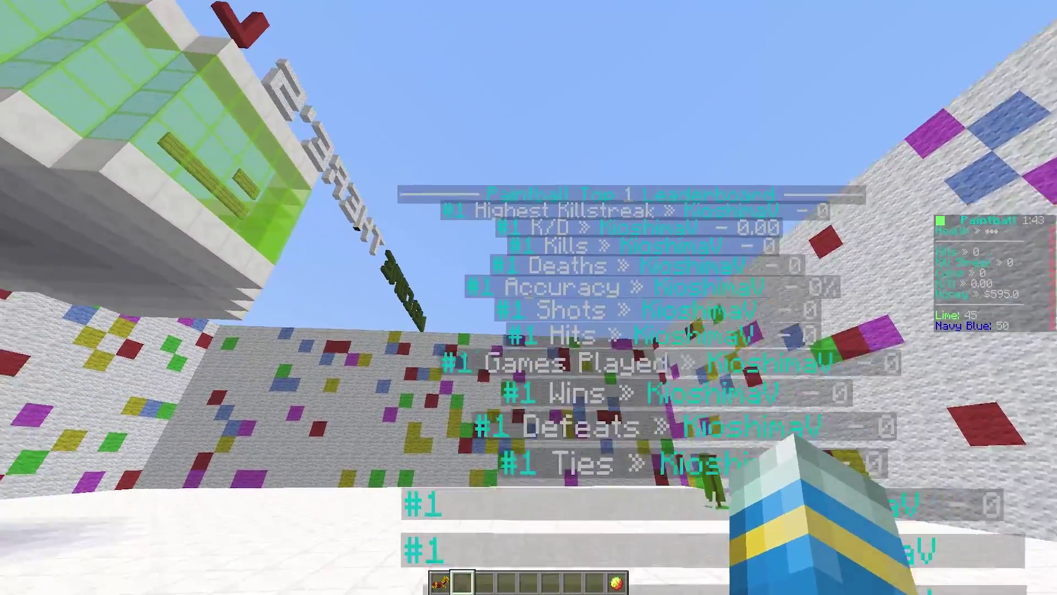
{"action": "key", "text": "d"}
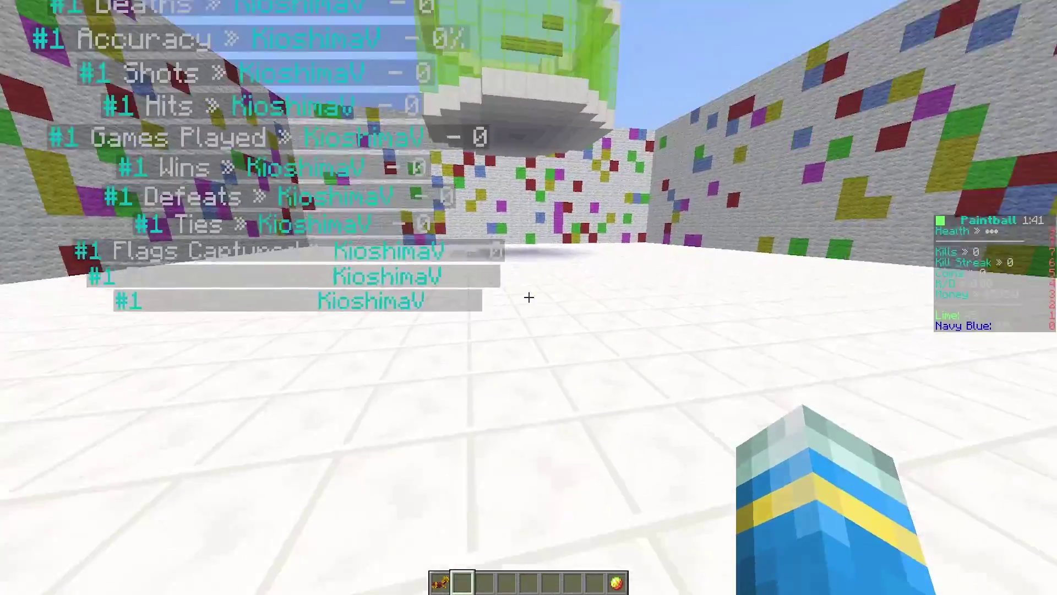
{"action": "key", "text": "a"}
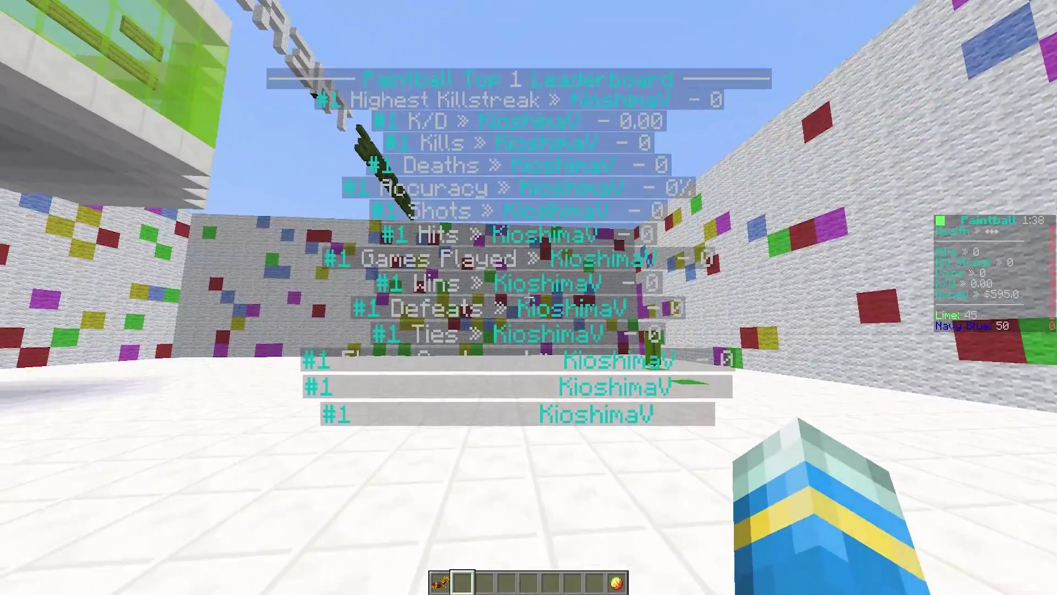
{"action": "key", "text": "t"}
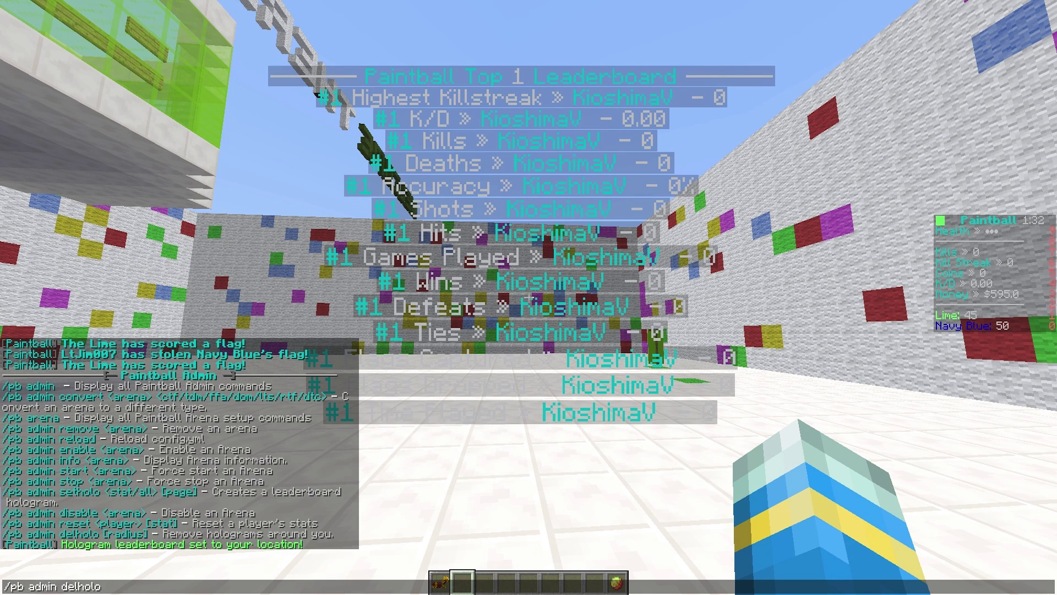
{"action": "key", "text": "Return"}
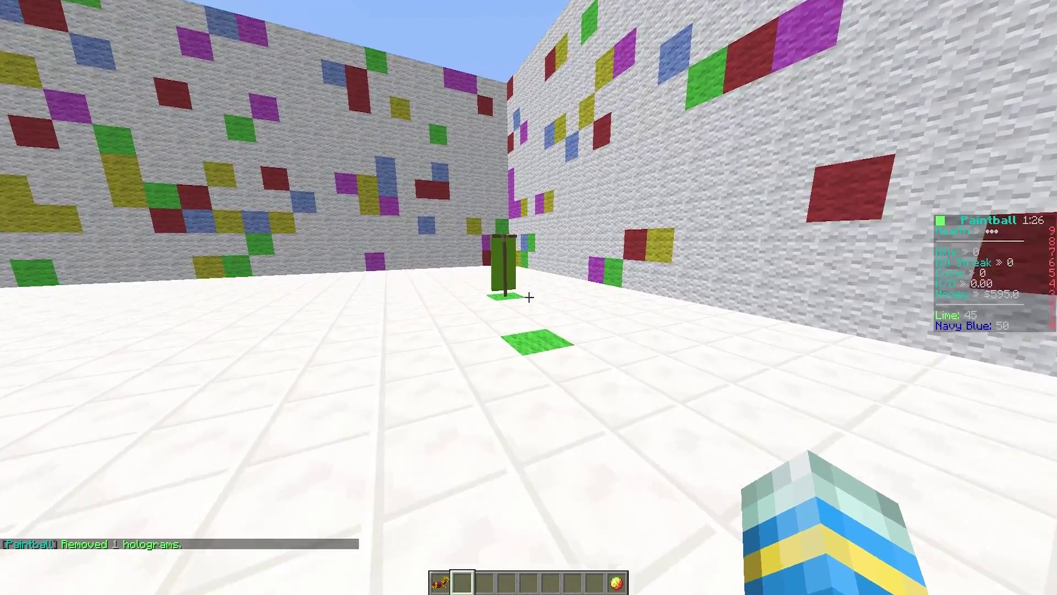
Leave with /pb leave and rejoin arena yt from its lobby sign
{"action": "type", "text": "/pb leav"}
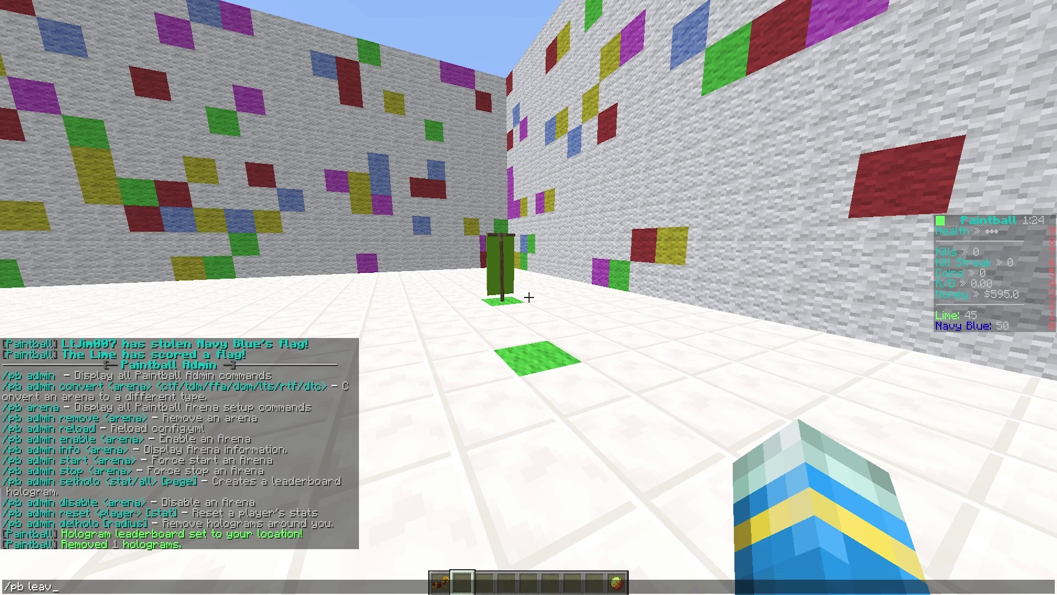
{"action": "type", "text": "e"}
{"action": "key", "text": "Return"}
{"action": "key", "text": "w"}
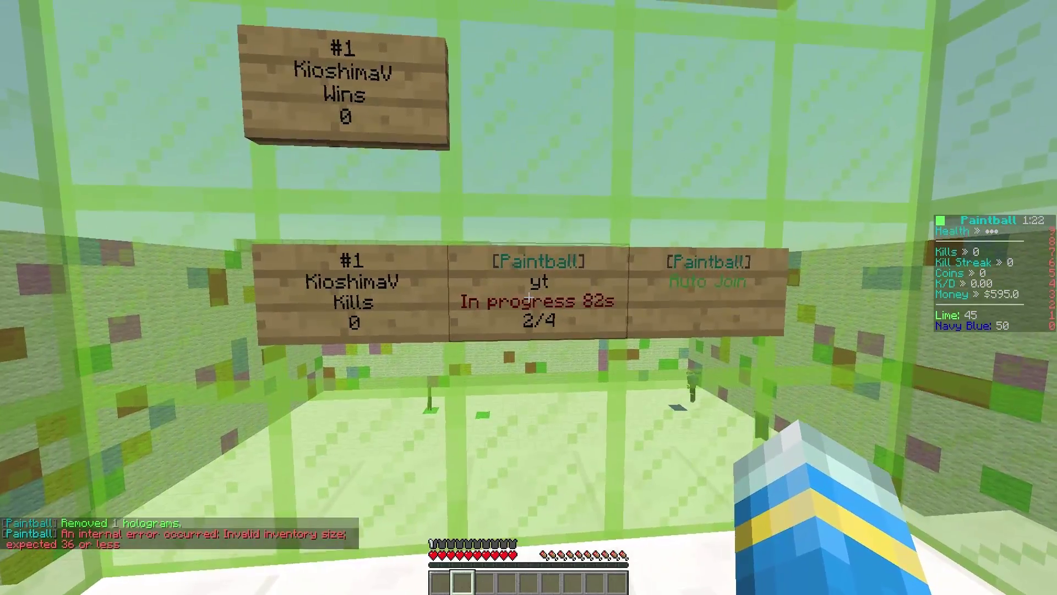
{"action": "key", "text": "s"}
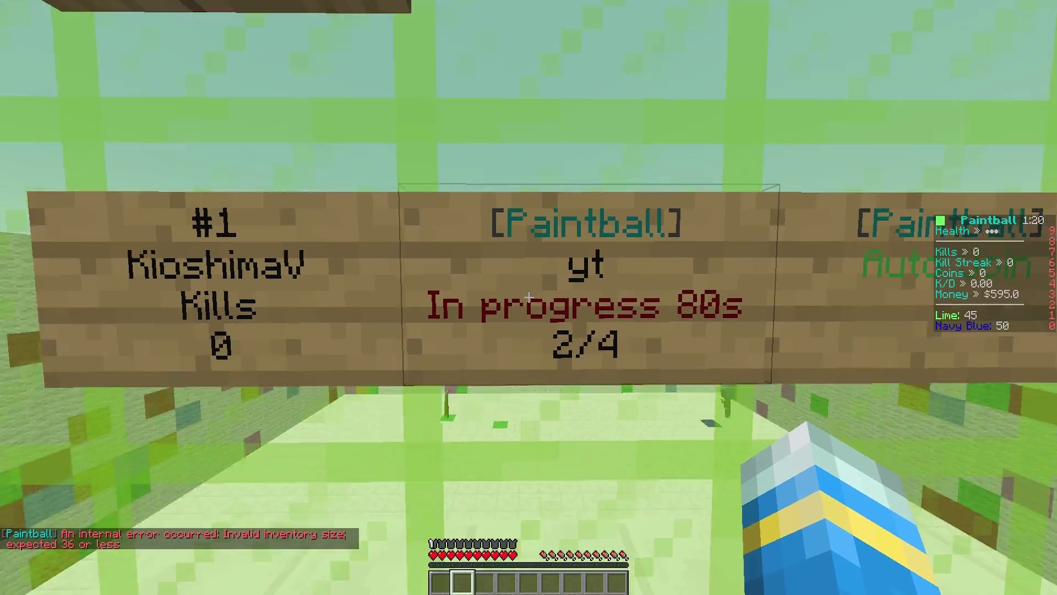
{"action": "key", "text": "s"}
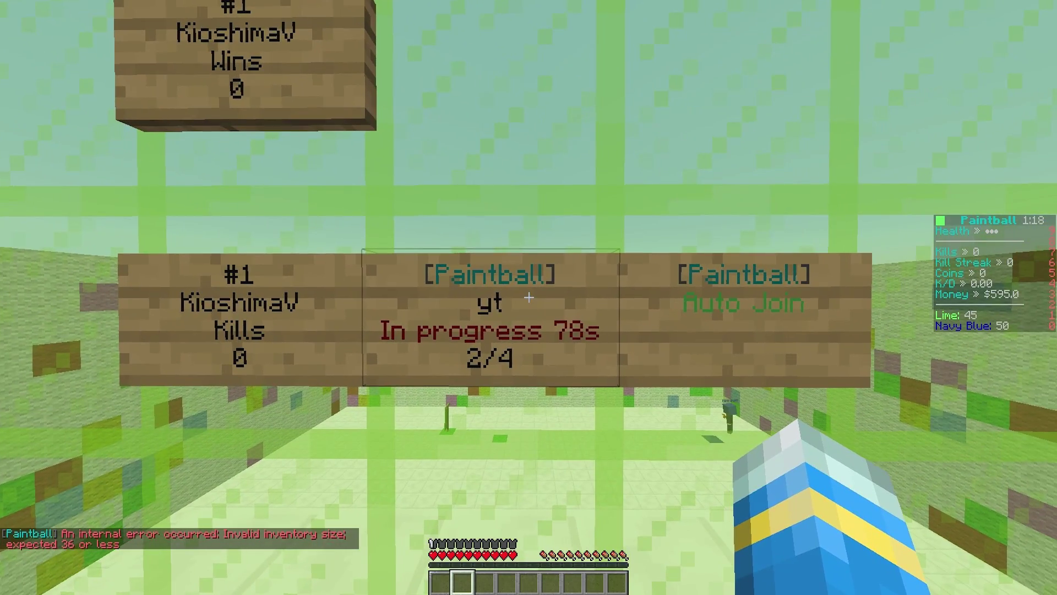
{"action": "right_click", "coordinate": [529, 298]}
Walk around the glass arena to the corner and look across it
{"action": "key", "text": "w"}
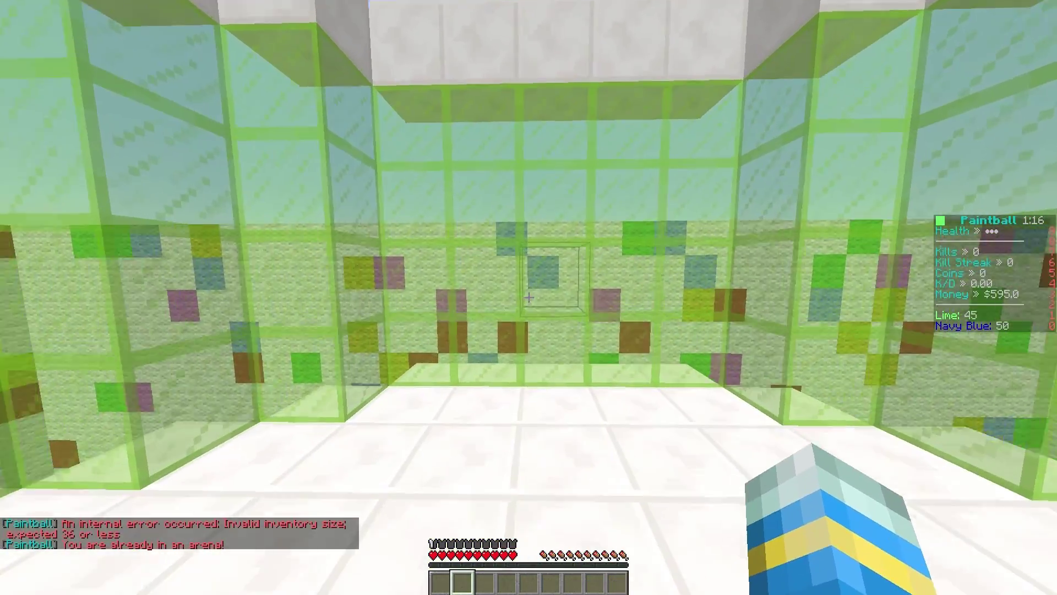
{"action": "scroll", "coordinate": [529, 297], "scroll_direction": "up", "scroll_amount": 1}
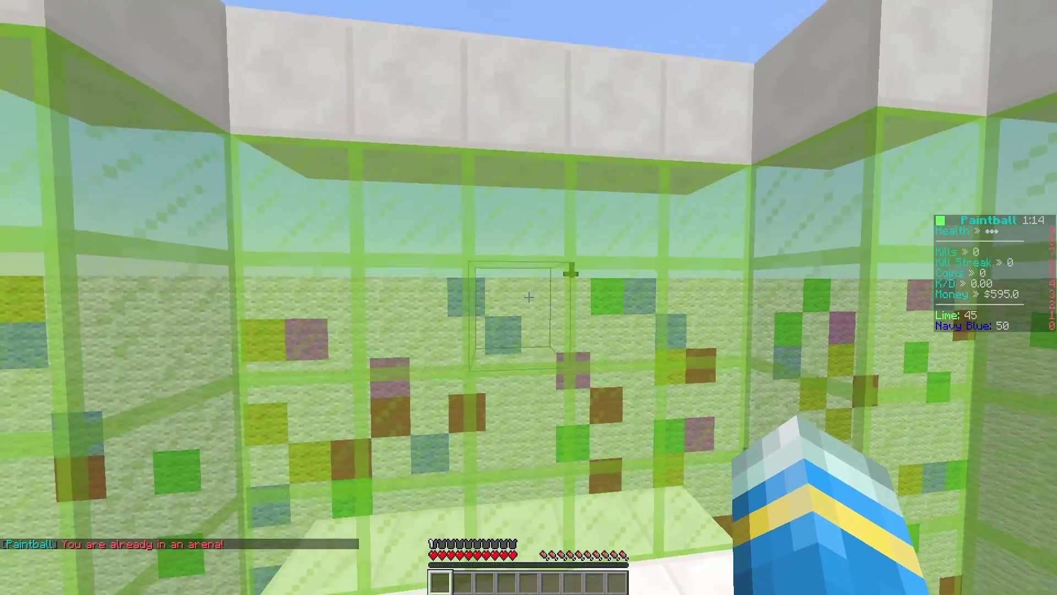
{"action": "type", "text": "/g"}
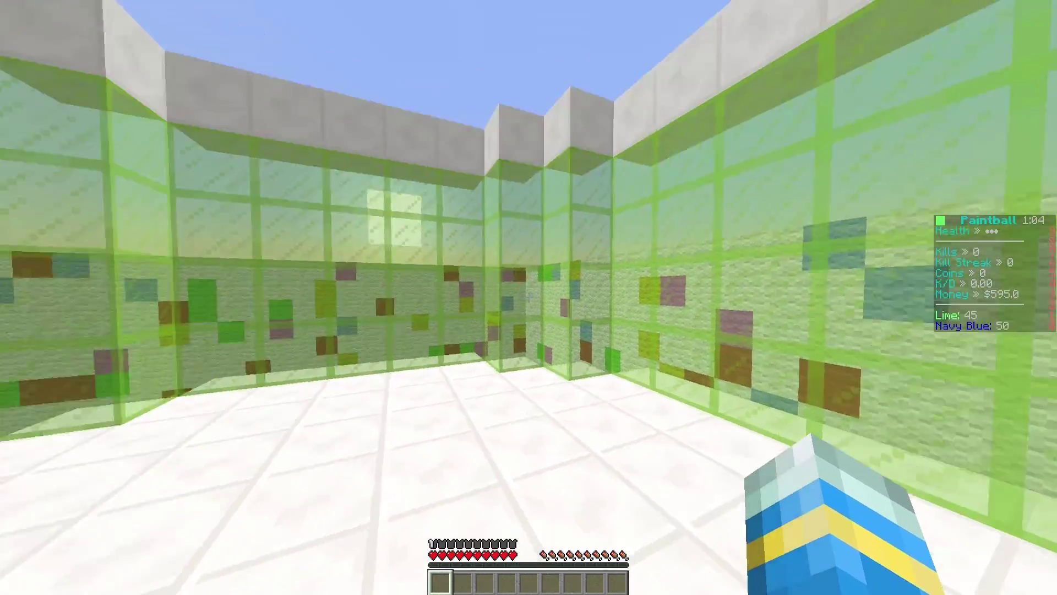
{"action": "key", "text": "w"}
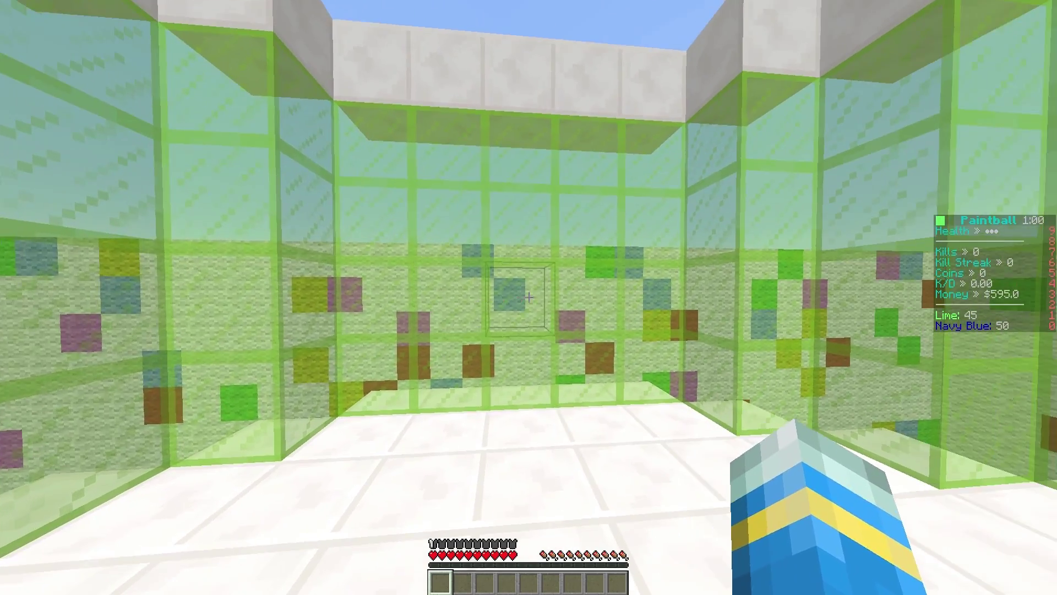
{"action": "key", "text": "w"}
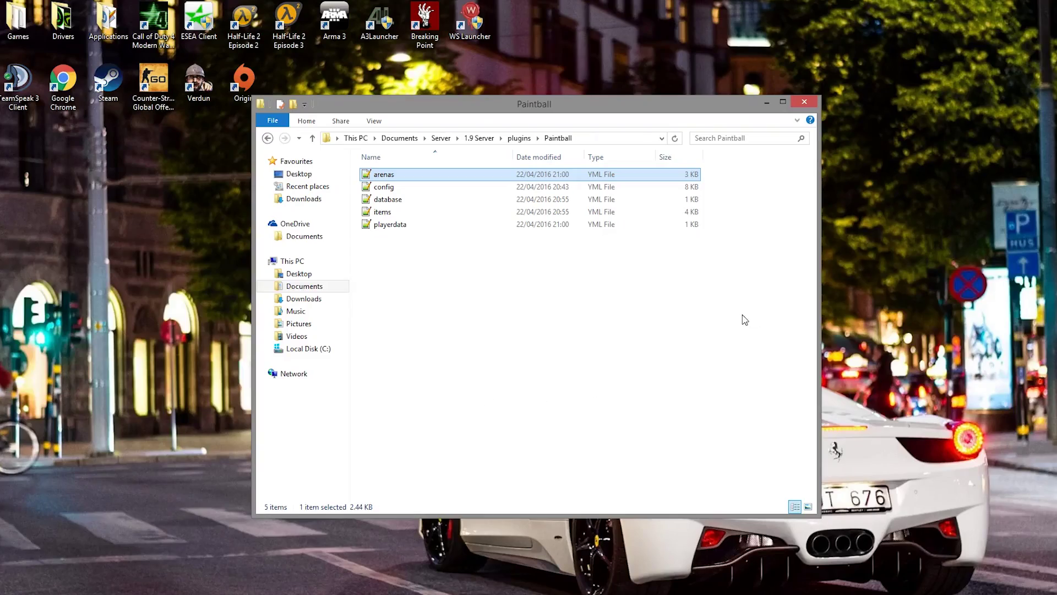
In the Paintball plugin folder, select arenas.yml among the five YML files
{"action": "left_click_drag", "start_coordinate": [743, 318], "coordinate": [356, 137]}
{"action": "left_click", "coordinate": [641, 302]}
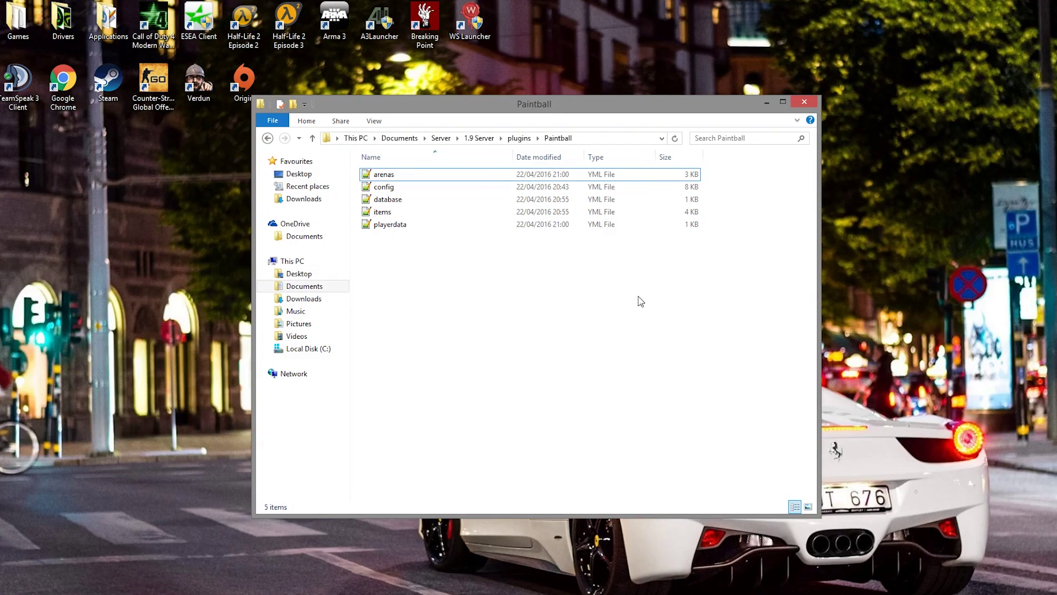
{"action": "left_click", "coordinate": [401, 176]}
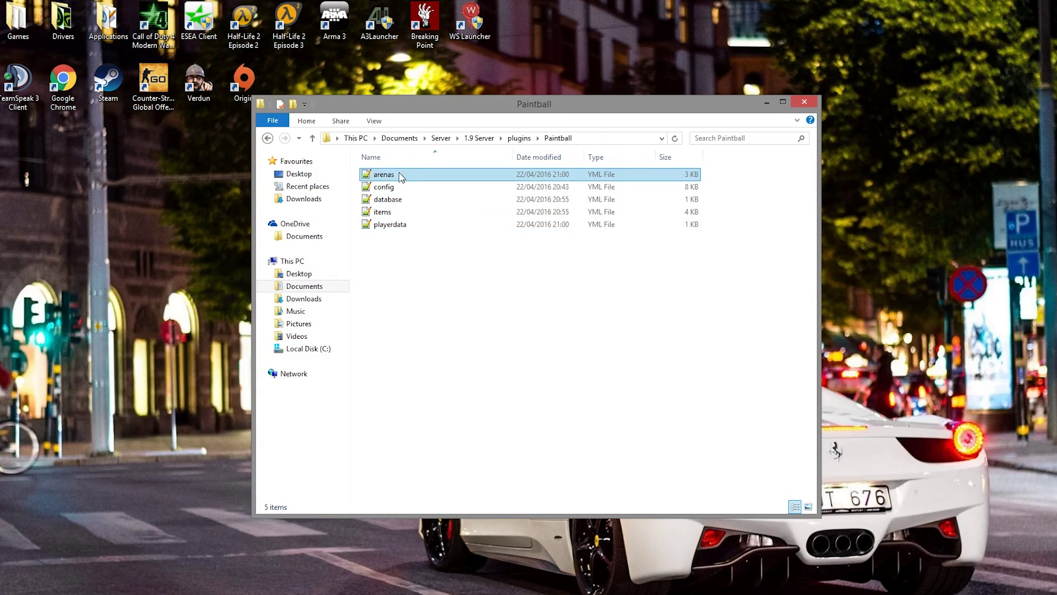
Open arenas.yml in Notepad++ and highlight the yt arena, Config and hits-to-kill lines
{"action": "double_click", "coordinate": [401, 176]}
{"action": "scroll", "coordinate": [239, 211], "scroll_direction": "up", "scroll_amount": 14}
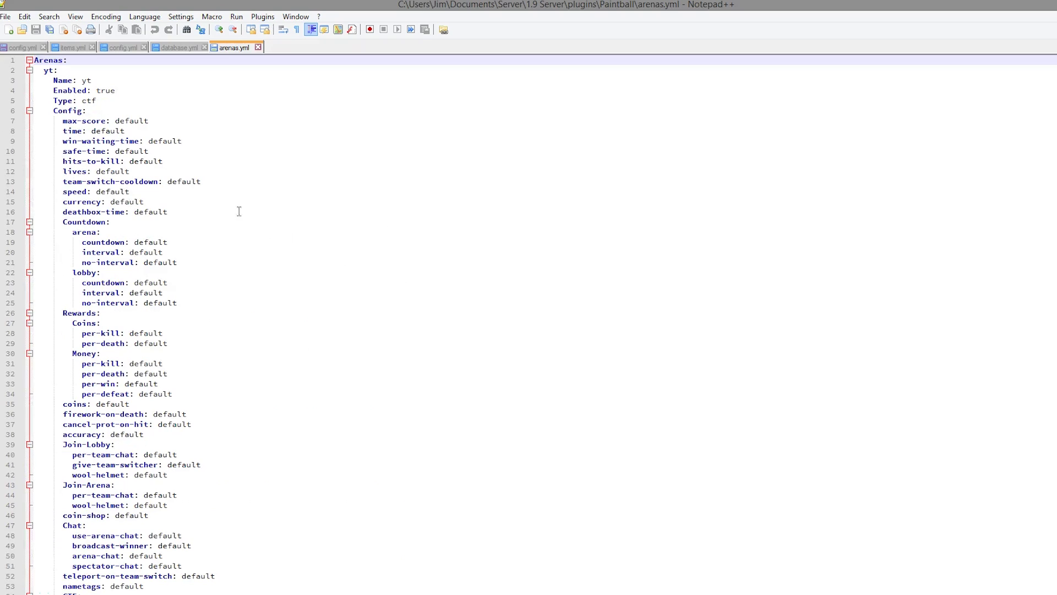
{"action": "triple_click", "coordinate": [76, 68]}
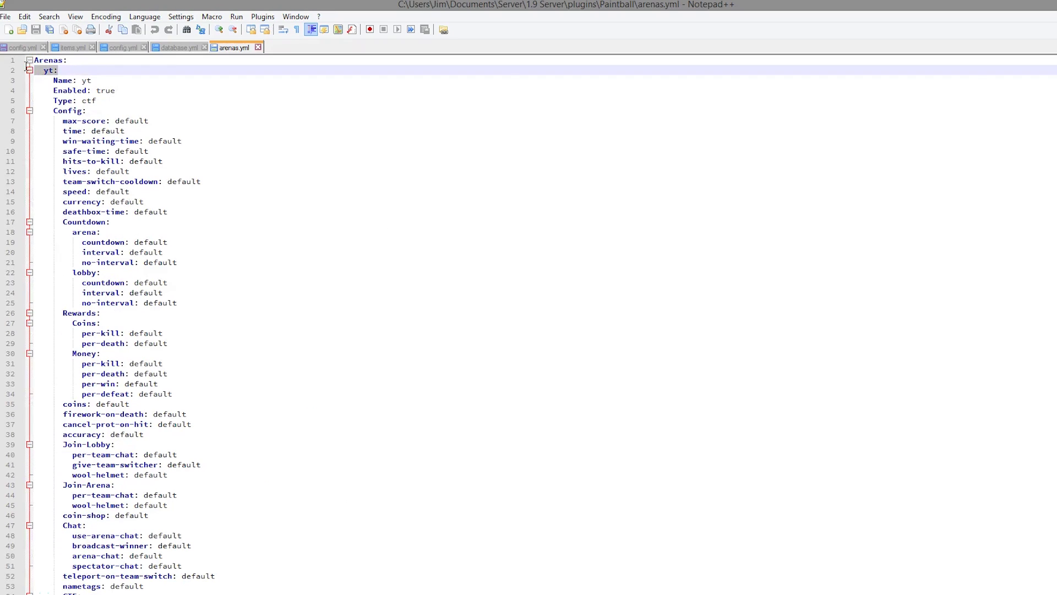
{"action": "triple_click", "coordinate": [105, 112]}
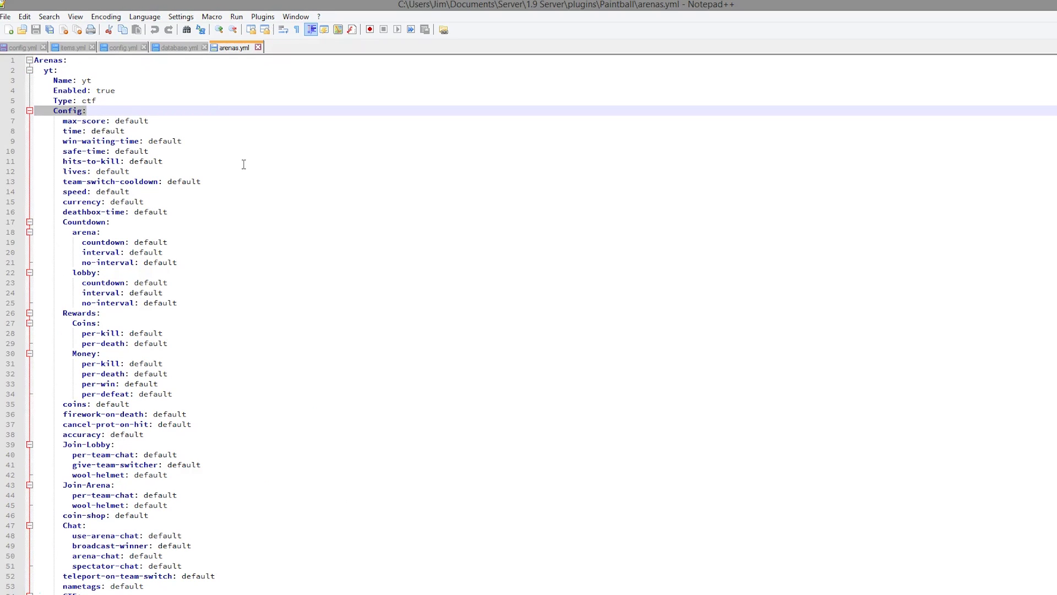
{"action": "scroll", "coordinate": [234, 159], "scroll_direction": "down", "scroll_amount": 1}
{"action": "left_click", "coordinate": [236, 133]}
Scroll through the rest of arena yt's settings, selecting blocks up to Join-Lobby
{"action": "scroll", "coordinate": [187, 137], "scroll_direction": "down", "scroll_amount": 1}
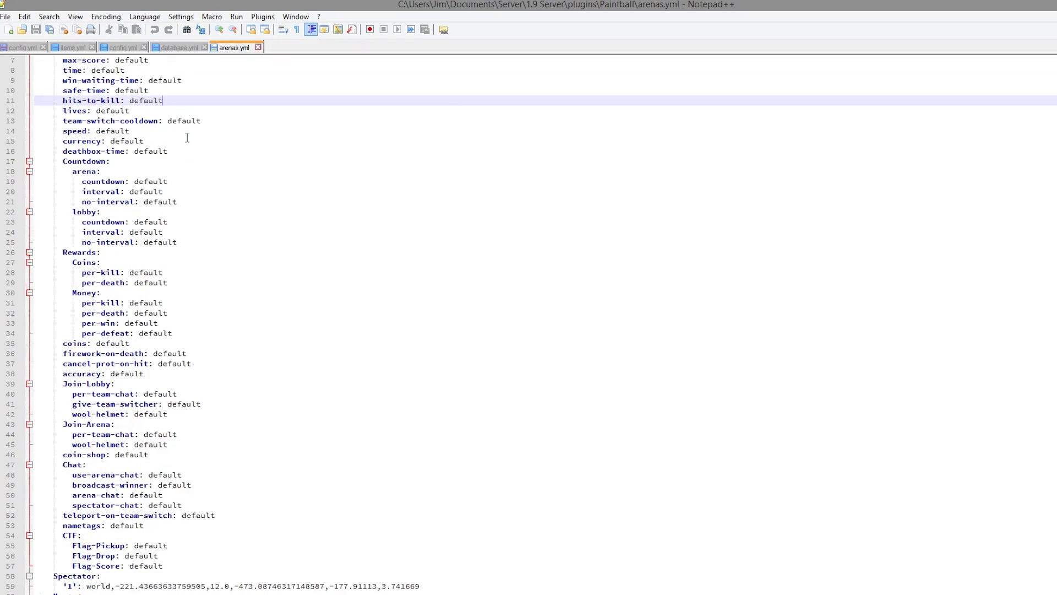
{"action": "scroll", "coordinate": [187, 137], "scroll_direction": "down", "scroll_amount": 12}
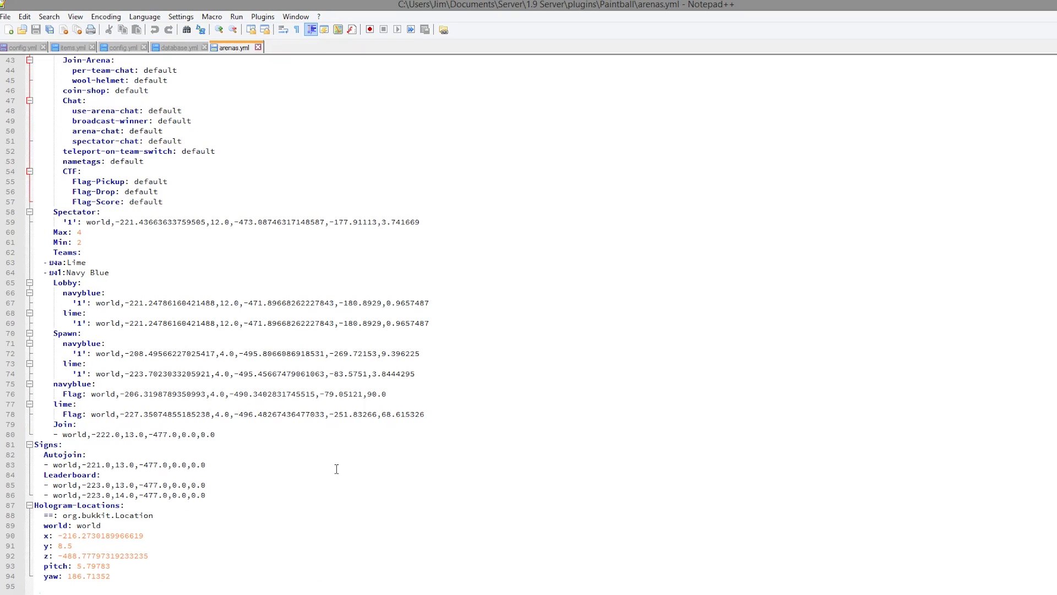
{"action": "scroll", "coordinate": [275, 413], "scroll_direction": "up", "scroll_amount": 6}
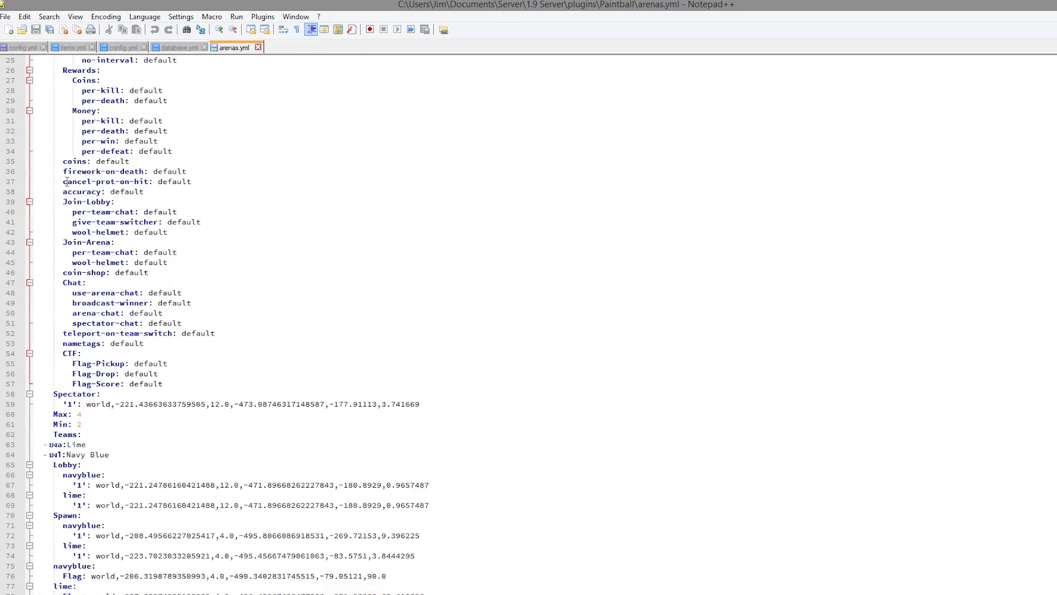
{"action": "scroll", "coordinate": [187, 165], "scroll_direction": "up", "scroll_amount": 8}
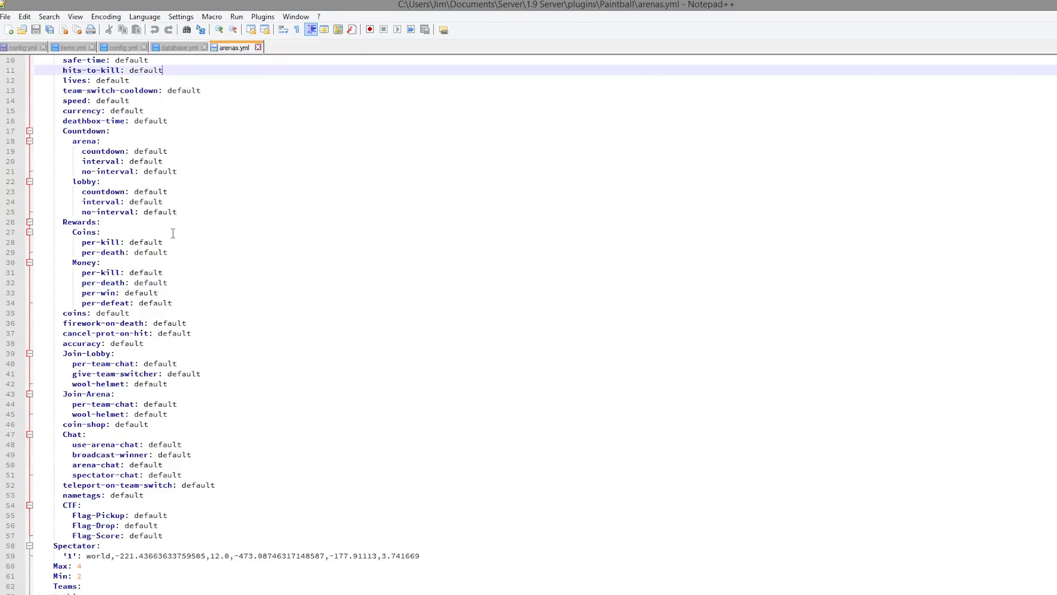
{"action": "left_click_drag", "start_coordinate": [250, 243], "coordinate": [101, 182]}
{"action": "left_click", "coordinate": [199, 261]}
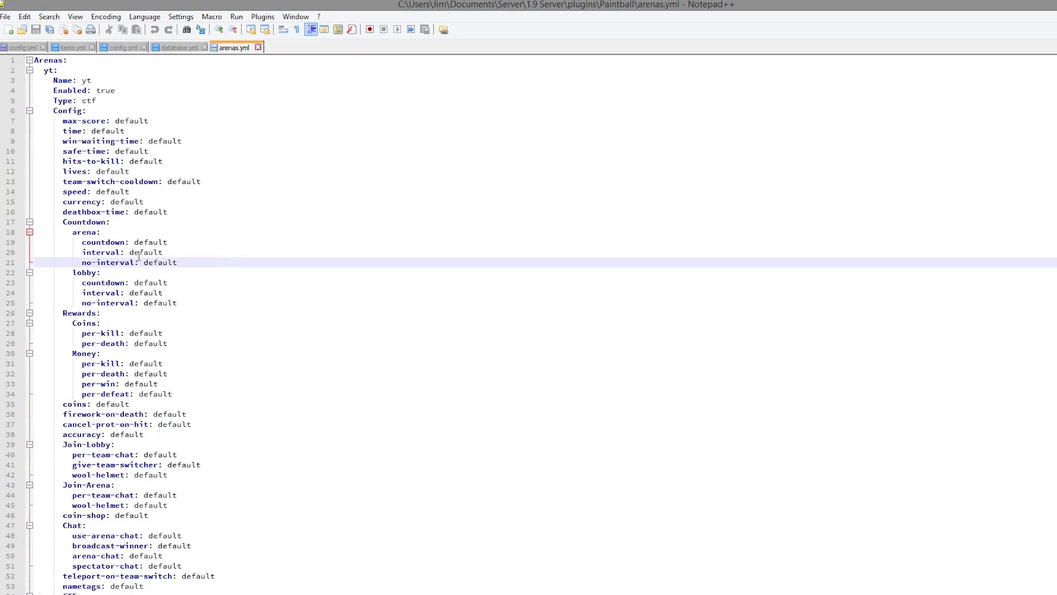
{"action": "scroll", "coordinate": [150, 242], "scroll_direction": "down", "scroll_amount": 14}
{"action": "scroll", "coordinate": [150, 243], "scroll_direction": "up", "scroll_amount": 11}
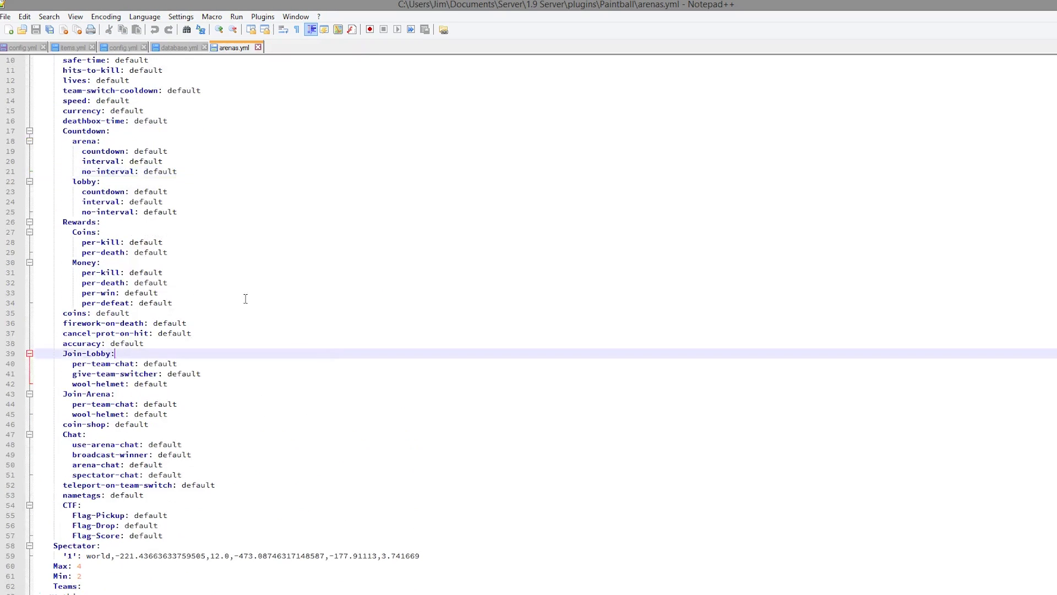
{"action": "key", "text": "ctrl+shift+Home"}
{"action": "scroll", "coordinate": [224, 228], "scroll_direction": "down", "scroll_amount": 5}
{"action": "scroll", "coordinate": [225, 228], "scroll_direction": "down", "scroll_amount": 9}
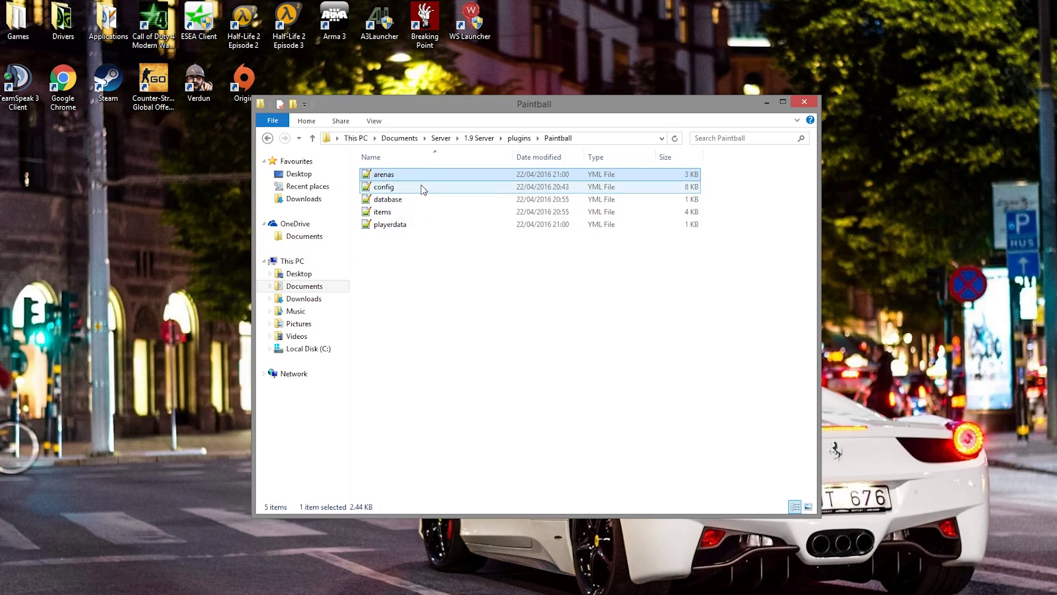
Open config.yml and change the default max-score from 50 to 10
{"action": "double_click", "coordinate": [422, 188]}
{"action": "left_click", "coordinate": [405, 222]}
{"action": "scroll", "coordinate": [338, 323], "scroll_direction": "down", "scroll_amount": 4}
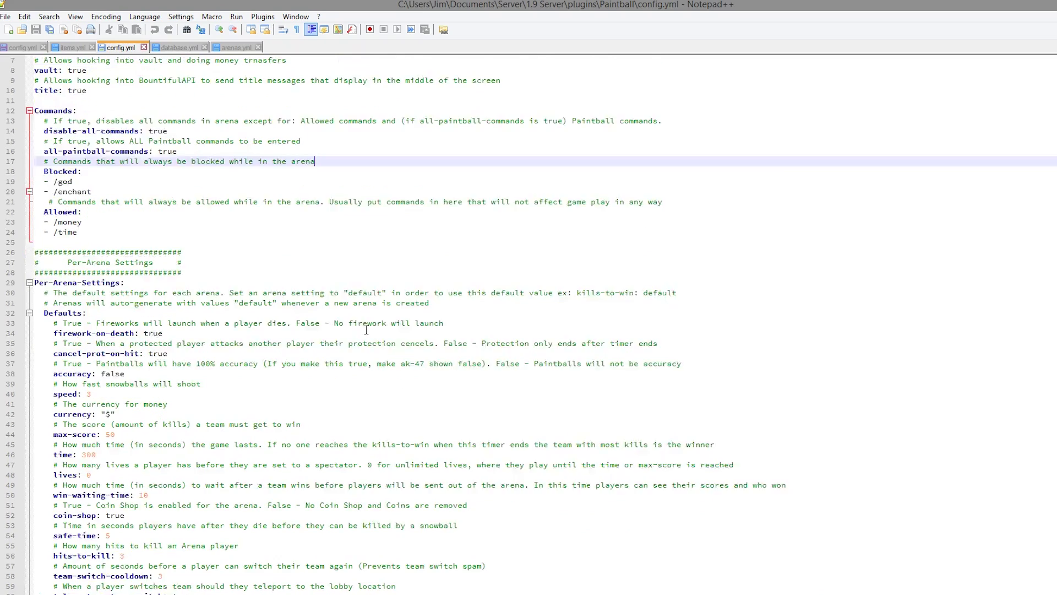
{"action": "left_click", "coordinate": [109, 354]}
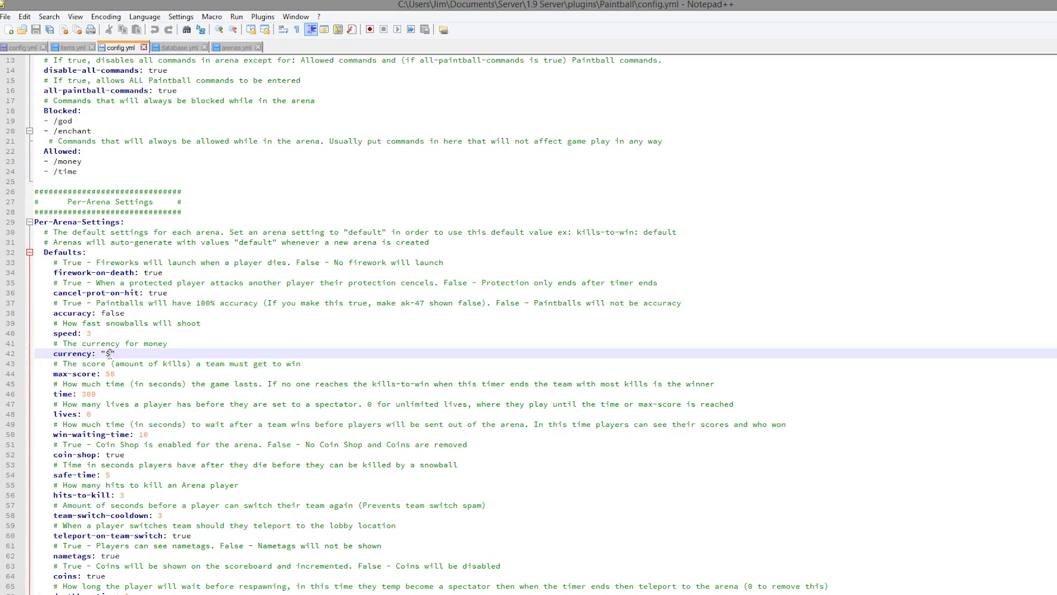
{"action": "left_click_drag", "start_coordinate": [109, 353], "coordinate": [105, 354]}
{"action": "scroll", "coordinate": [113, 390], "scroll_direction": "down", "scroll_amount": 1}
{"action": "left_click_drag", "start_coordinate": [116, 343], "coordinate": [106, 343]}
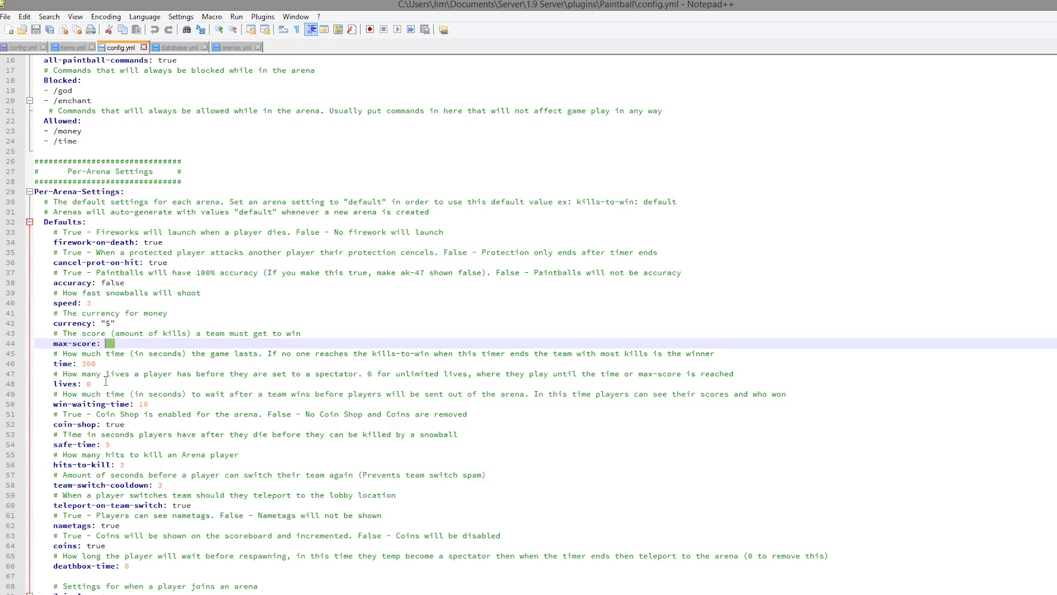
{"action": "type", "text": "10"}
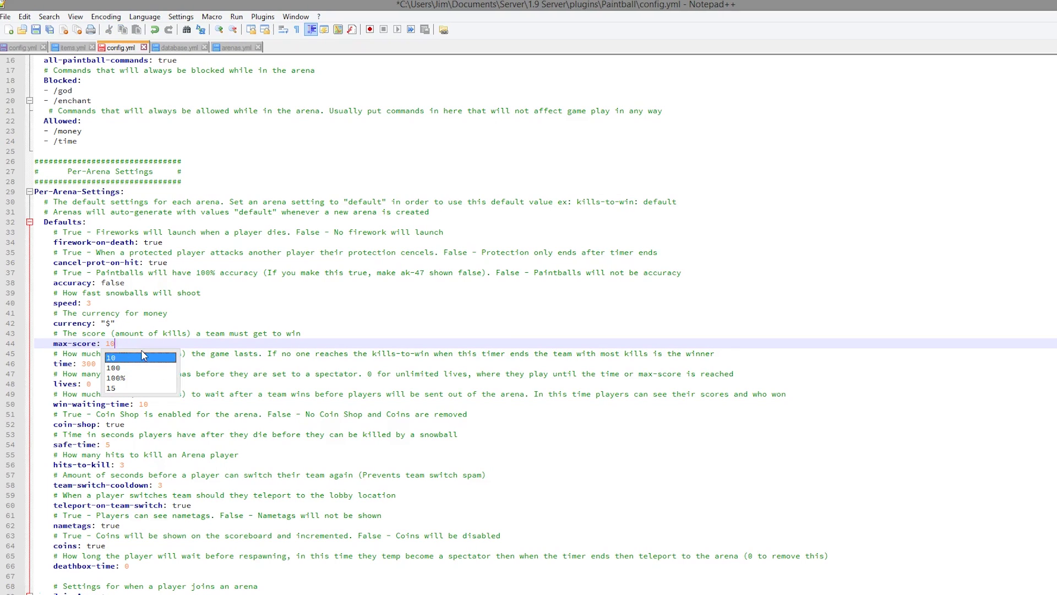
{"action": "left_click", "coordinate": [394, 307]}
Look over the lives and win-waiting-time settings
{"action": "left_click", "coordinate": [86, 392]}
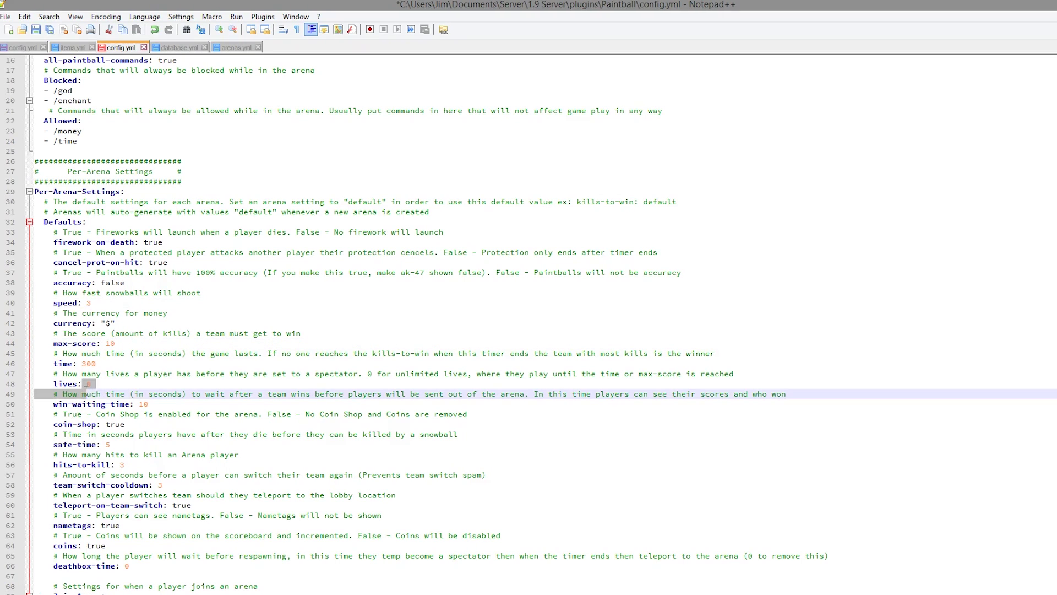
{"action": "left_click", "coordinate": [93, 386]}
{"action": "scroll", "coordinate": [96, 393], "scroll_direction": "down", "scroll_amount": 3}
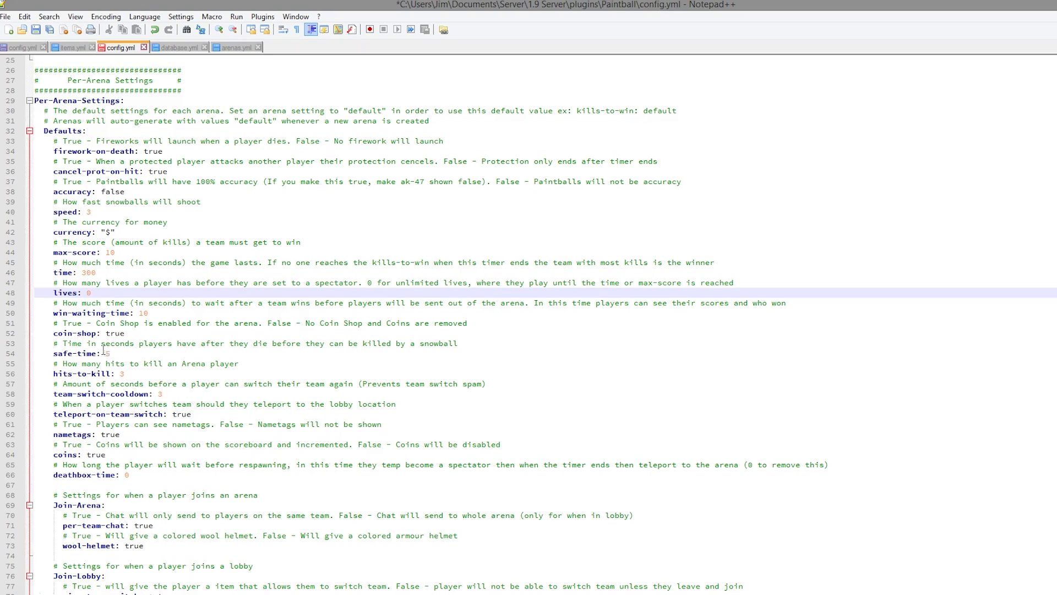
{"action": "left_click_drag", "start_coordinate": [149, 313], "coordinate": [130, 313]}
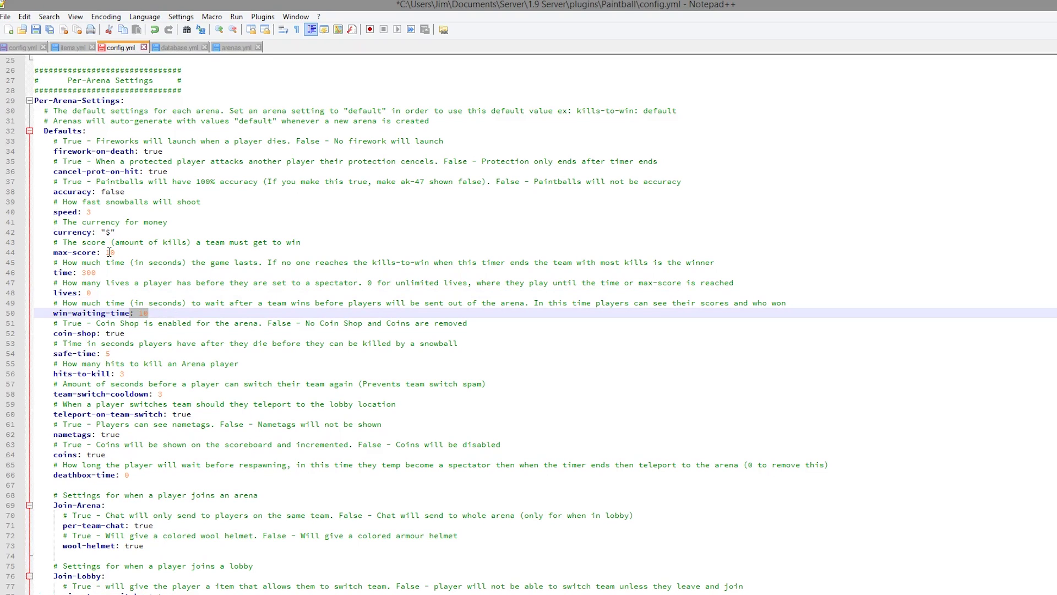
{"action": "scroll", "coordinate": [110, 252], "scroll_direction": "down", "scroll_amount": 2}
{"action": "scroll", "coordinate": [132, 274], "scroll_direction": "down", "scroll_amount": 20}
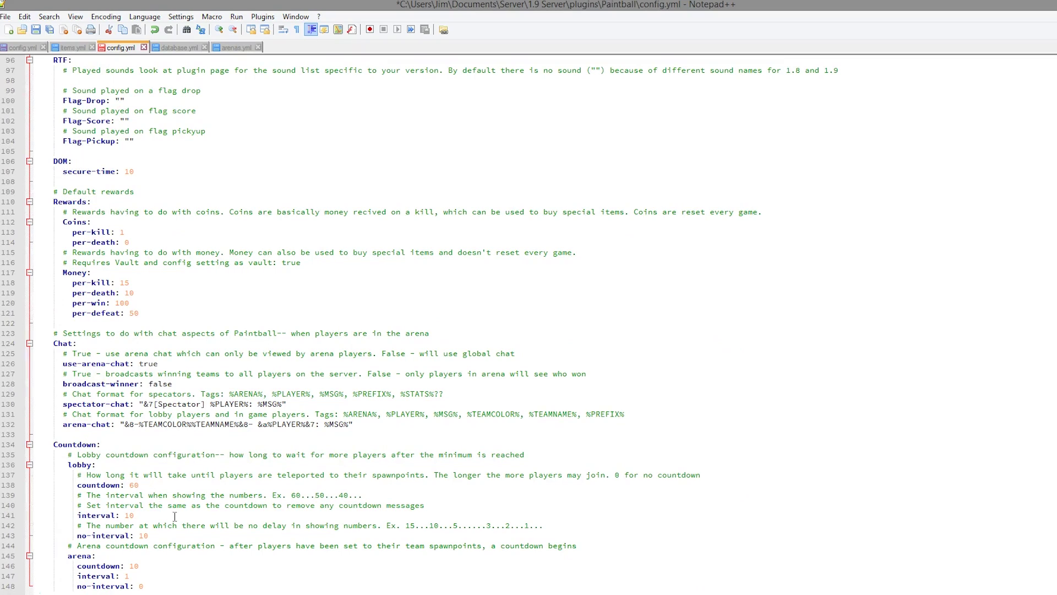
Change the lobby countdown from 60 to 20 and save config.yml
{"action": "left_click_drag", "start_coordinate": [138, 484], "coordinate": [27, 488]}
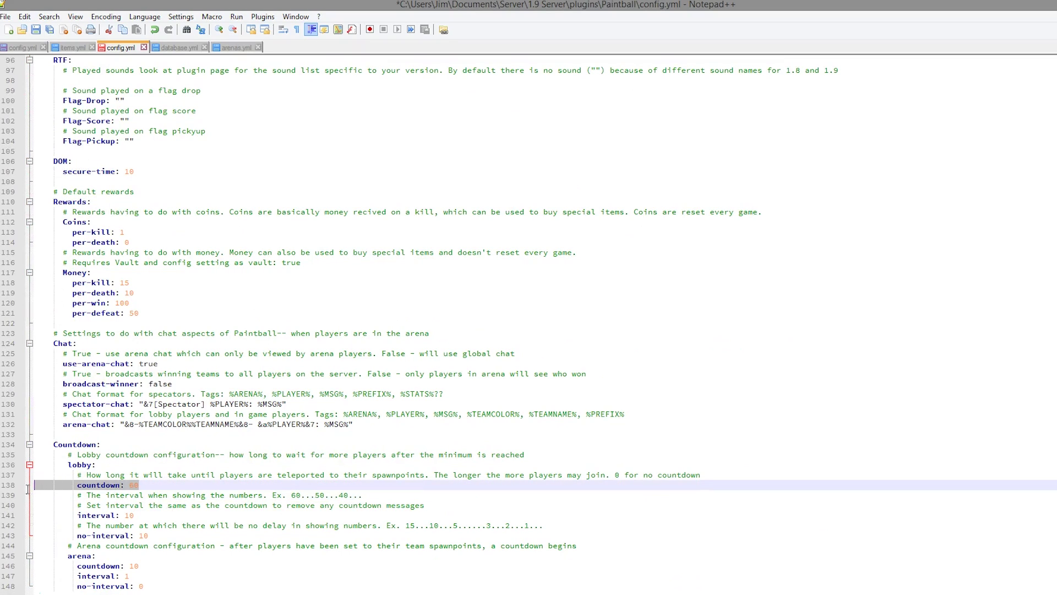
{"action": "left_click", "coordinate": [135, 476]}
{"action": "left_click_drag", "start_coordinate": [140, 485], "coordinate": [130, 485]}
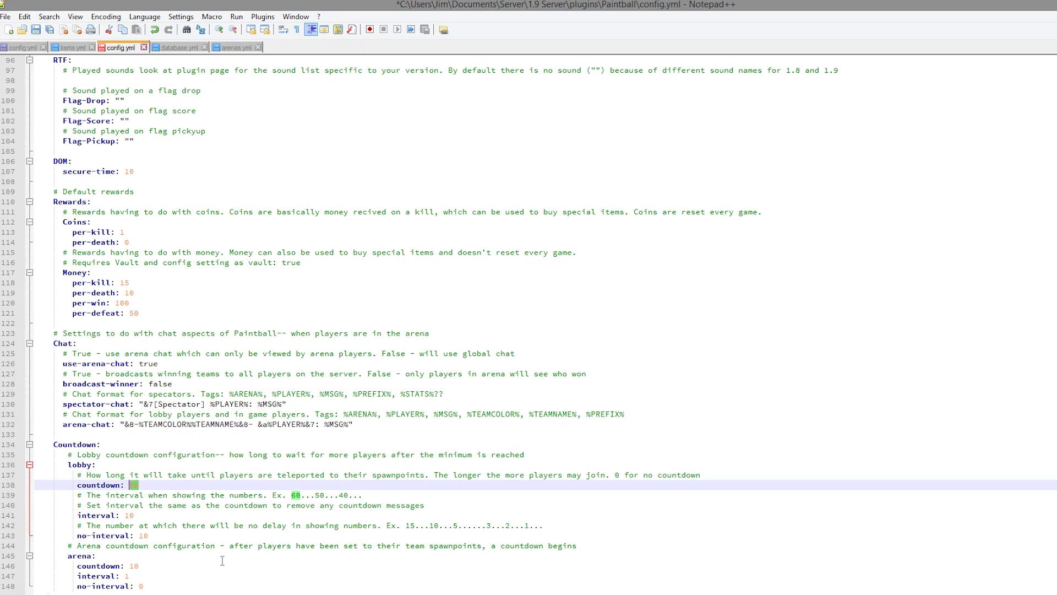
{"action": "type", "text": "1"}
{"action": "key", "text": "BackSpace"}
{"action": "type", "text": "20"}
{"action": "key", "text": "ctrl+s"}
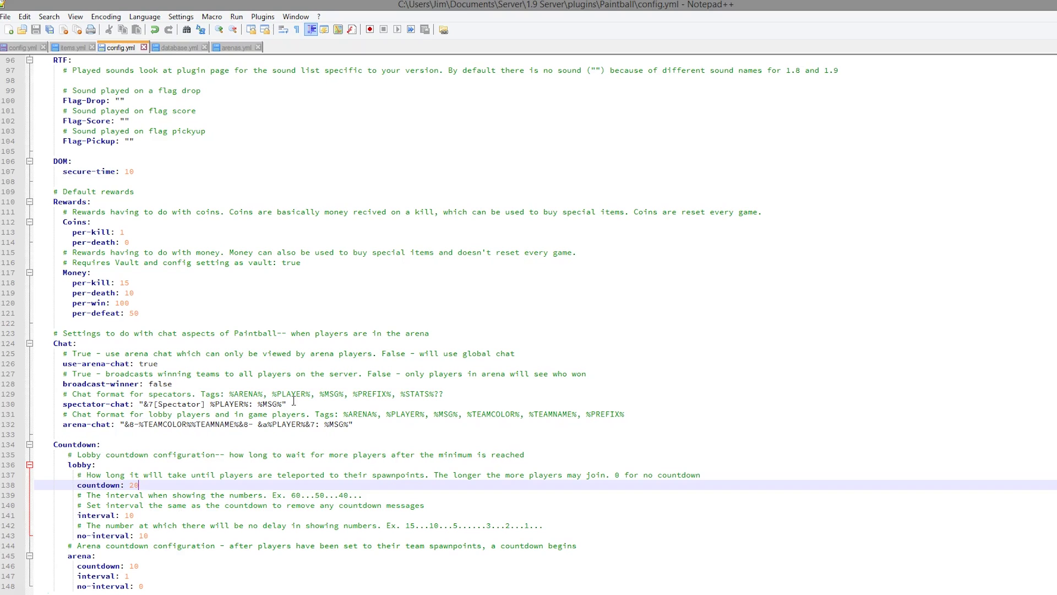
Set the Rewards coins per-death to -1 and per-kill to 2
{"action": "left_click_drag", "start_coordinate": [179, 385], "coordinate": [63, 385]}
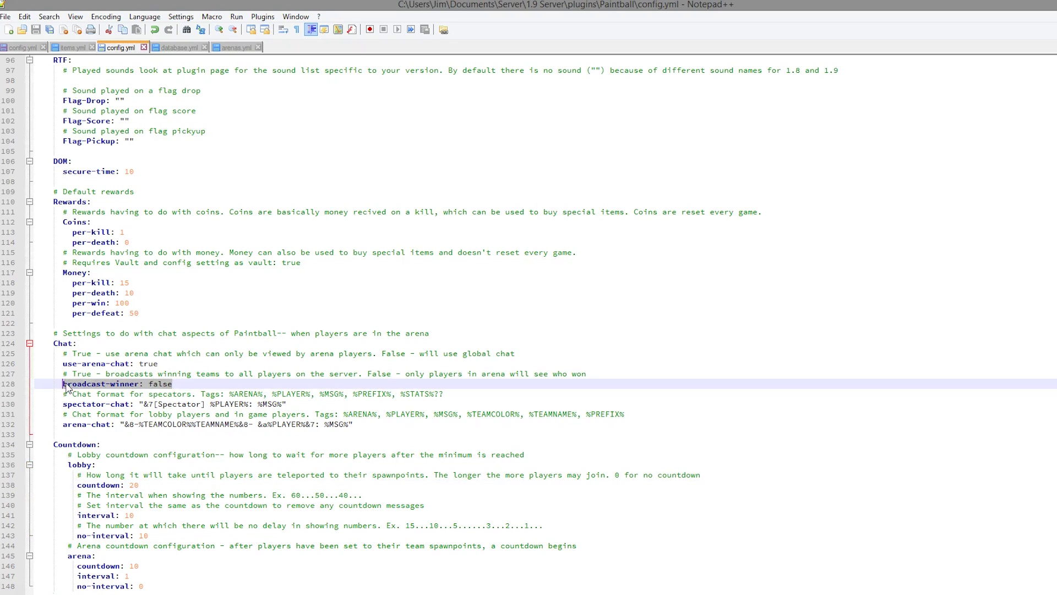
{"action": "left_click_drag", "start_coordinate": [173, 354], "coordinate": [82, 364]}
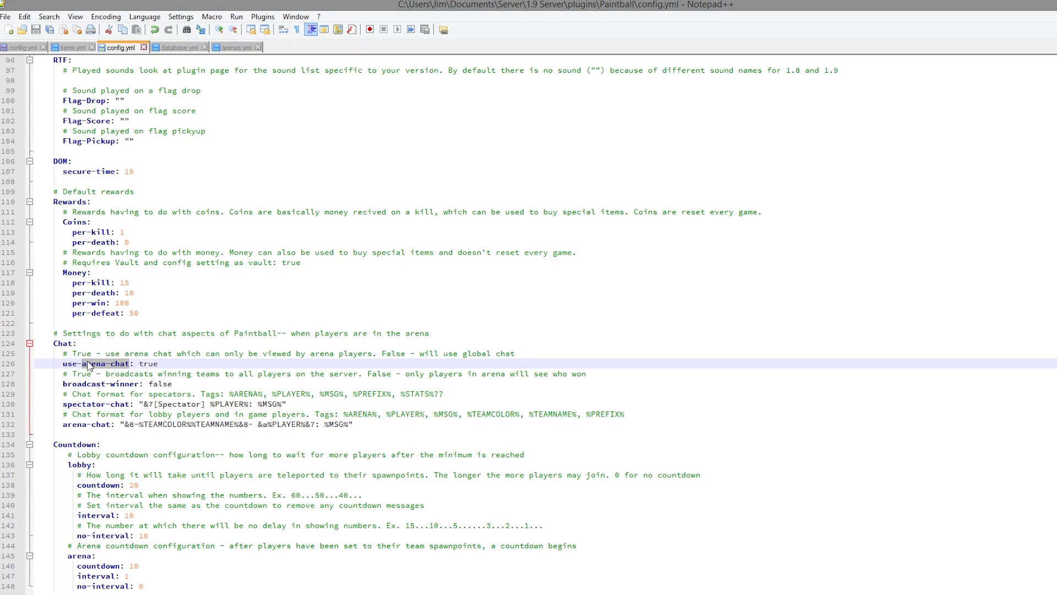
{"action": "scroll", "coordinate": [154, 315], "scroll_direction": "up", "scroll_amount": 2}
{"action": "left_click_drag", "start_coordinate": [143, 303], "coordinate": [46, 297]}
{"action": "left_click", "coordinate": [143, 305]}
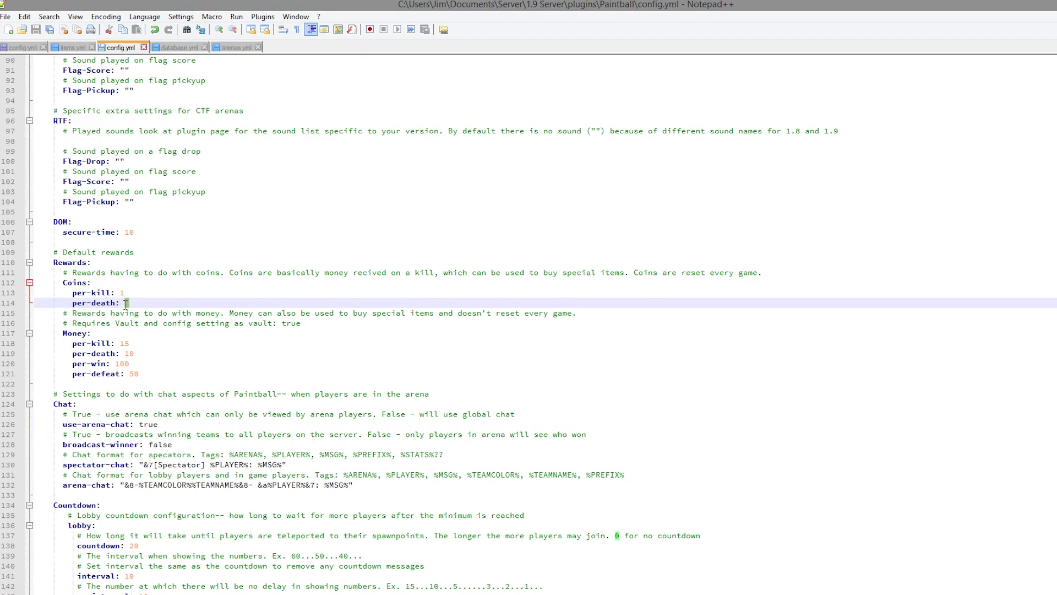
{"action": "key", "text": "BackSpace"}
{"action": "type", "text": "-1"}
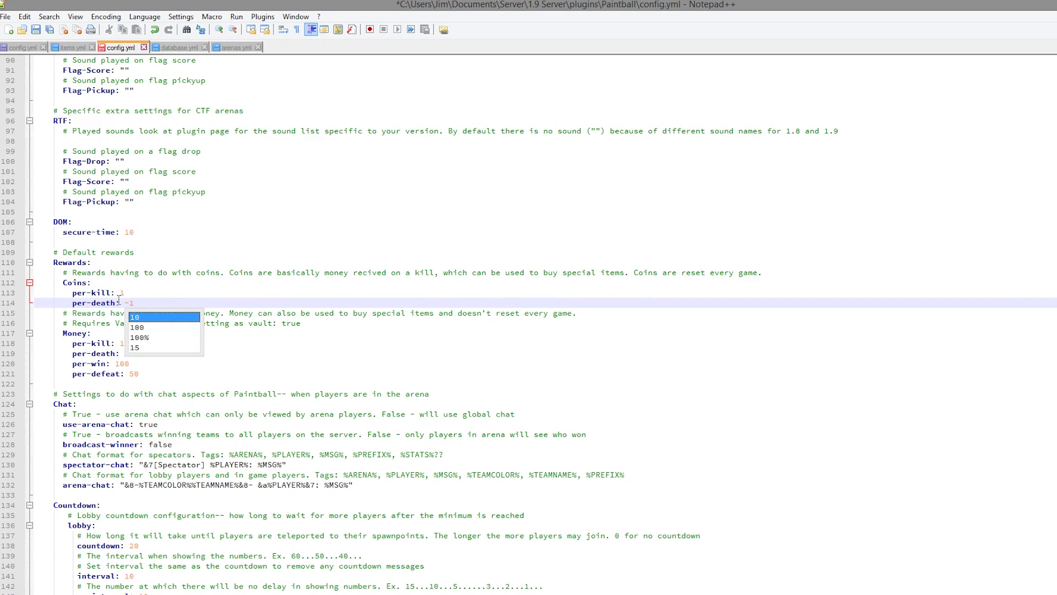
{"action": "double_click", "coordinate": [122, 293]}
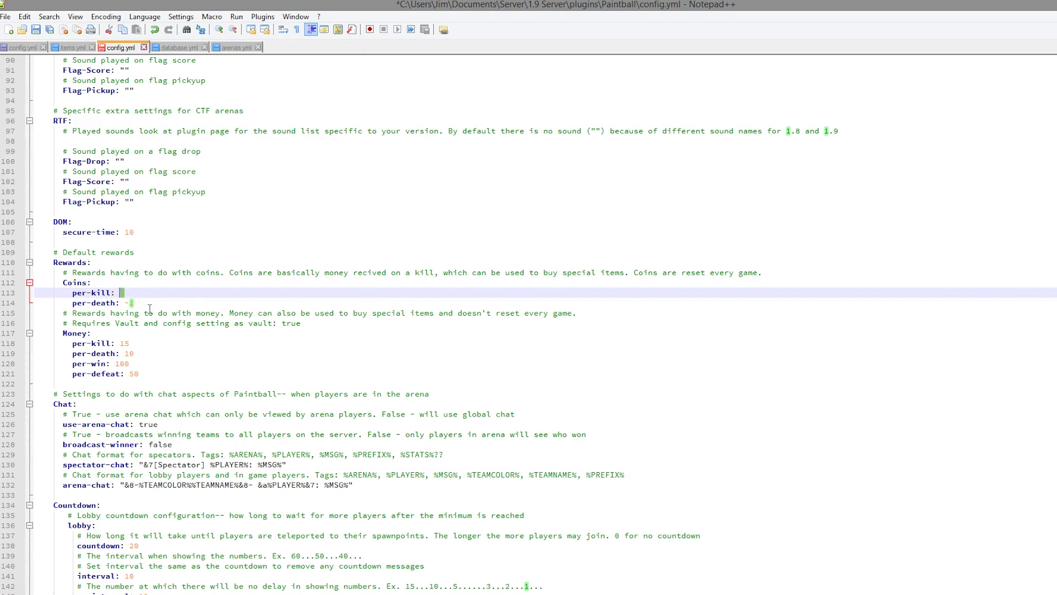
{"action": "type", "text": "2"}
{"action": "left_click", "coordinate": [175, 281]}
Review the wool-helmet, team-switcher, allowed commands, prefix and vault settings higher up
{"action": "scroll", "coordinate": [224, 255], "scroll_direction": "up", "scroll_amount": 10}
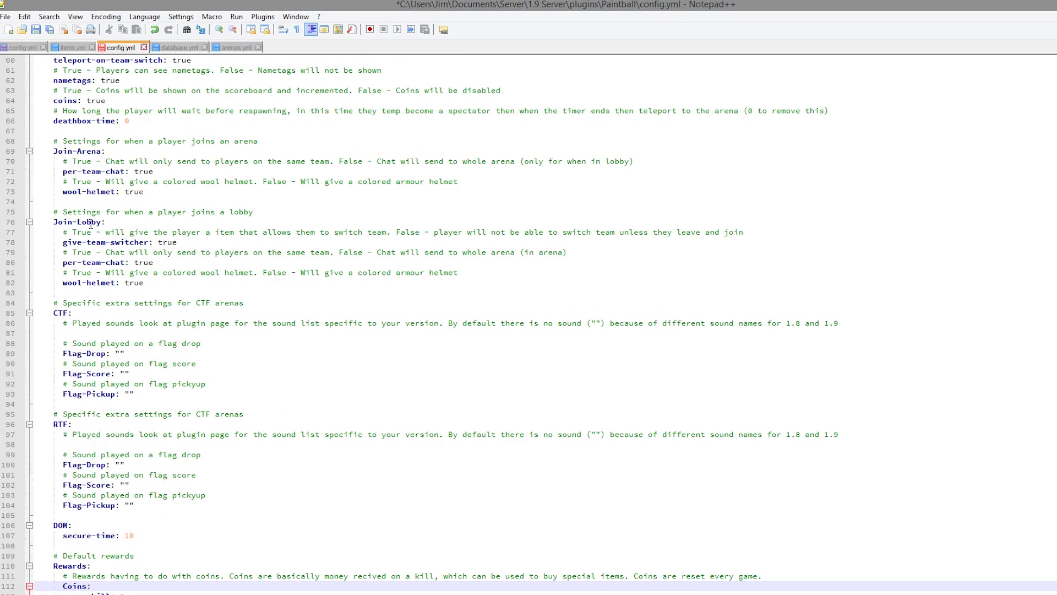
{"action": "left_click_drag", "start_coordinate": [144, 283], "coordinate": [154, 264]}
{"action": "scroll", "coordinate": [181, 274], "scroll_direction": "up", "scroll_amount": 4}
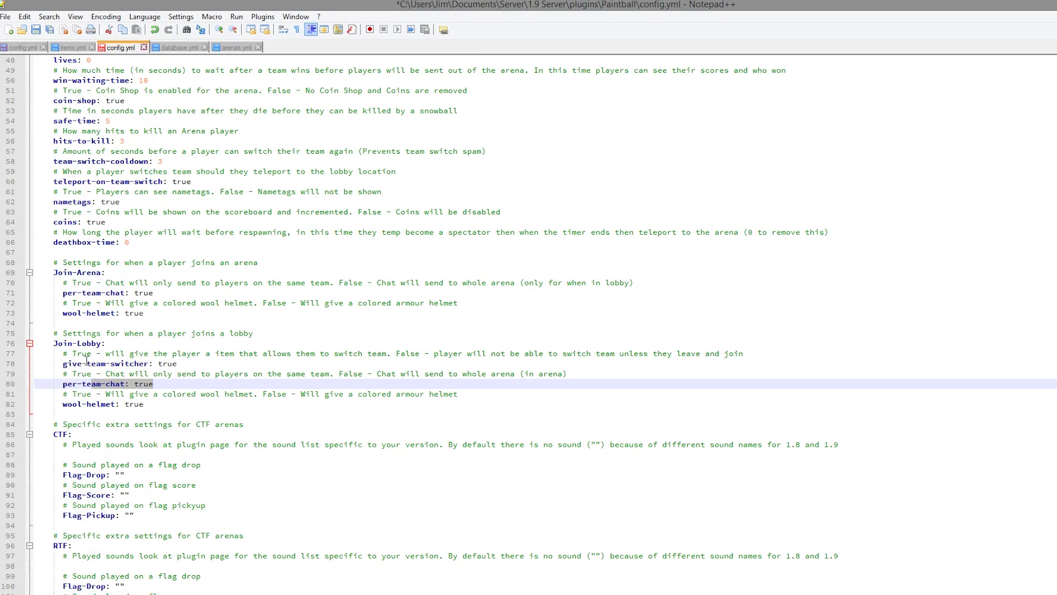
{"action": "left_click", "coordinate": [187, 362]}
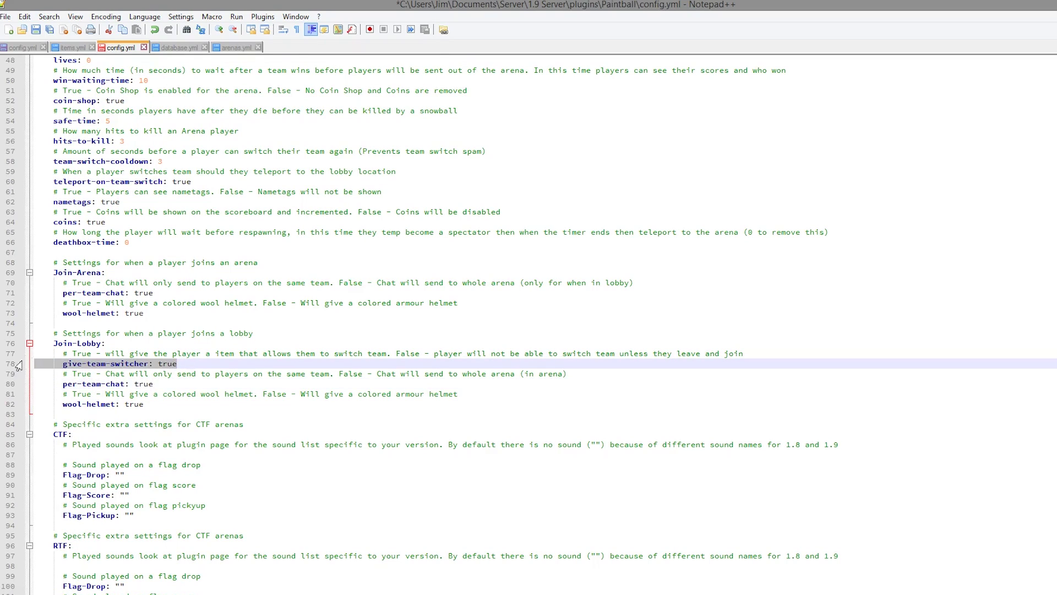
{"action": "scroll", "coordinate": [190, 360], "scroll_direction": "up", "scroll_amount": 16}
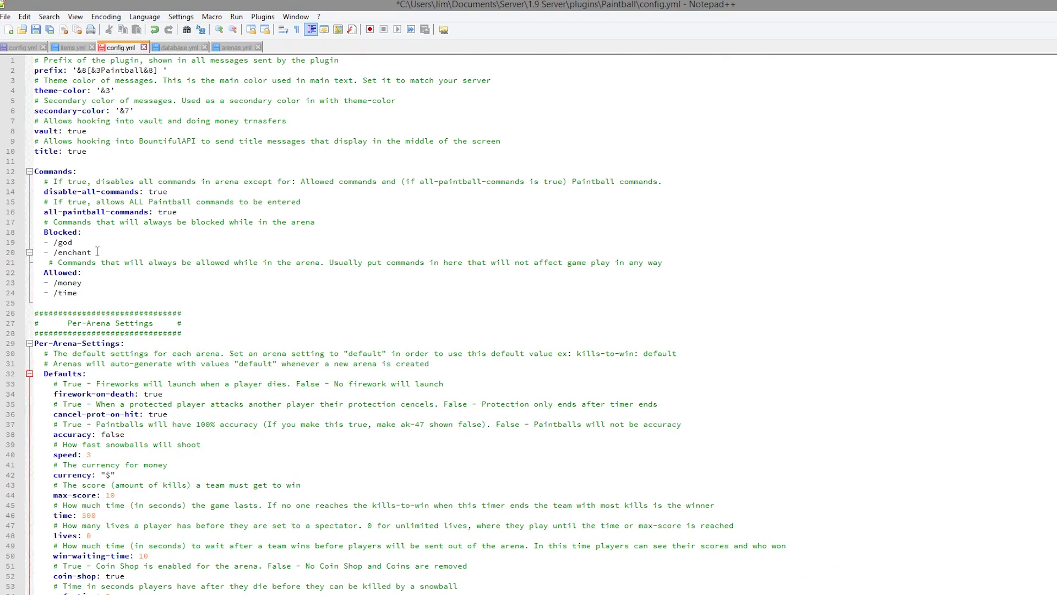
{"action": "left_click_drag", "start_coordinate": [108, 292], "coordinate": [22, 284]}
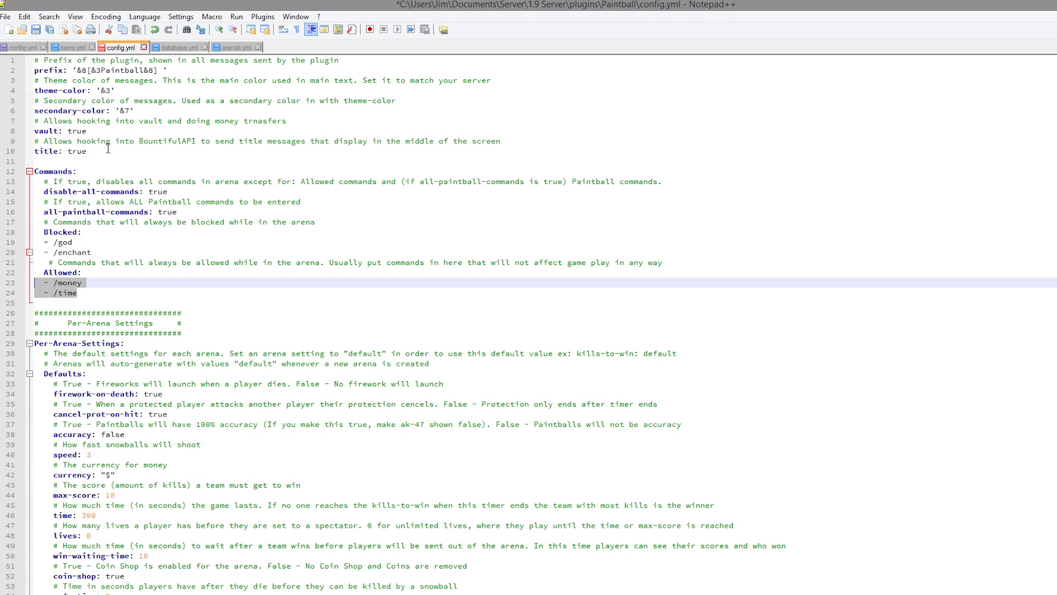
{"action": "left_click", "coordinate": [75, 142]}
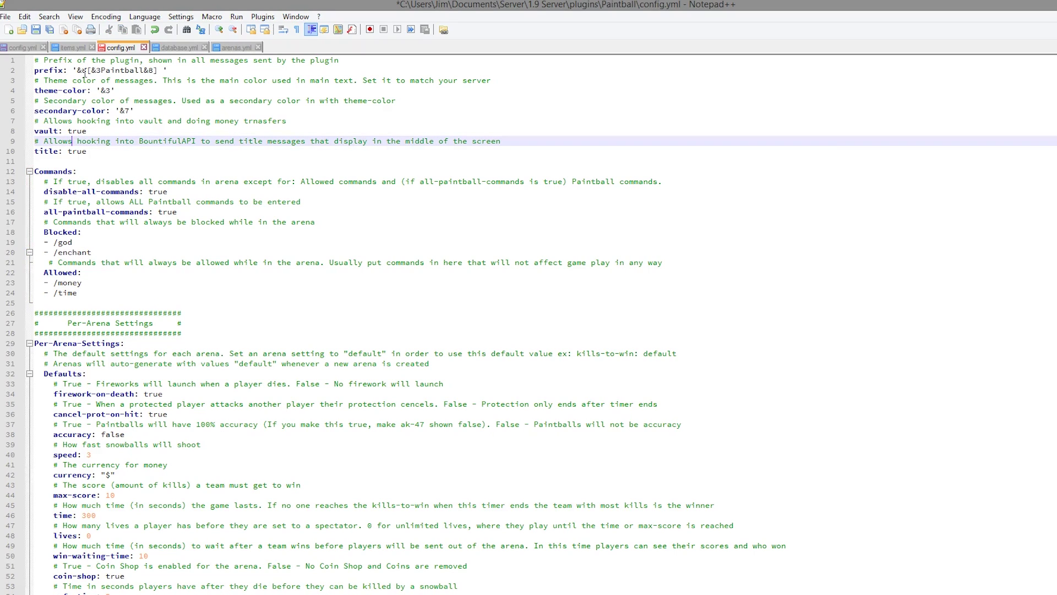
{"action": "left_click_drag", "start_coordinate": [63, 70], "coordinate": [167, 80]}
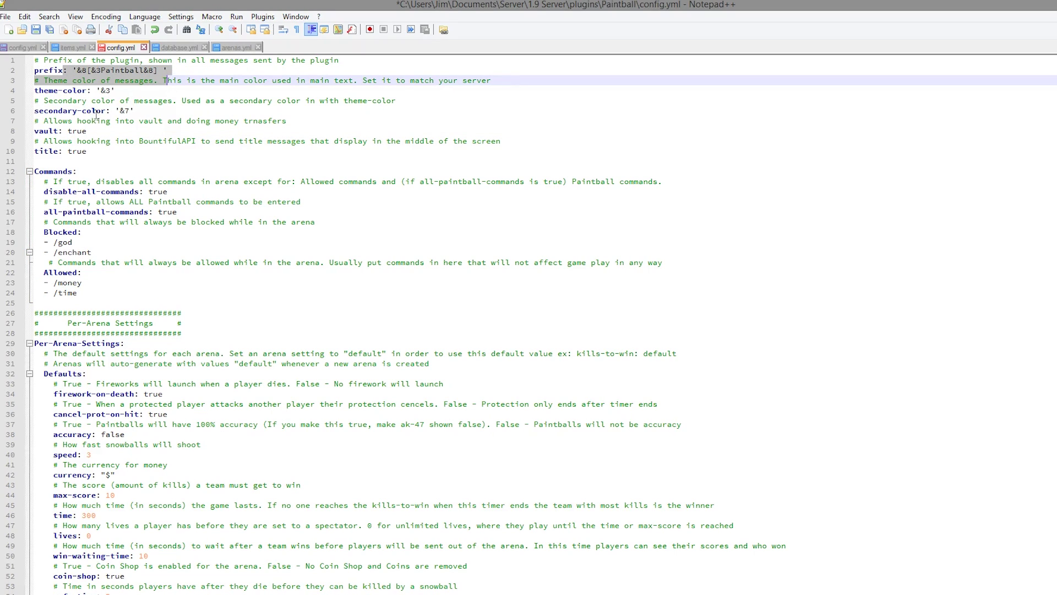
{"action": "left_click", "coordinate": [92, 130]}
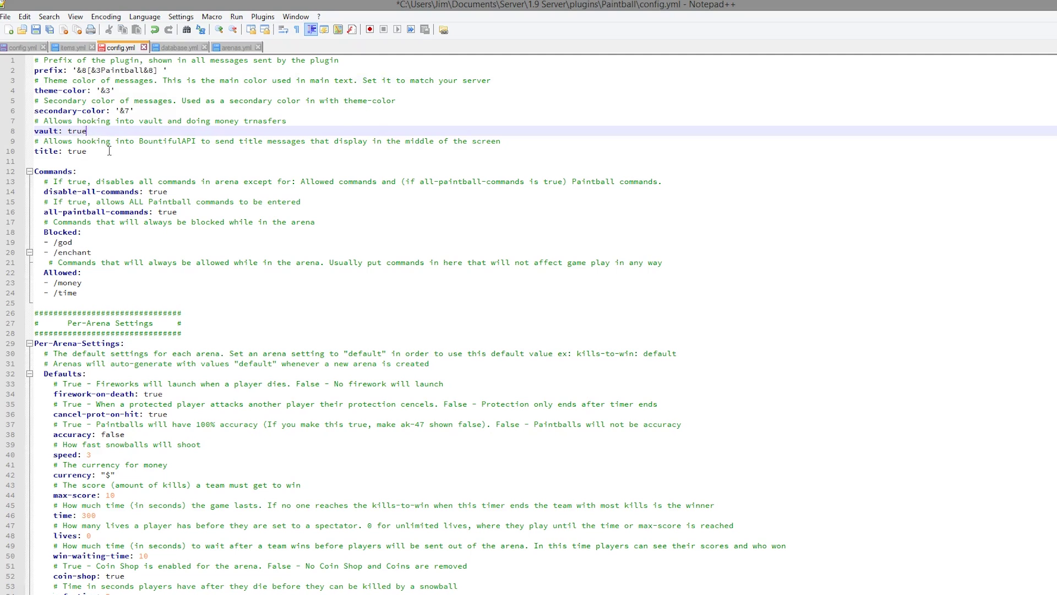
{"action": "scroll", "coordinate": [949, 143], "scroll_direction": "down", "scroll_amount": 20}
{"action": "scroll", "coordinate": [991, 264], "scroll_direction": "down", "scroll_amount": 11}
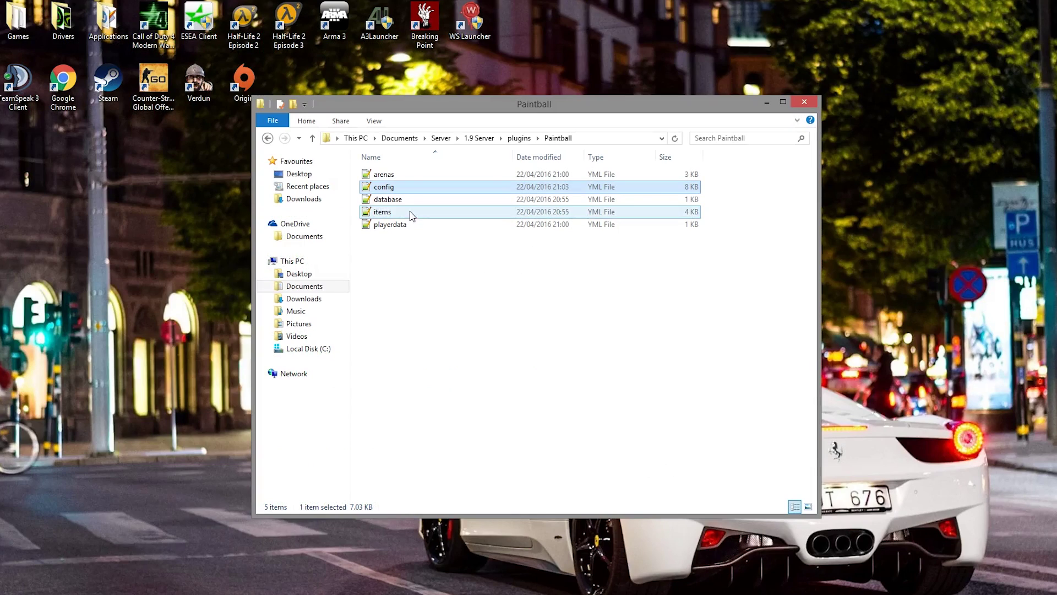
Review the database connection settings in database.yml, then scroll through the shop items in items.yml
{"action": "double_click", "coordinate": [416, 205]}
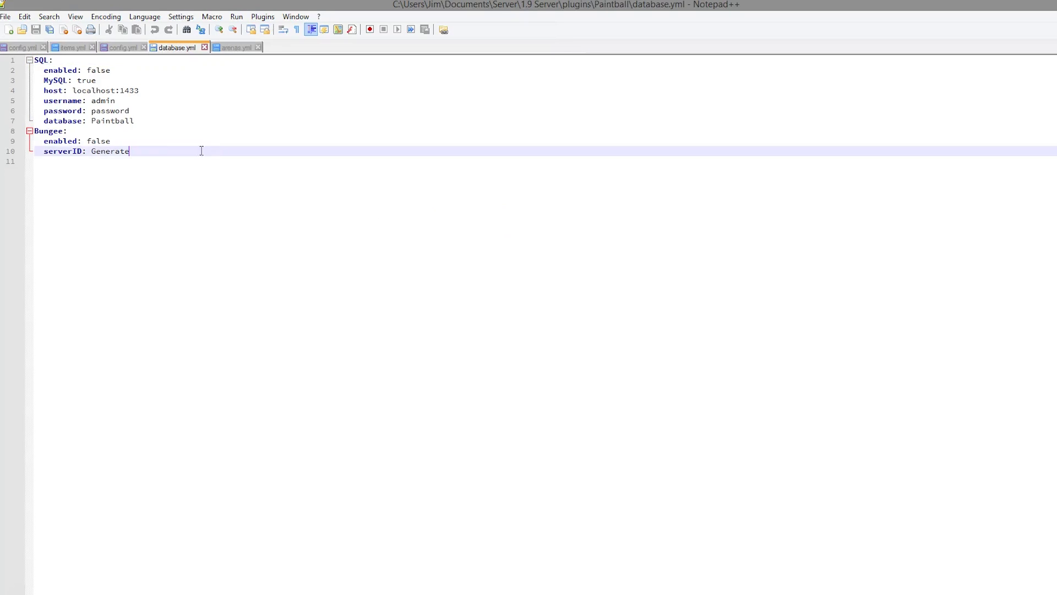
{"action": "left_click_drag", "start_coordinate": [201, 150], "coordinate": [34, 60]}
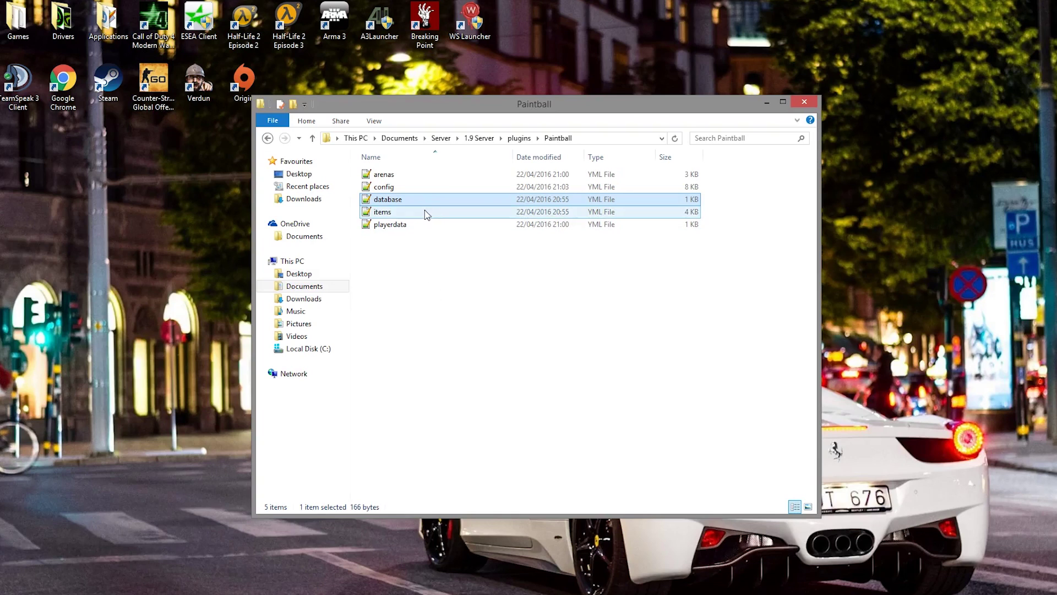
{"action": "double_click", "coordinate": [424, 210]}
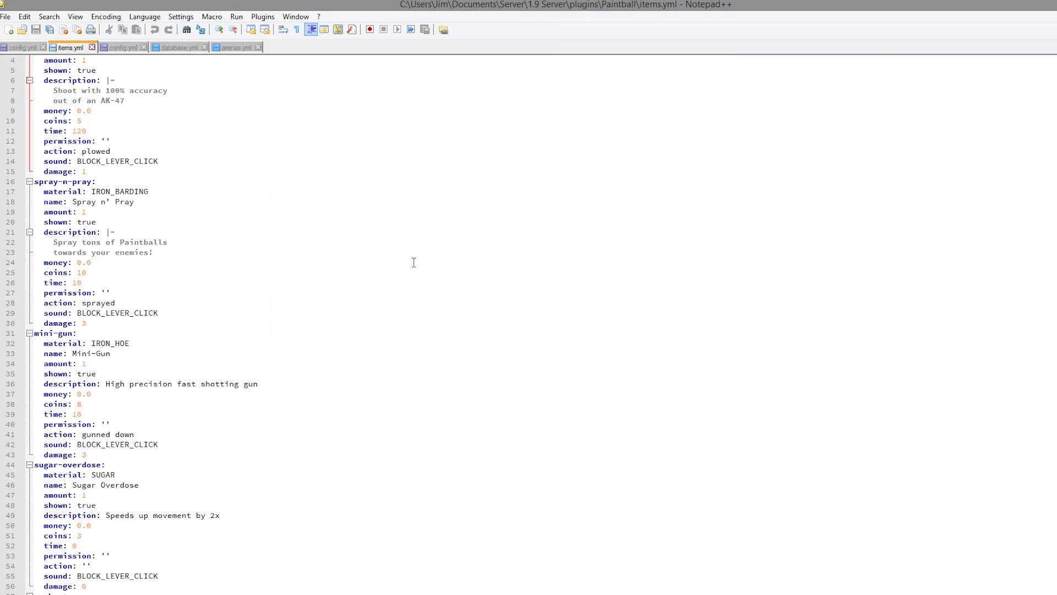
{"action": "scroll", "coordinate": [413, 263], "scroll_direction": "down", "scroll_amount": 6}
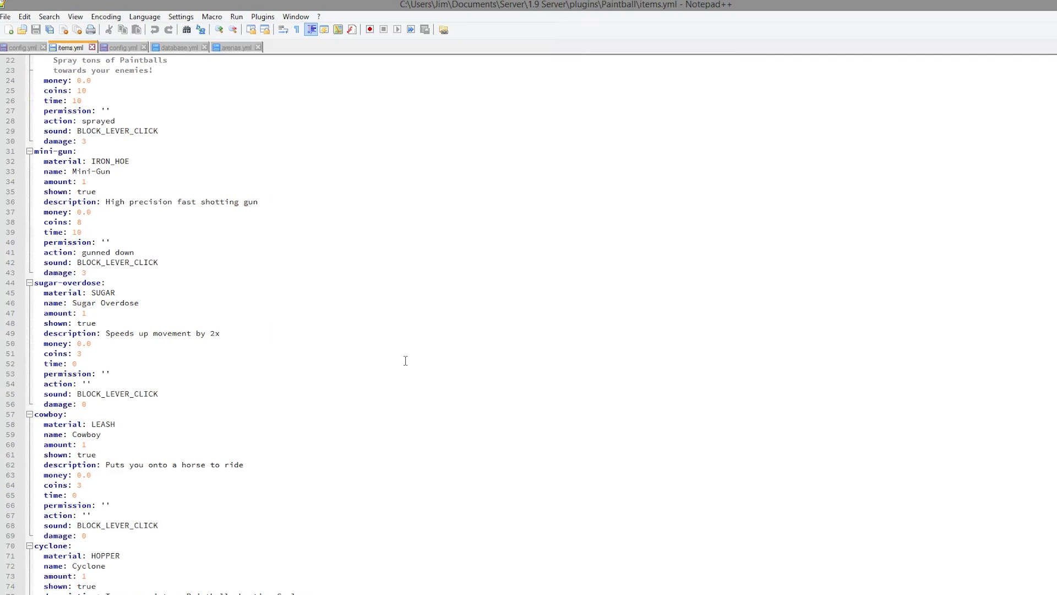
{"action": "scroll", "coordinate": [405, 360], "scroll_direction": "down", "scroll_amount": 20}
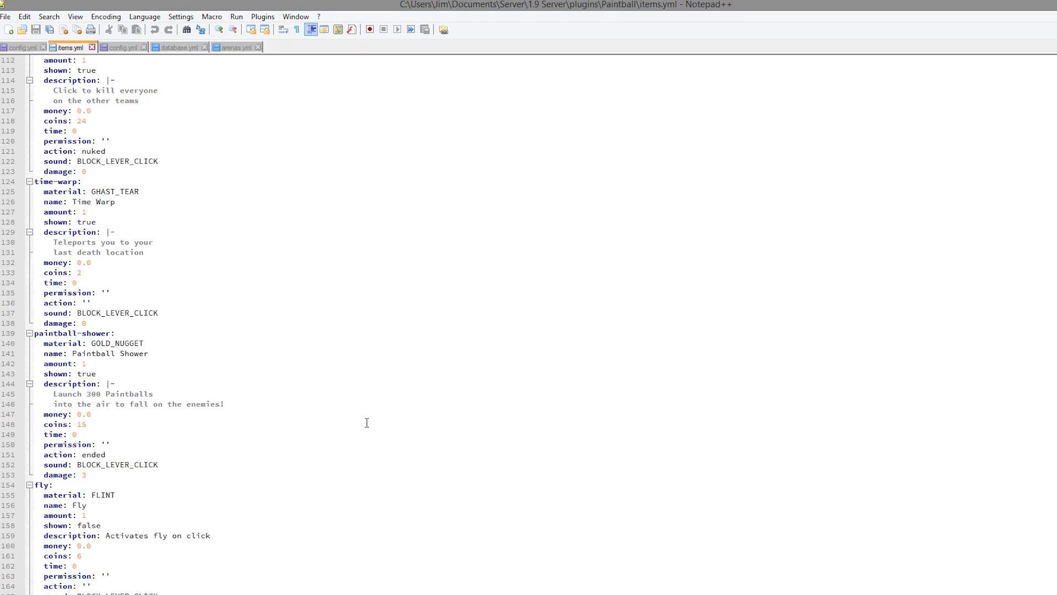
{"action": "scroll", "coordinate": [366, 423], "scroll_direction": "down", "scroll_amount": 3}
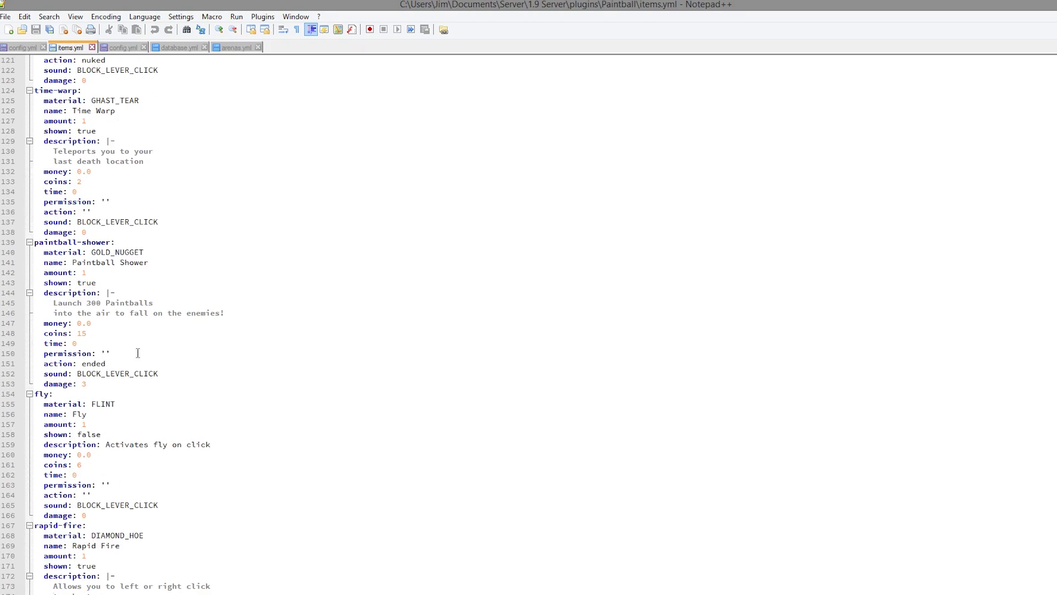
{"action": "scroll", "coordinate": [172, 459], "scroll_direction": "down", "scroll_amount": 3}
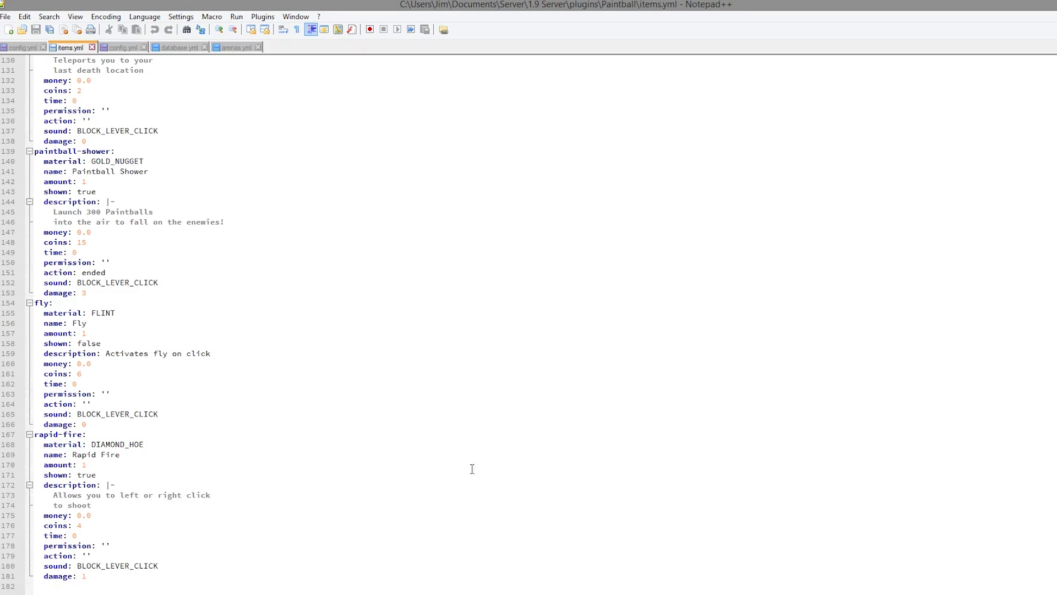
{"action": "scroll", "coordinate": [779, 272], "scroll_direction": "up", "scroll_amount": 12}
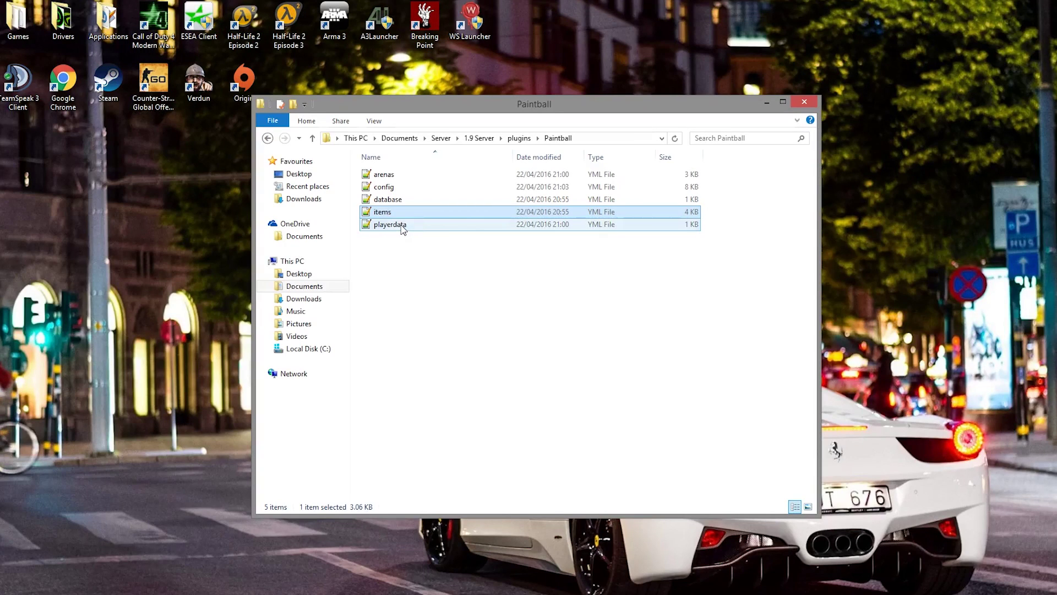
Open playerdata.yml and look over the stored player statistics
{"action": "double_click", "coordinate": [403, 228]}
{"action": "left_click_drag", "start_coordinate": [210, 355], "coordinate": [36, 92]}
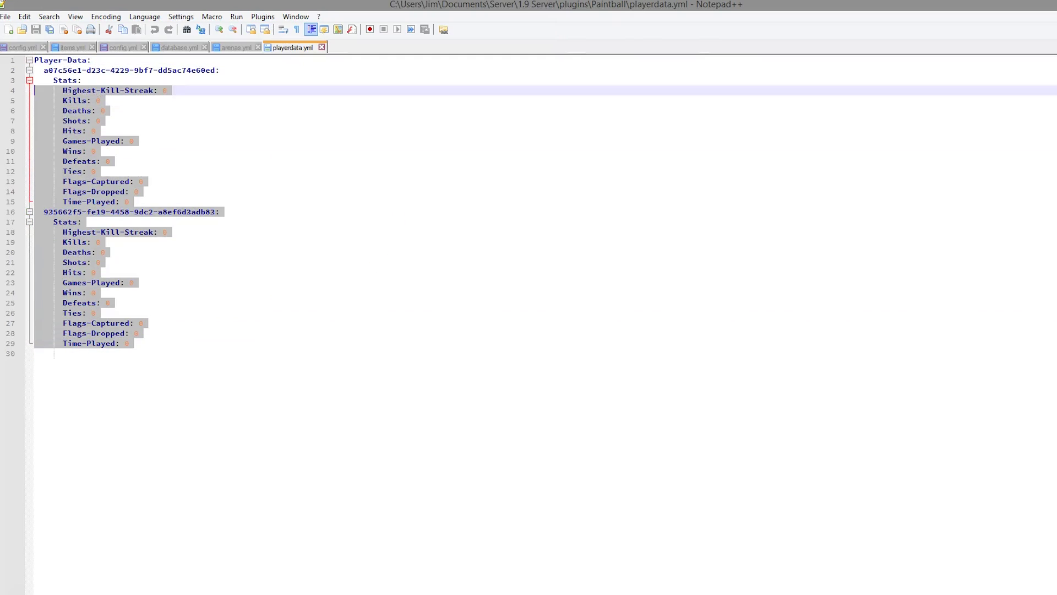
{"action": "left_click", "coordinate": [226, 232]}
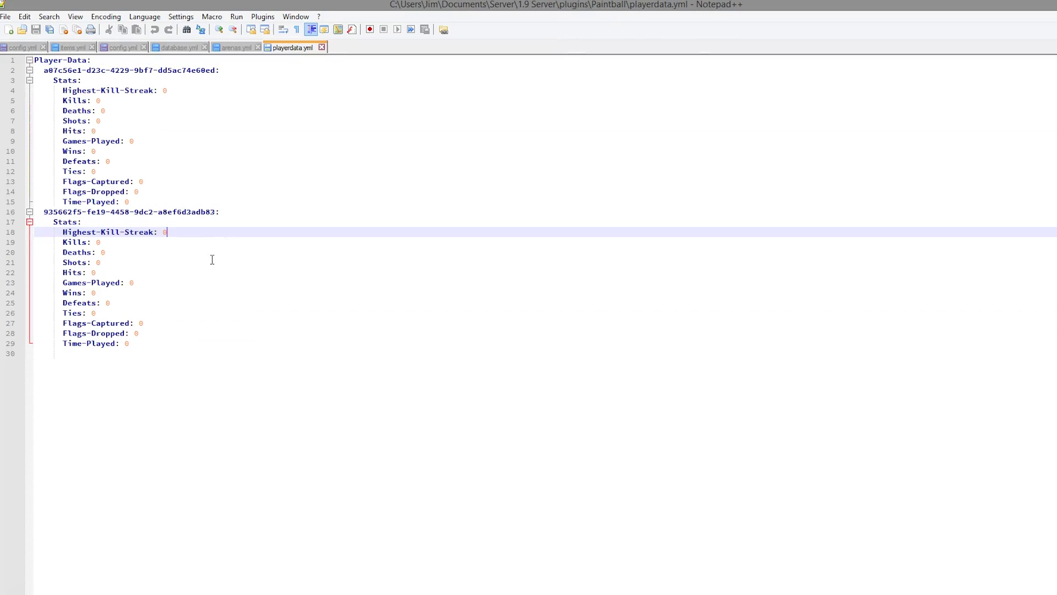
Change the first player's Kills from 0 to 1000 and save playerdata.yml
{"action": "left_click_drag", "start_coordinate": [94, 99], "coordinate": [100, 103]}
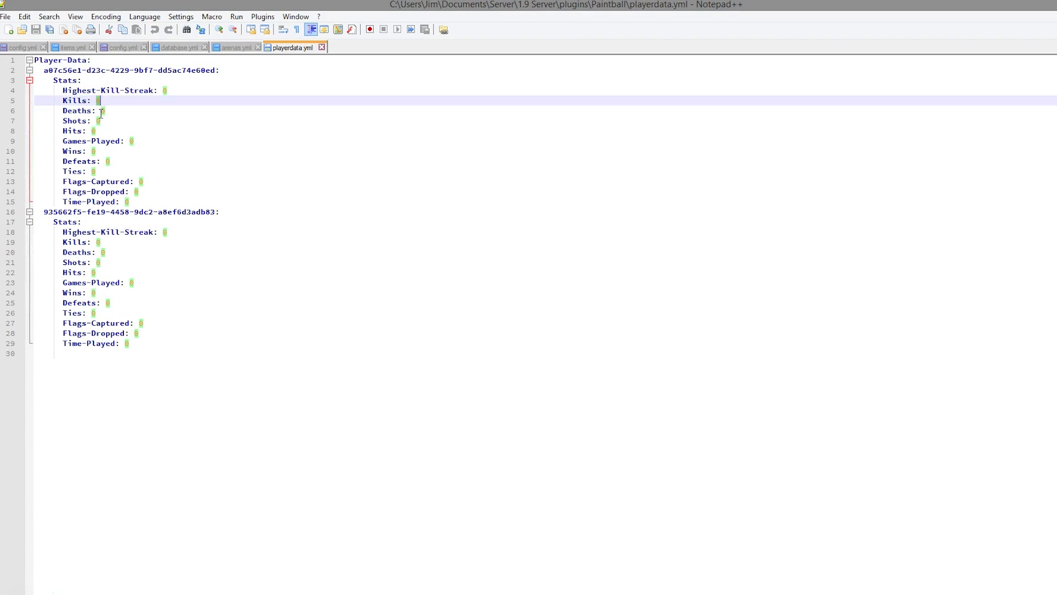
{"action": "left_click", "coordinate": [102, 109]}
{"action": "left_click", "coordinate": [102, 102]}
{"action": "key", "text": "BackSpace"}
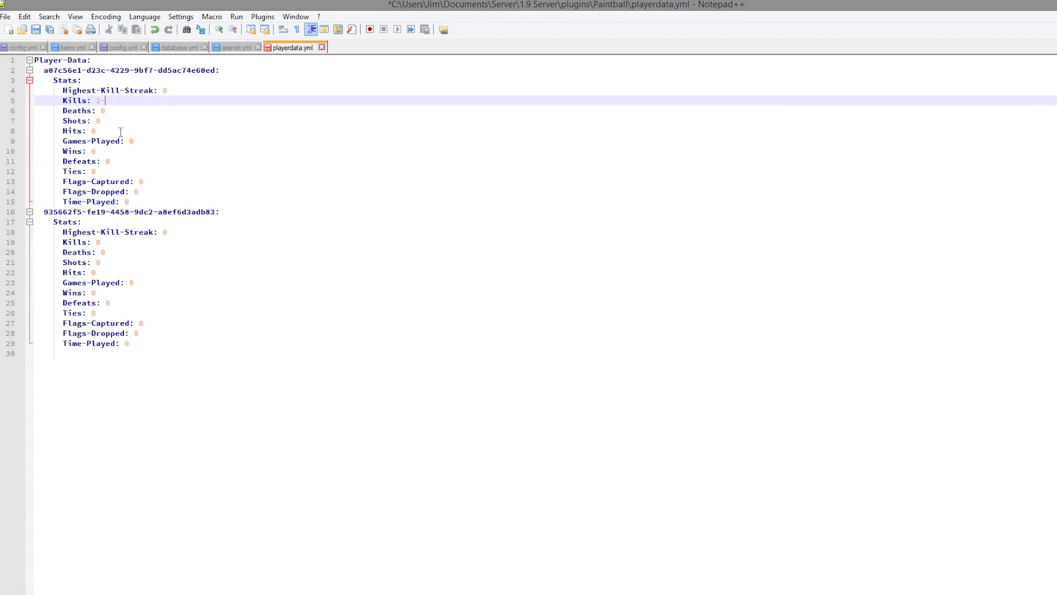
{"action": "type", "text": "1000"}
{"action": "key", "text": "ctrl+s"}
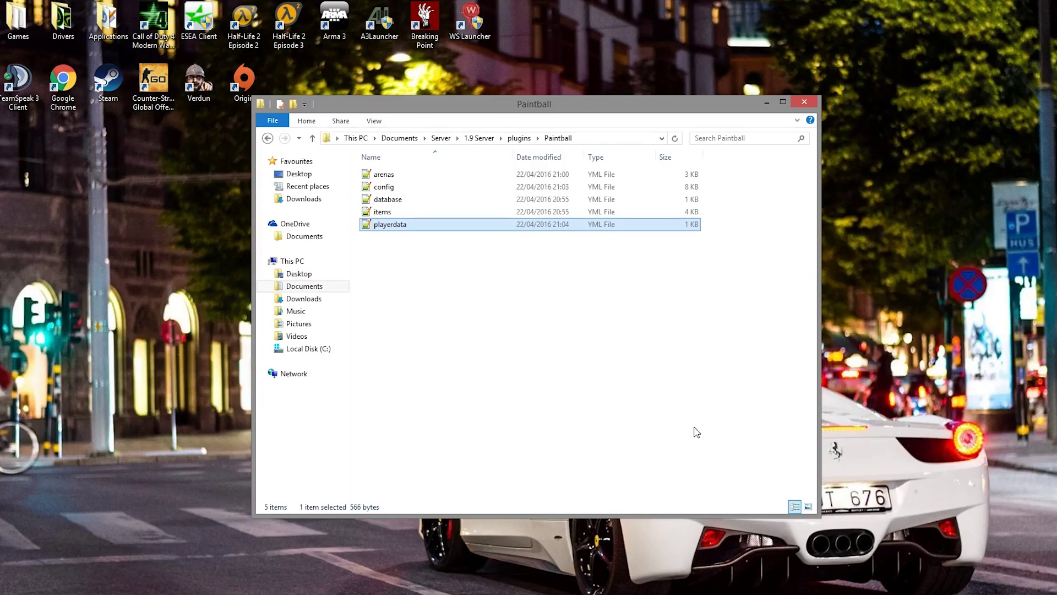
{"action": "left_click_drag", "start_coordinate": [592, 416], "coordinate": [450, 105]}
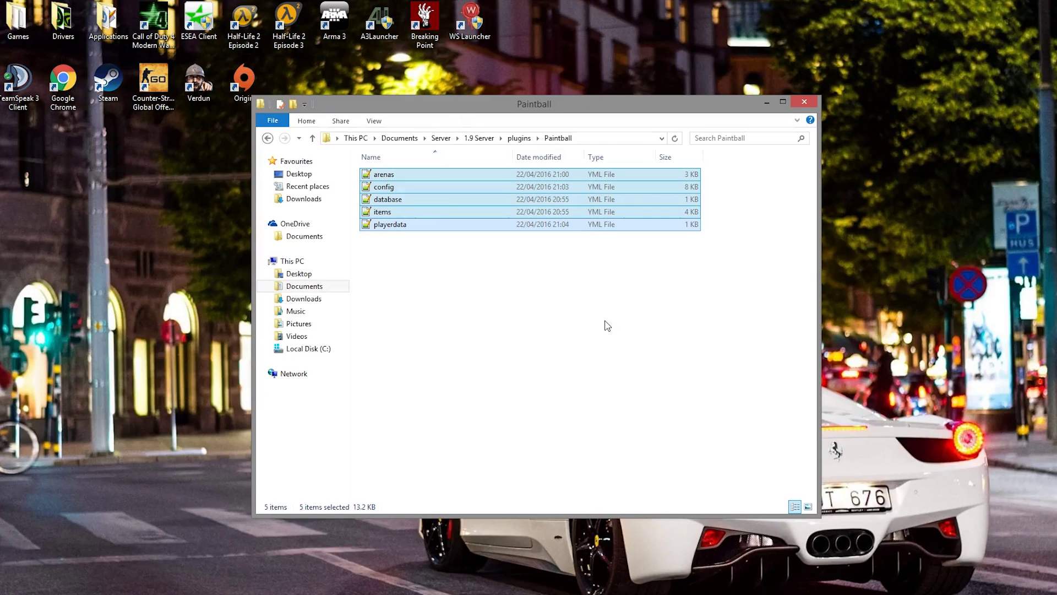